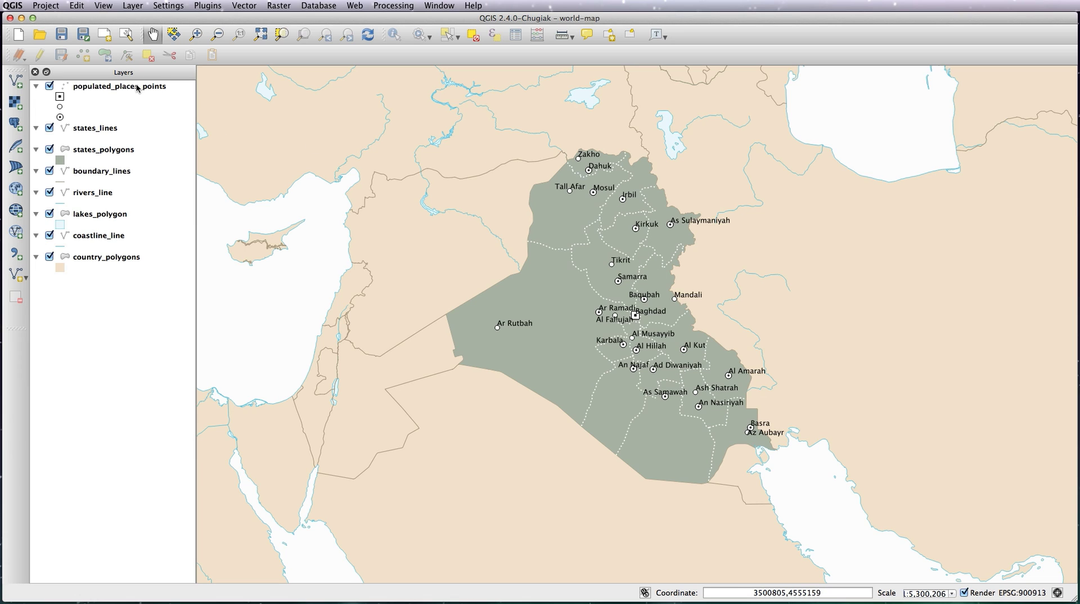
Step: Save the populated_places_points layer's style as a QGIS layer style file named cities_styles in the map-styles folder
left_click(137, 87)
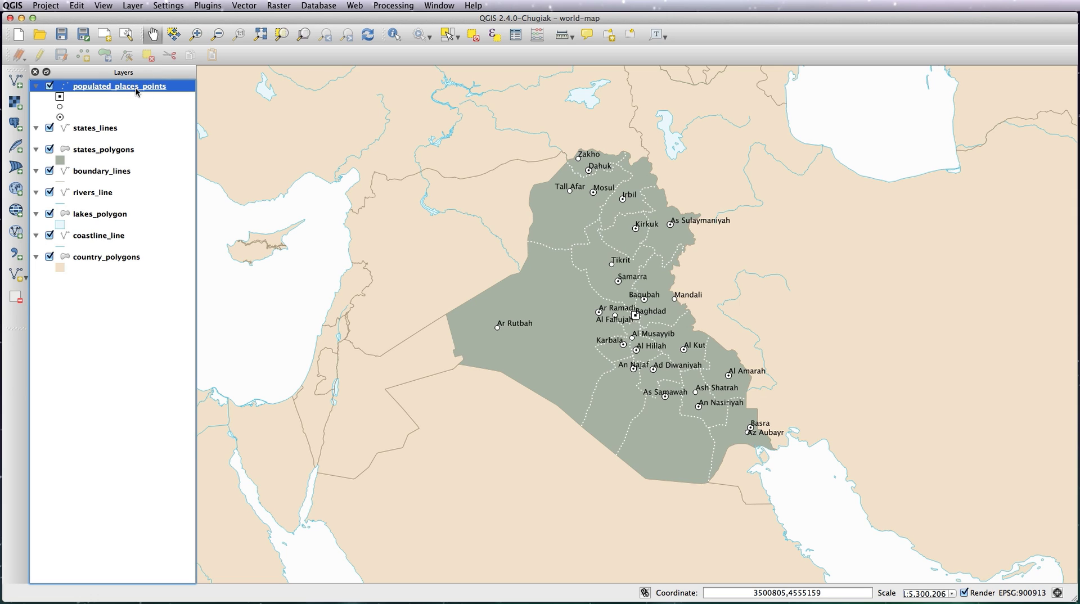
double_click(137, 87)
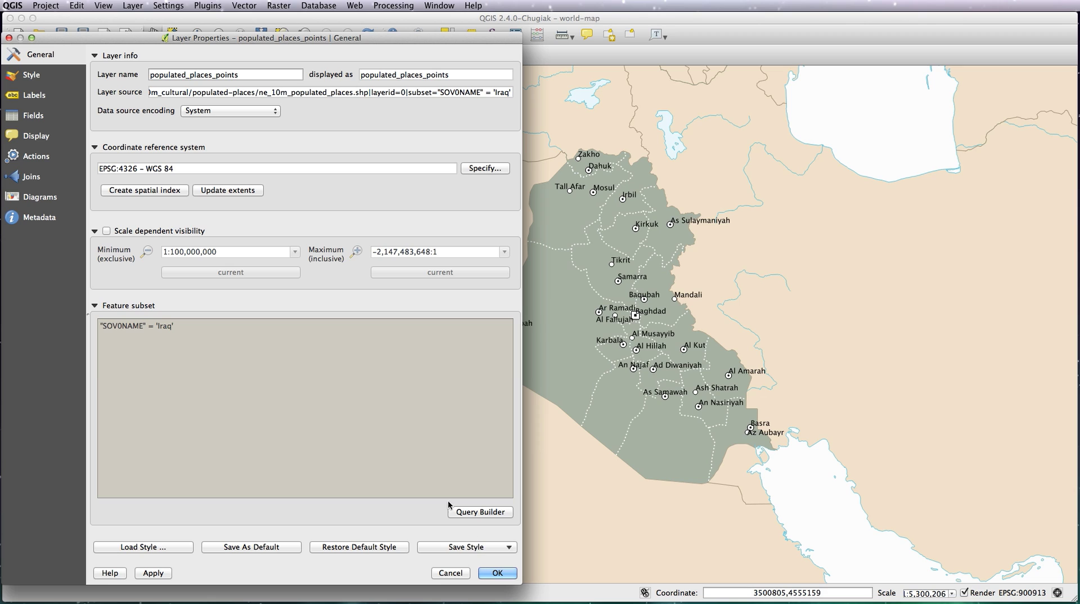
left_click(470, 547)
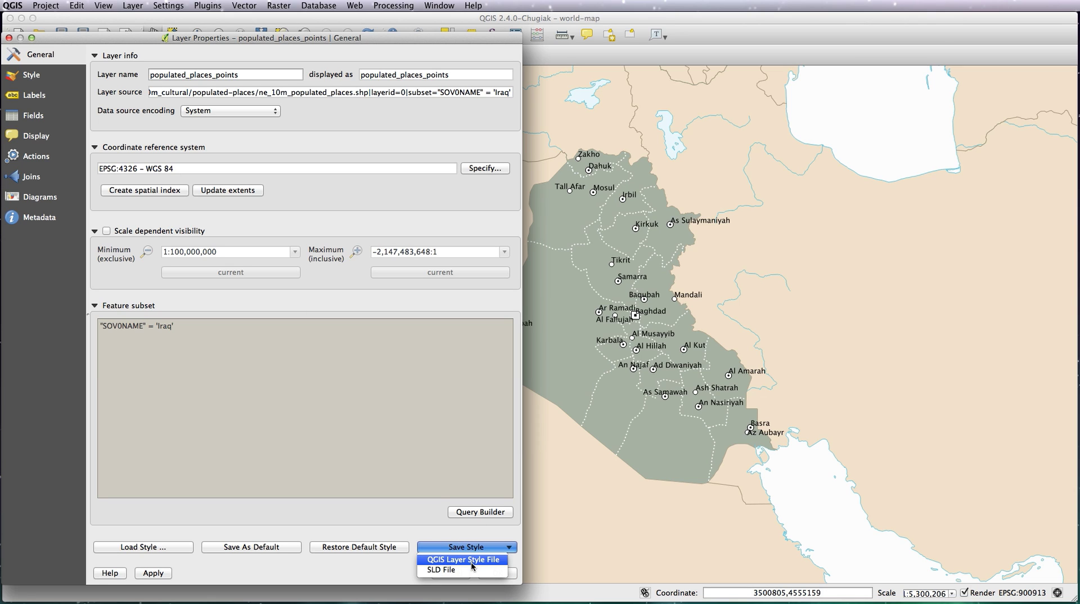
left_click(472, 560)
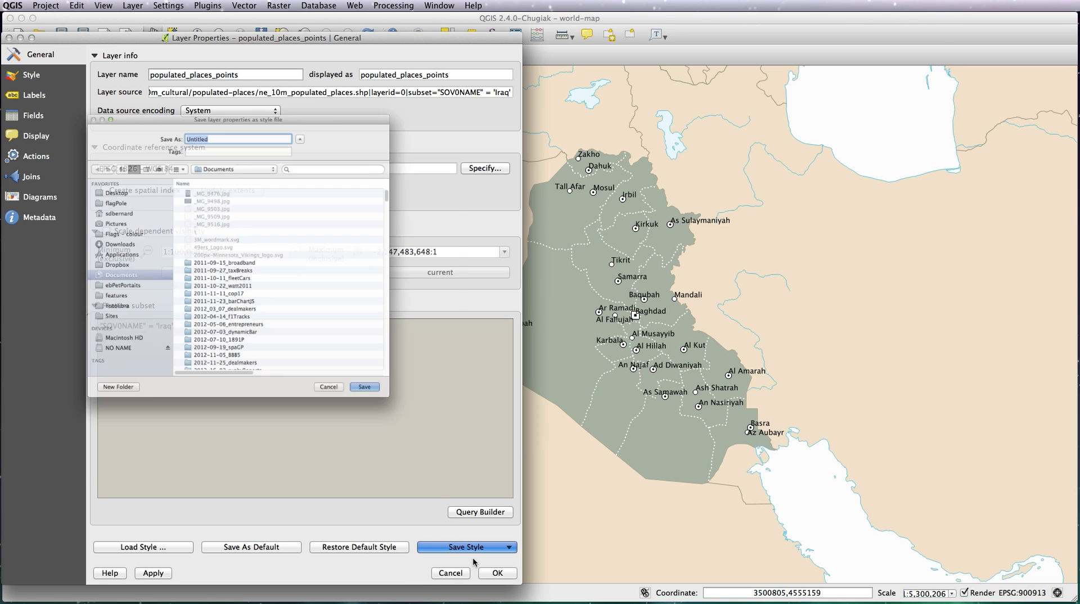
type("citie")
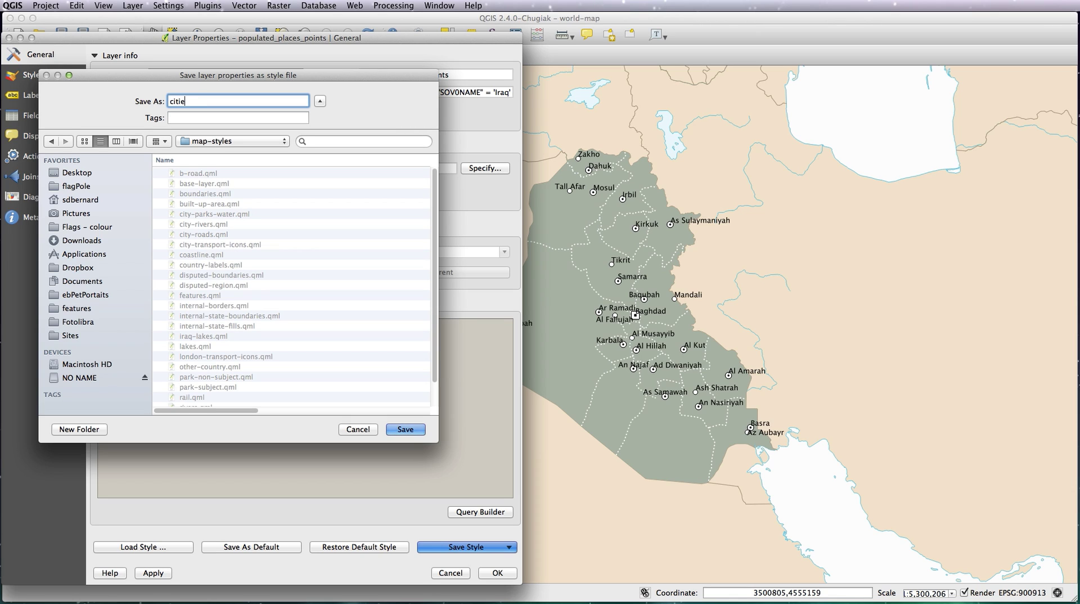
type("s_styles")
left_click(405, 430)
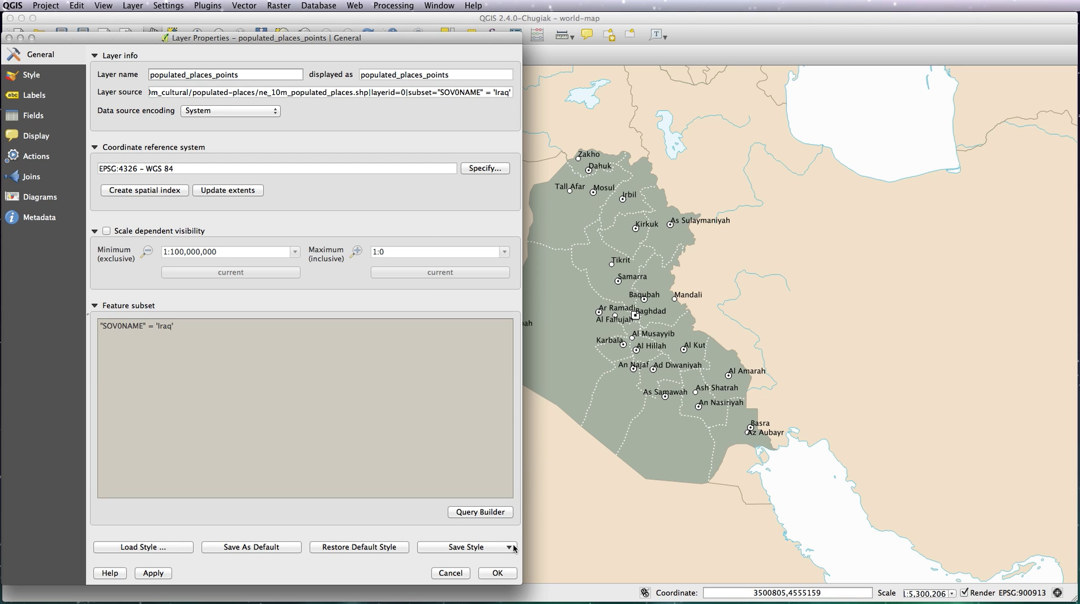
left_click(498, 573)
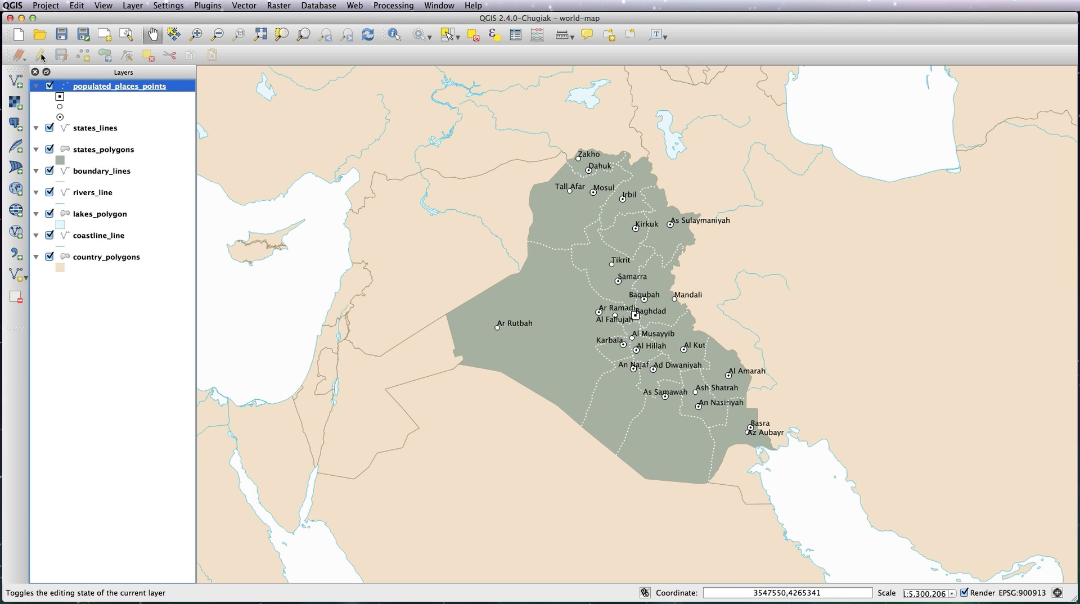
double_click(131, 87)
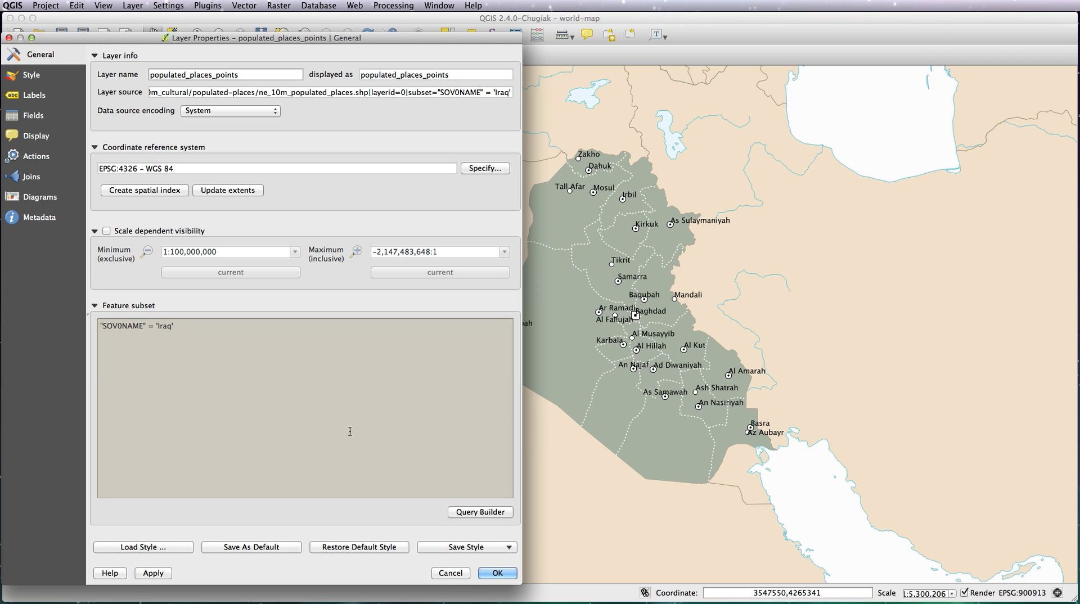
left_click(453, 574)
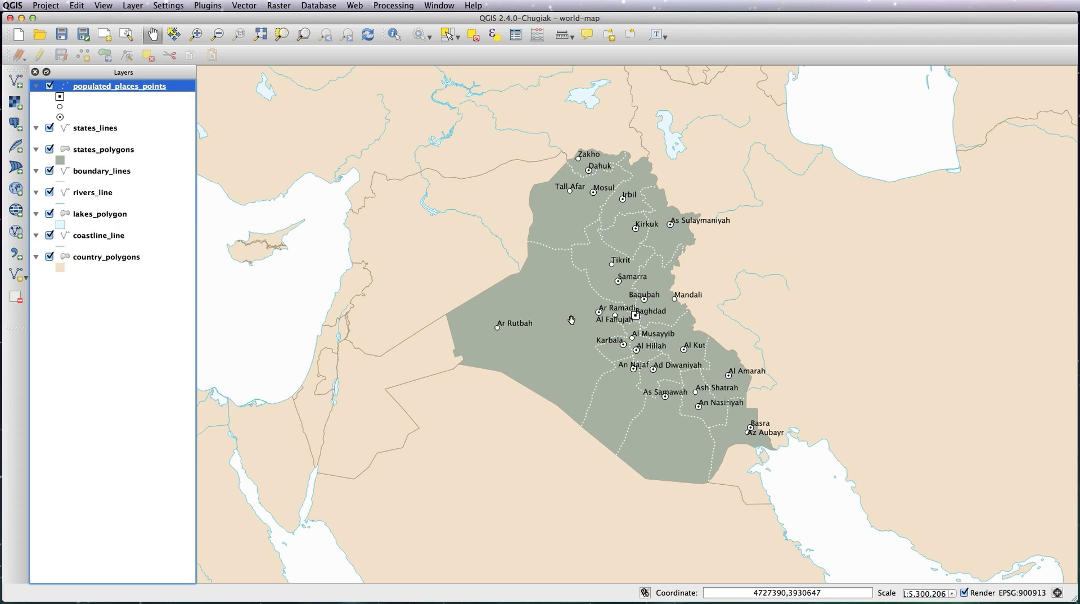
Step: Export the populated_places_points layer to the Desktop as an ESRI Shapefile named iraq_locations
right_click(124, 87)
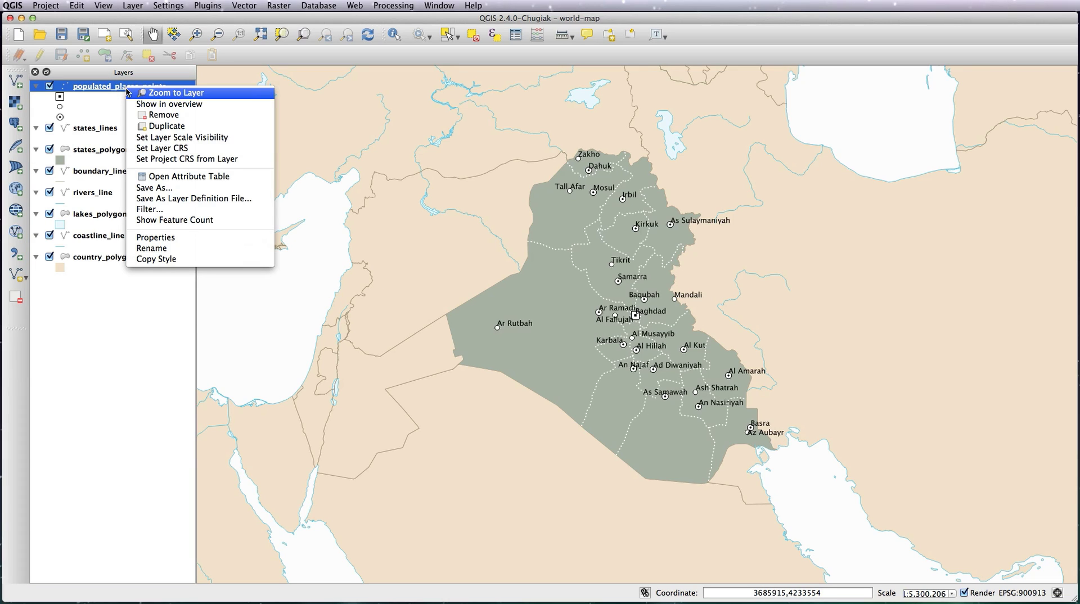
left_click(151, 188)
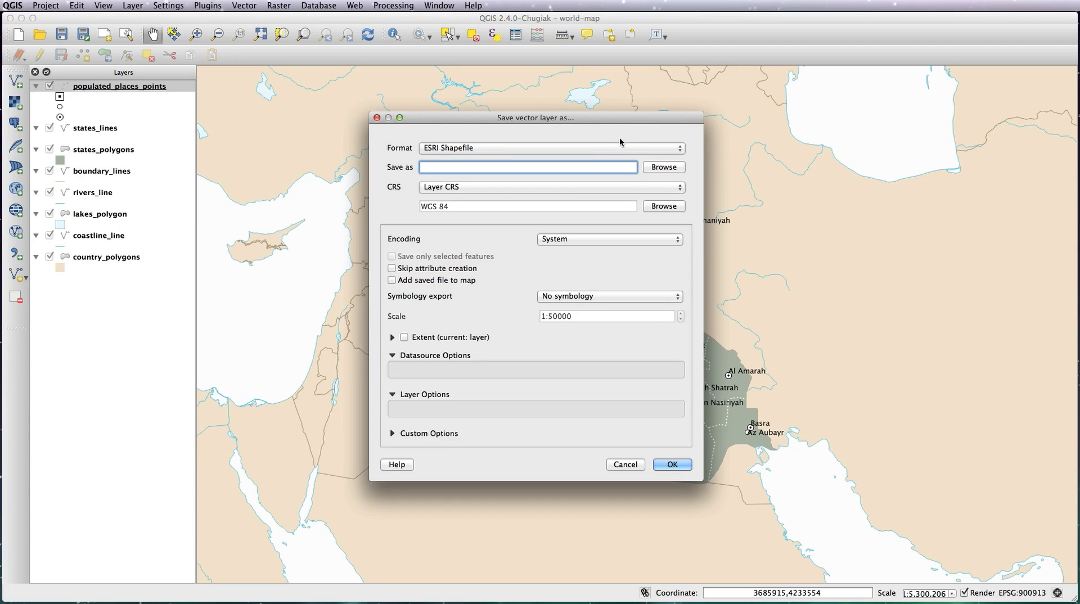
left_click(659, 167)
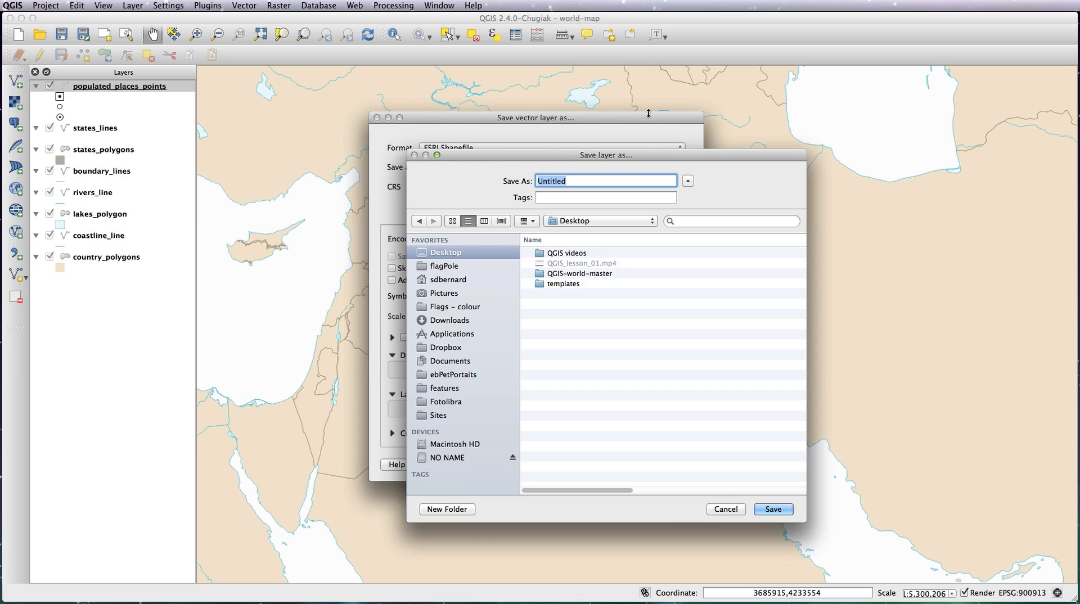
type("iraq_locations")
left_click(775, 509)
left_click(679, 467)
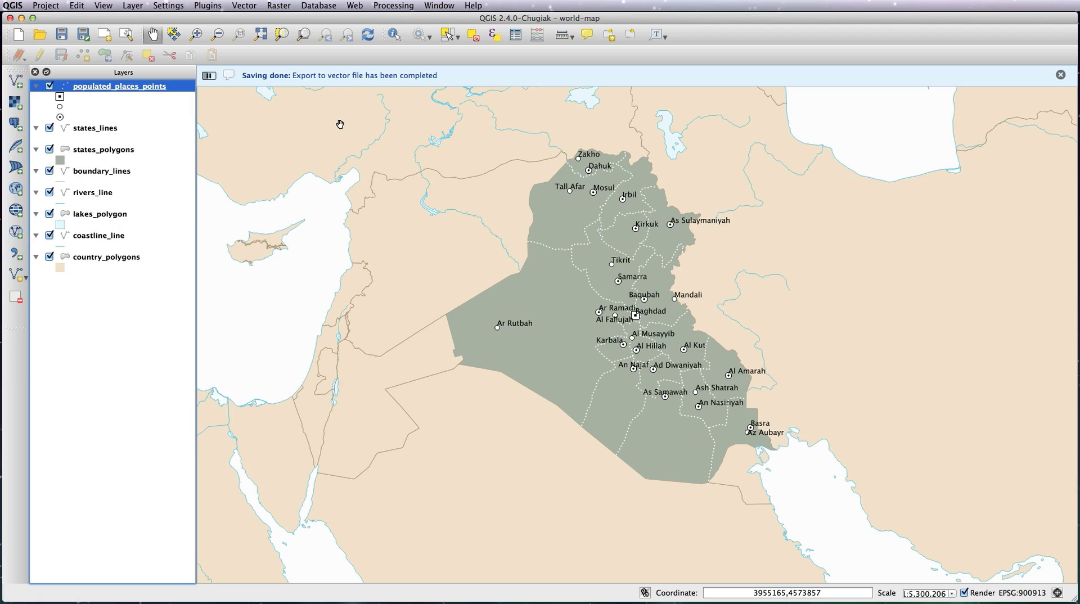
Step: Add iraq_locations.shp from the Desktop to the map as a vector layer
left_click(14, 85)
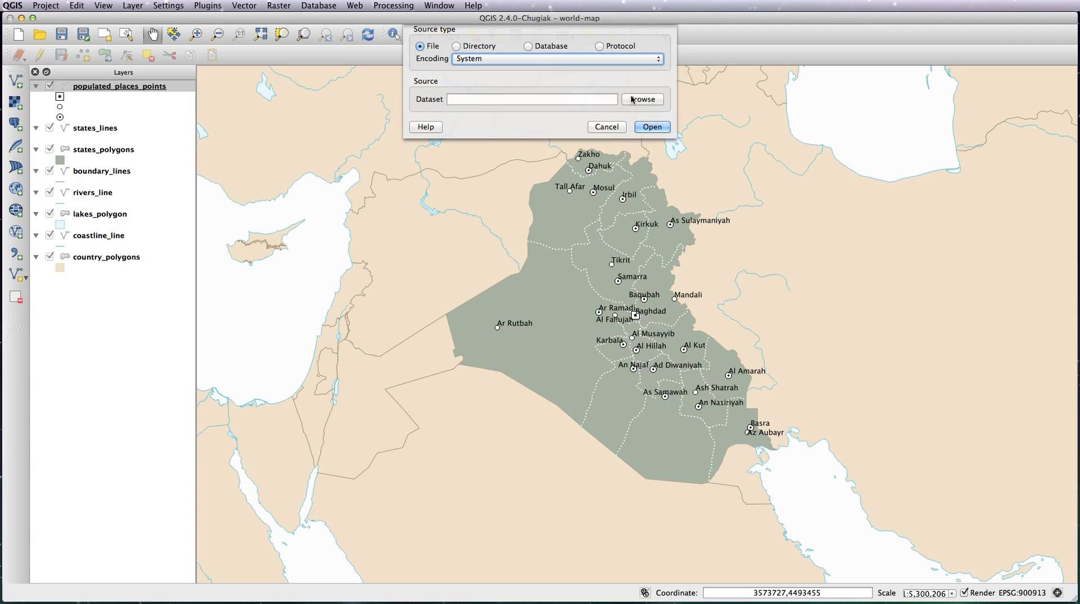
left_click(641, 99)
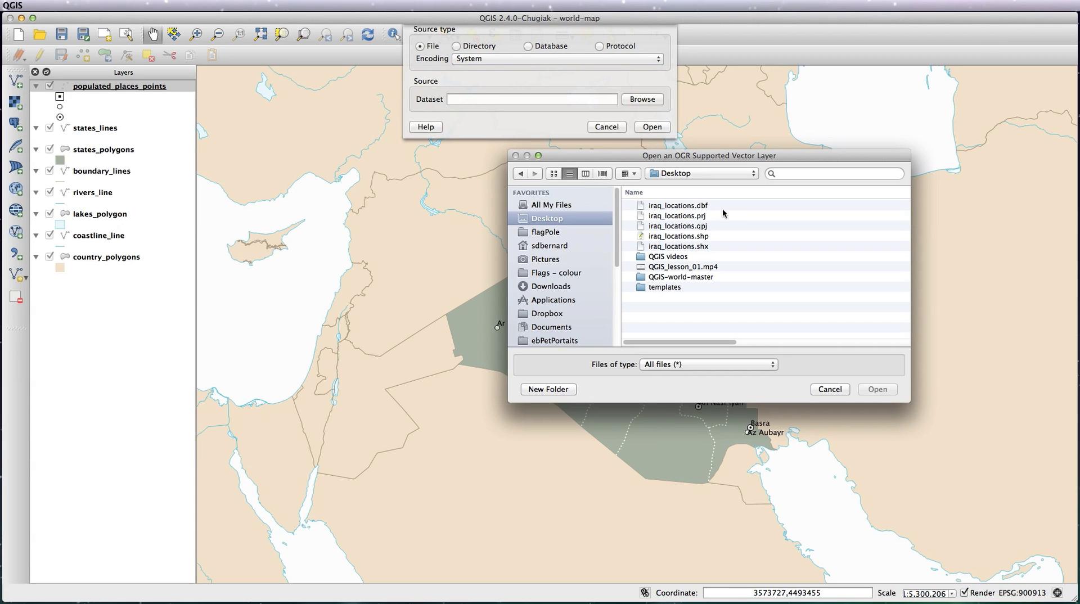
left_click(700, 238)
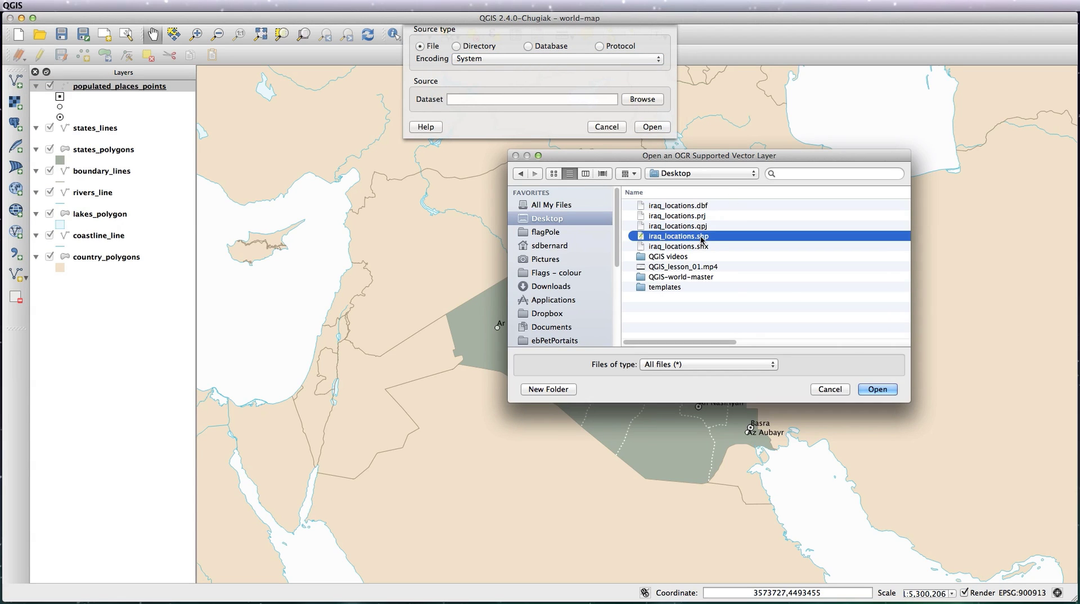
left_click(881, 390)
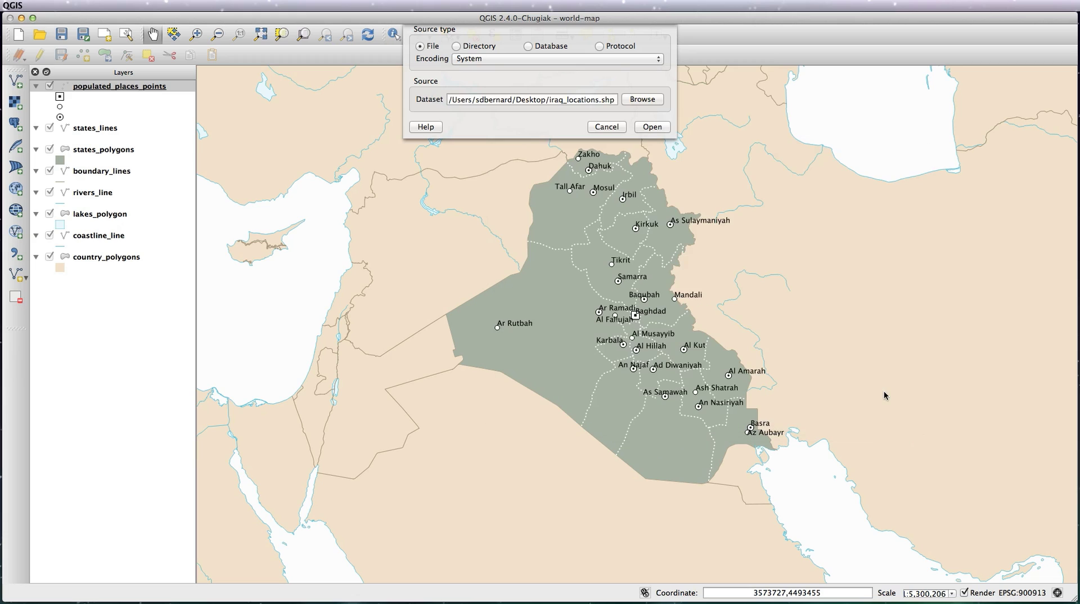
left_click(651, 127)
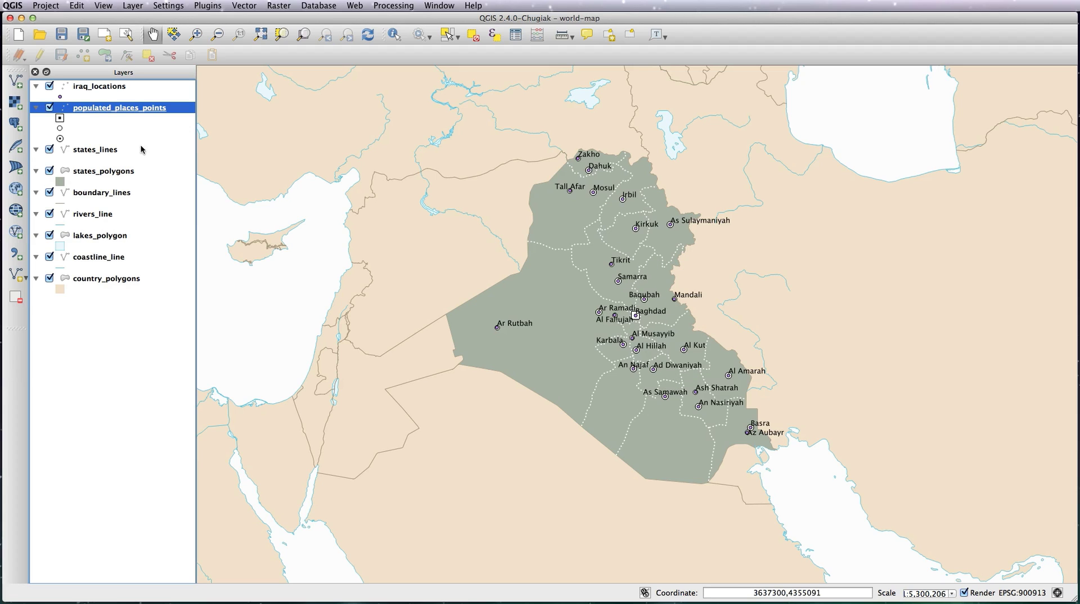
Step: Hide the populated_places_points layer and make iraq_locations the active layer
left_click(50, 108)
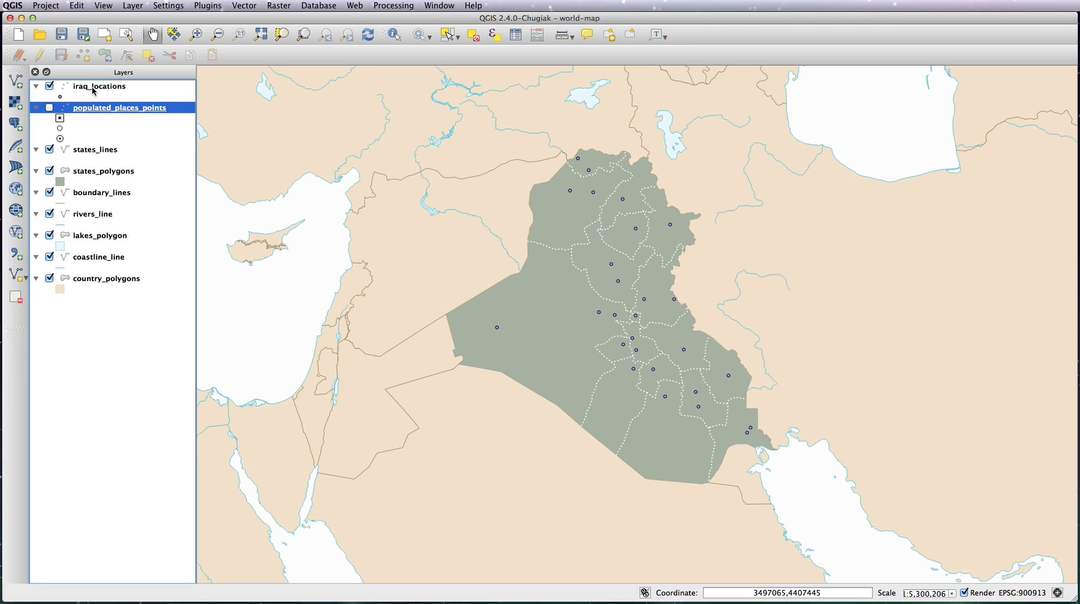
left_click(93, 87)
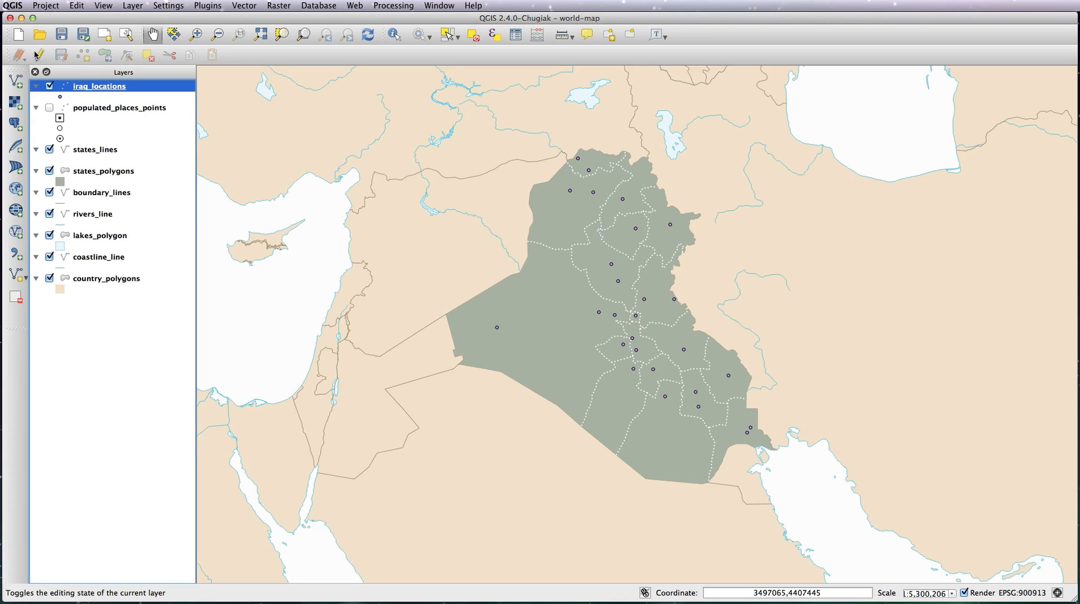
left_click(103, 109)
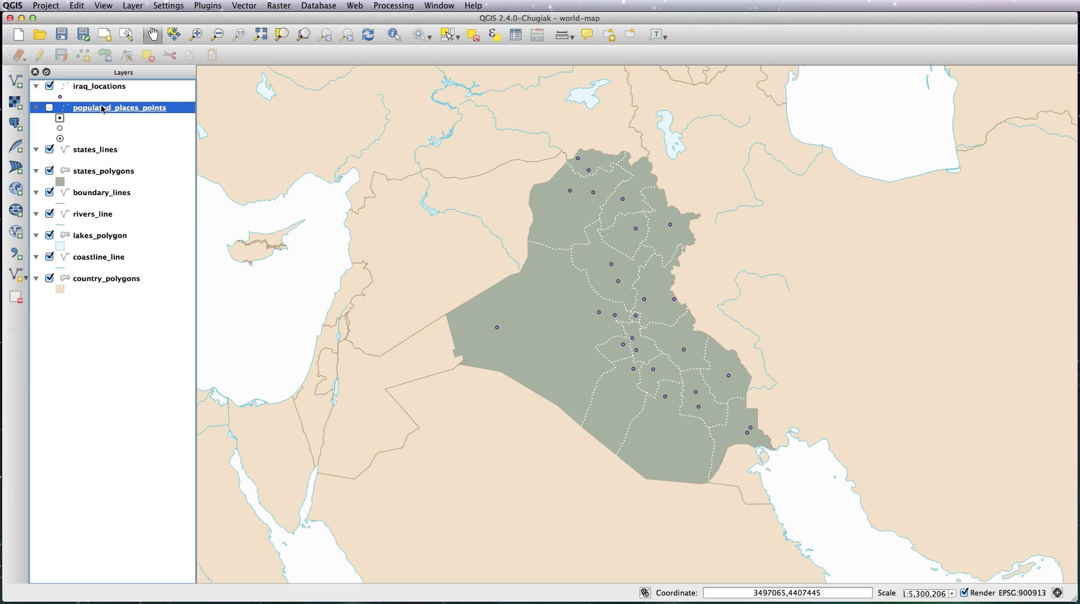
left_click(96, 87)
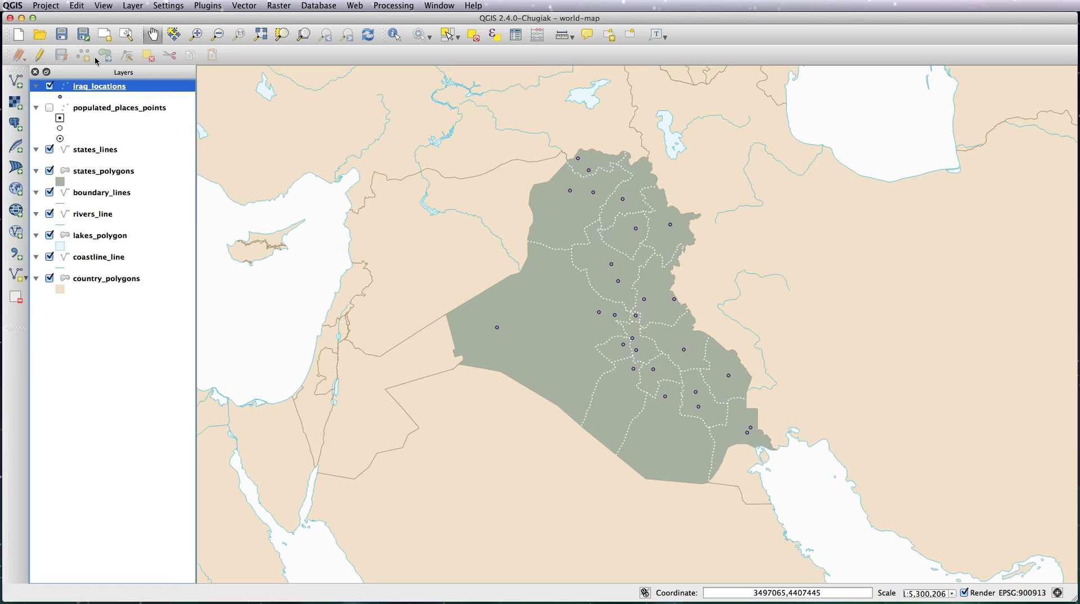
Step: Load the cities_styles.qml style from the map-styles folder and apply it to the iraq_locations layer
double_click(116, 92)
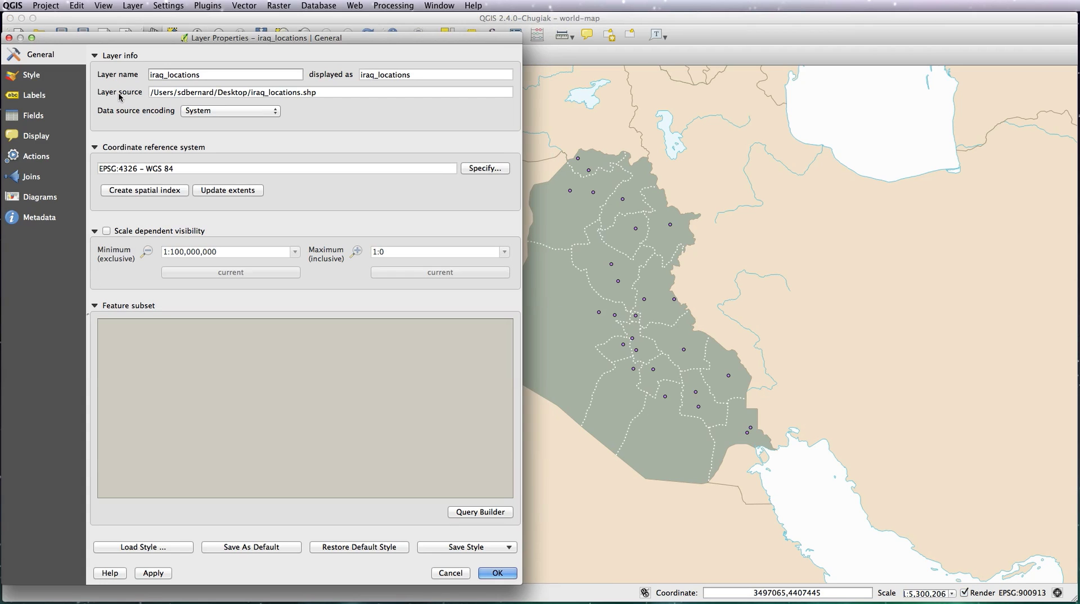
left_click(164, 549)
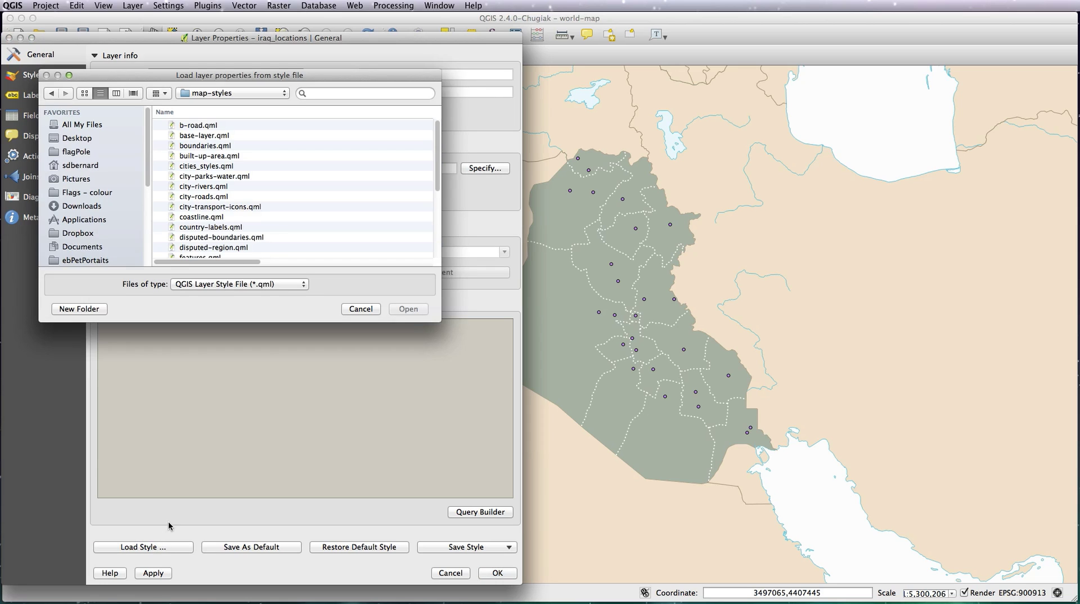
left_click(204, 166)
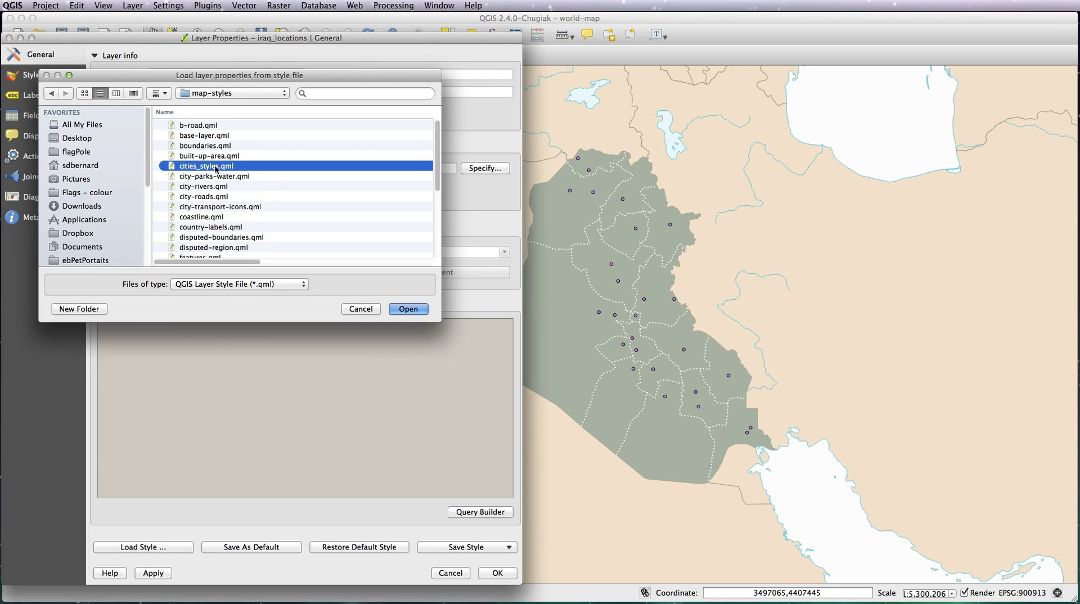
left_click(410, 309)
left_click(500, 572)
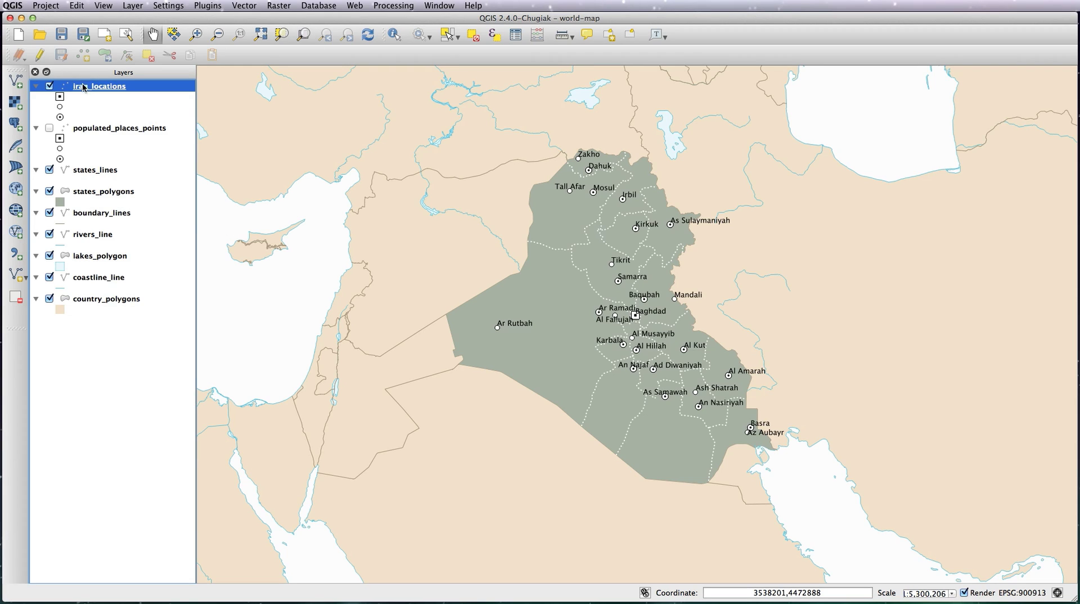
Step: Make iraq_locations editable and set Tikrit's FEATURECLA value to Airport in its attribute table, widening that column
left_click(39, 55)
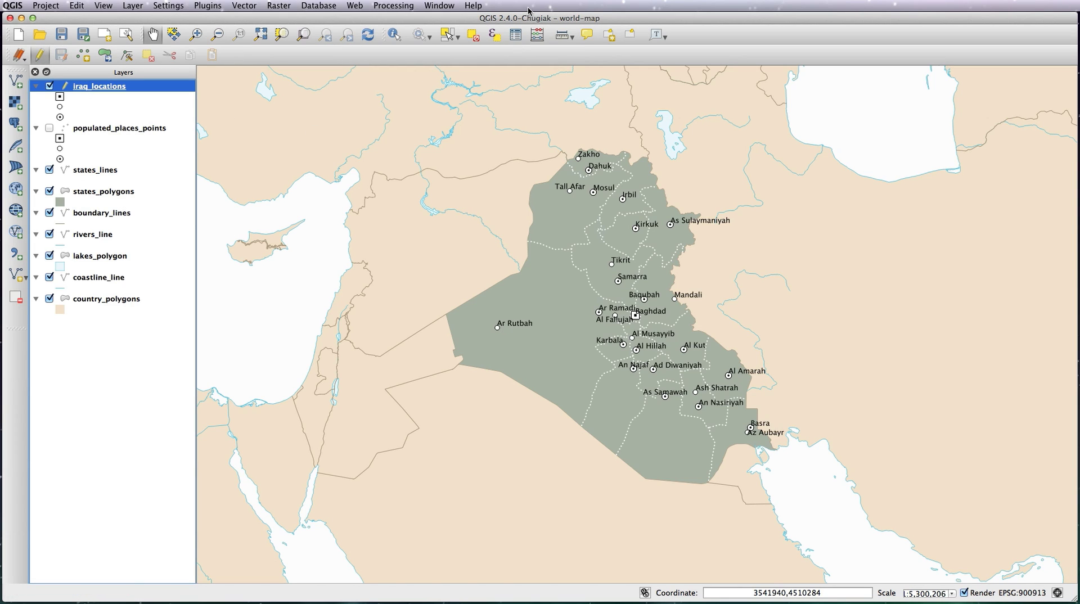
left_click(516, 36)
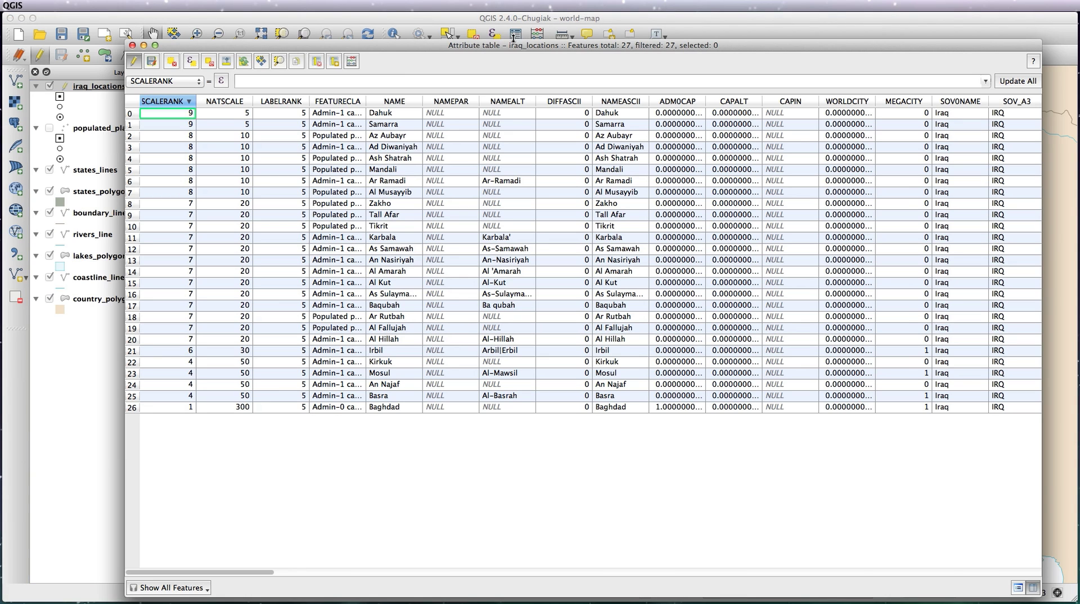
left_click_drag(365, 101, 460, 97)
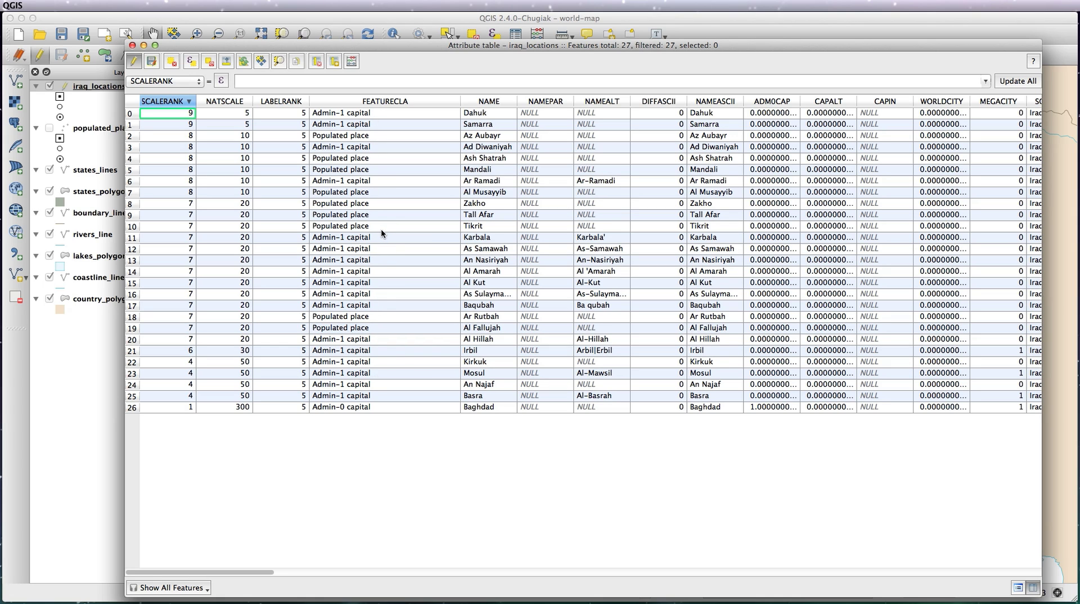
double_click(379, 225)
type("Airport")
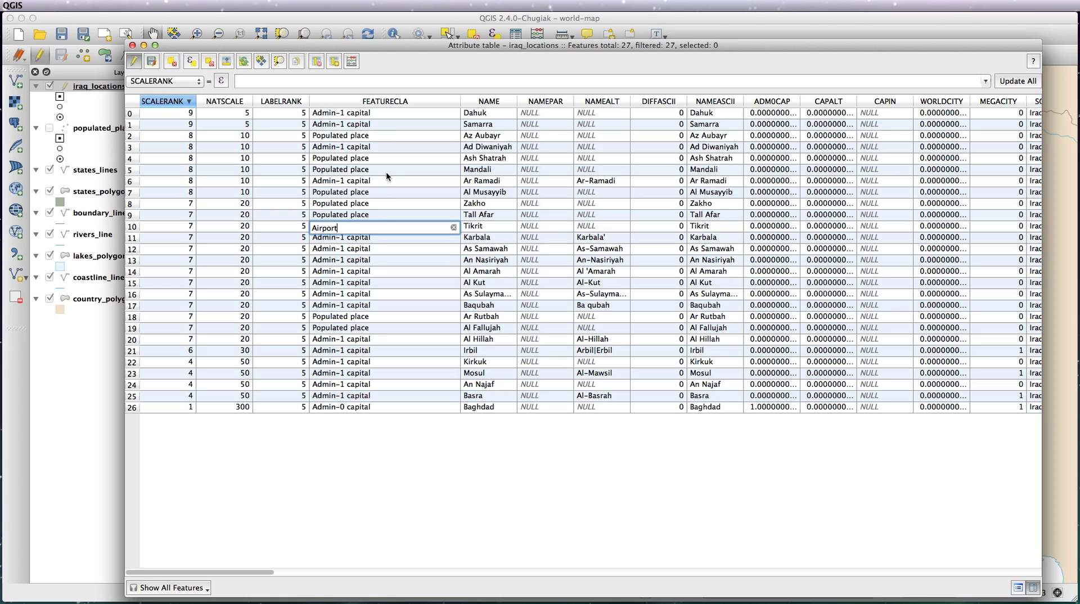
key("Return")
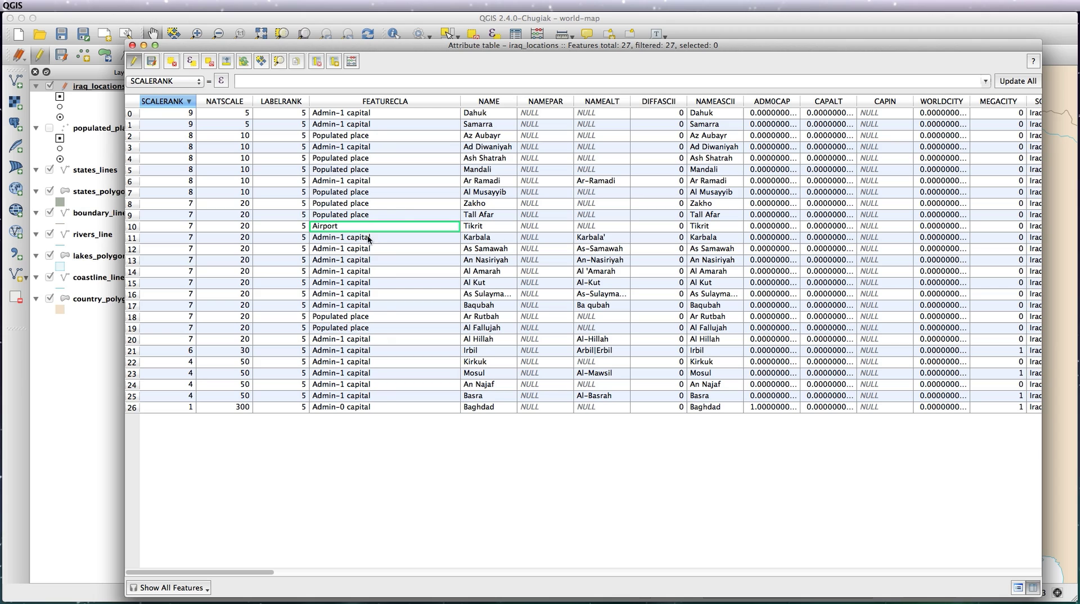
Step: Set Samarra's FEATURECLA value to oil-refinery in the attribute table
double_click(391, 122)
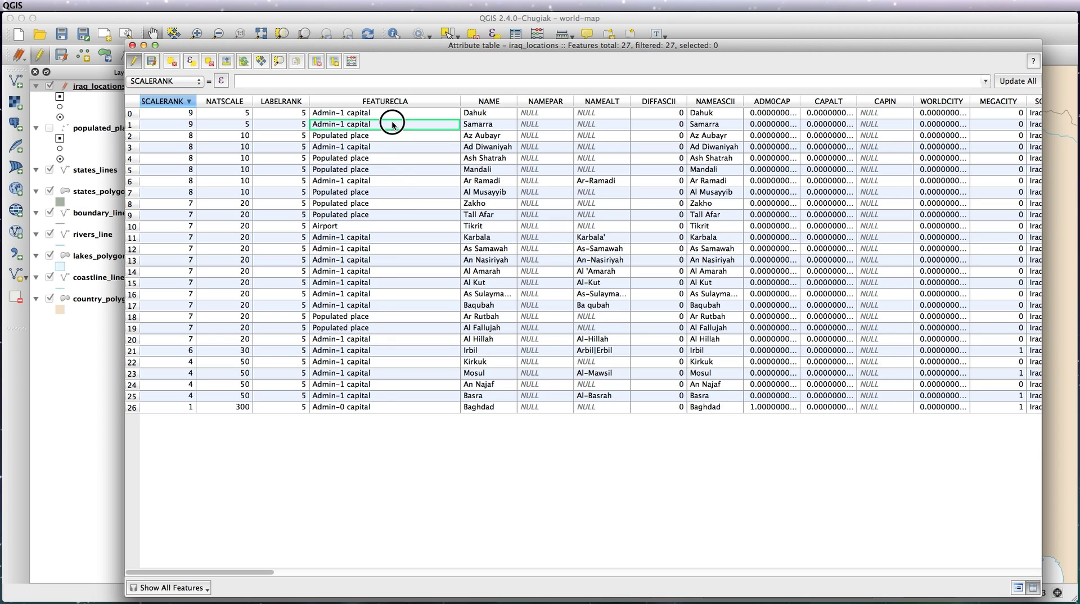
type("oil-")
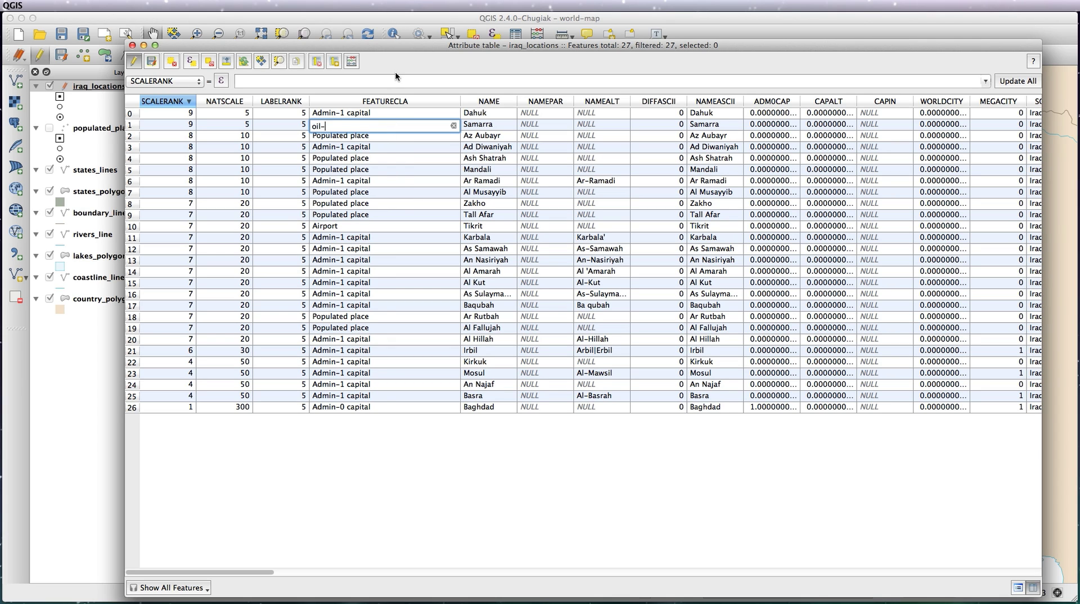
type("refinery")
key("Return")
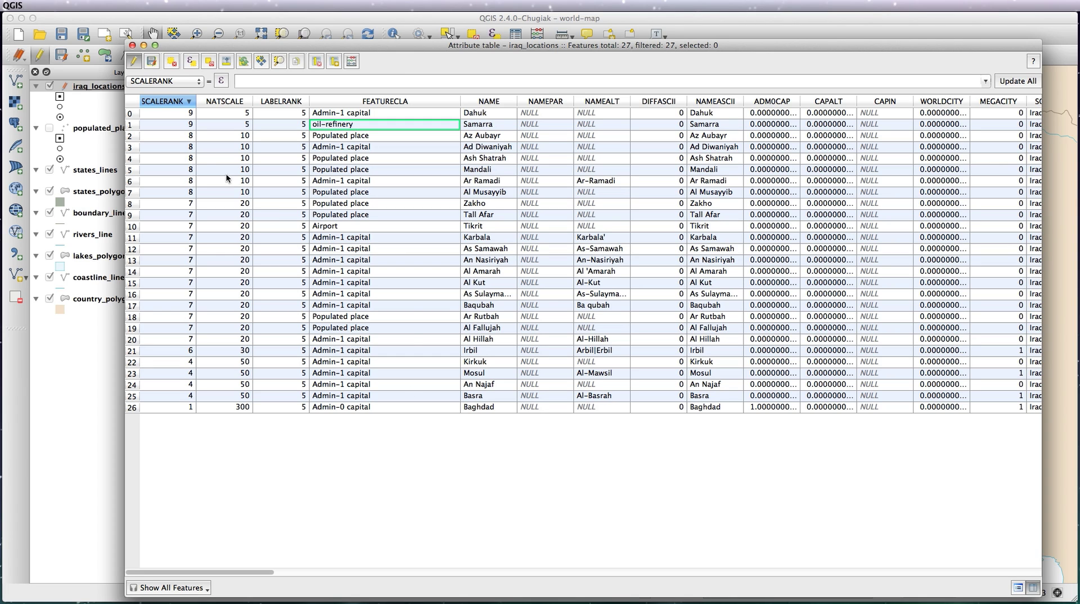
Step: Save the iraq_locations edits, end the layer's editing session and close its attribute table
left_click(134, 60)
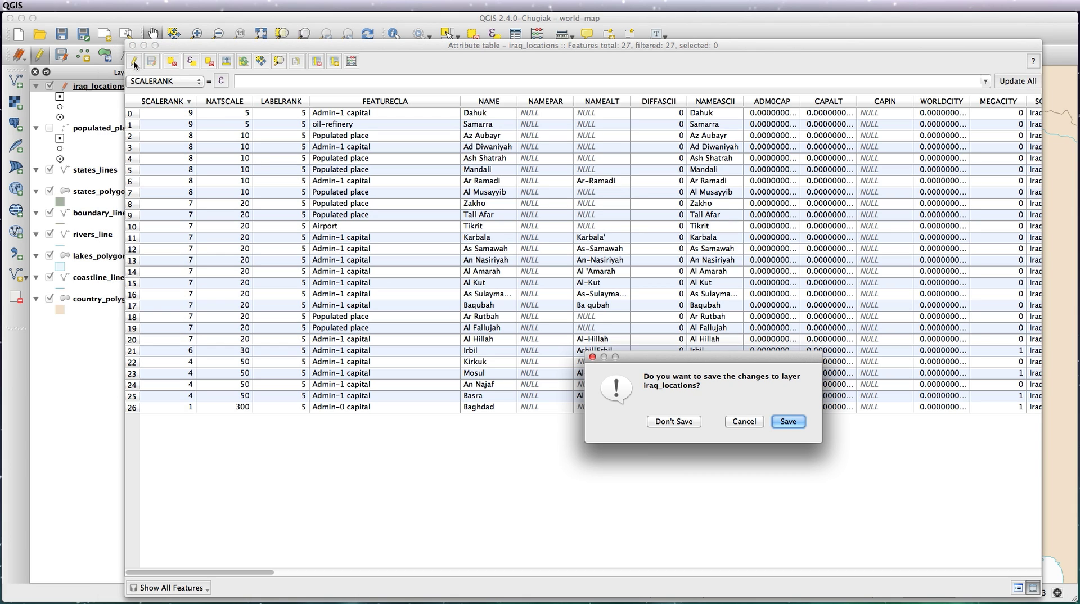
left_click(790, 422)
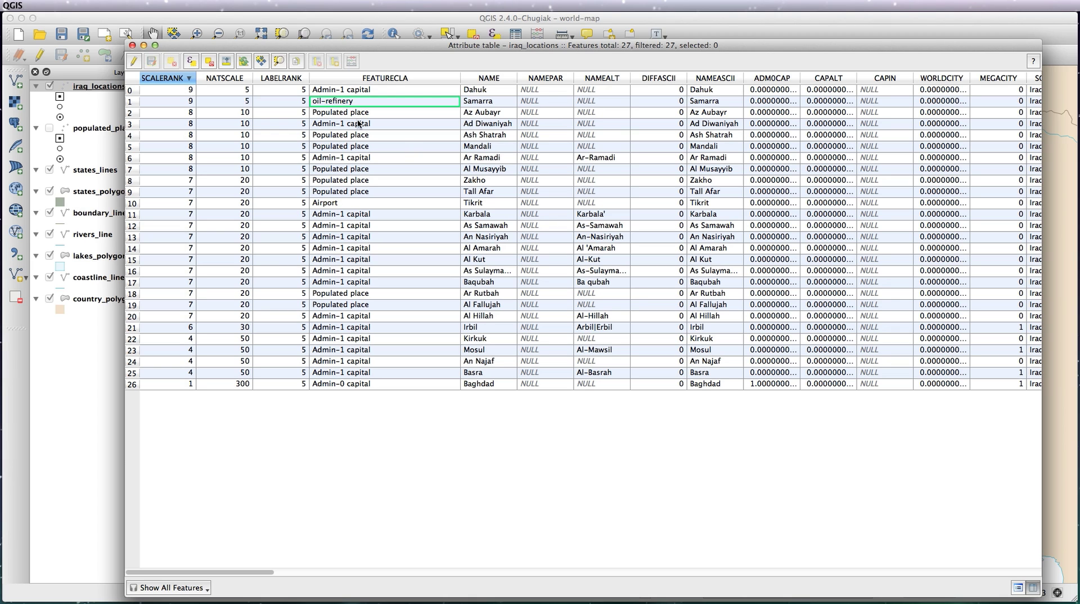
left_click(132, 45)
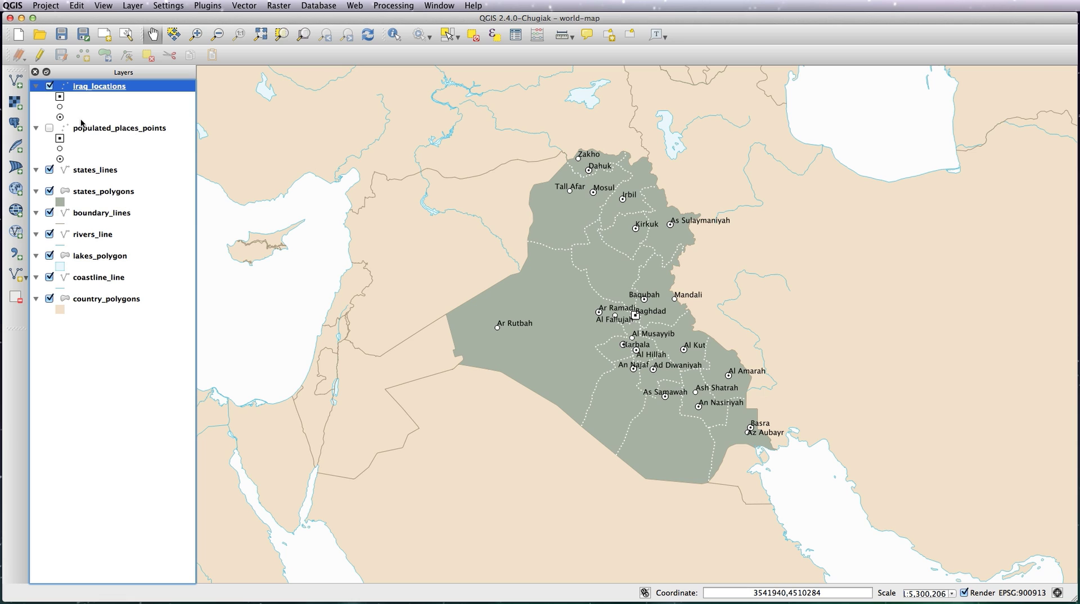
Step: Add a new rule to the iraq_locations layer style and change its simple marker to an SVG marker
double_click(107, 89)
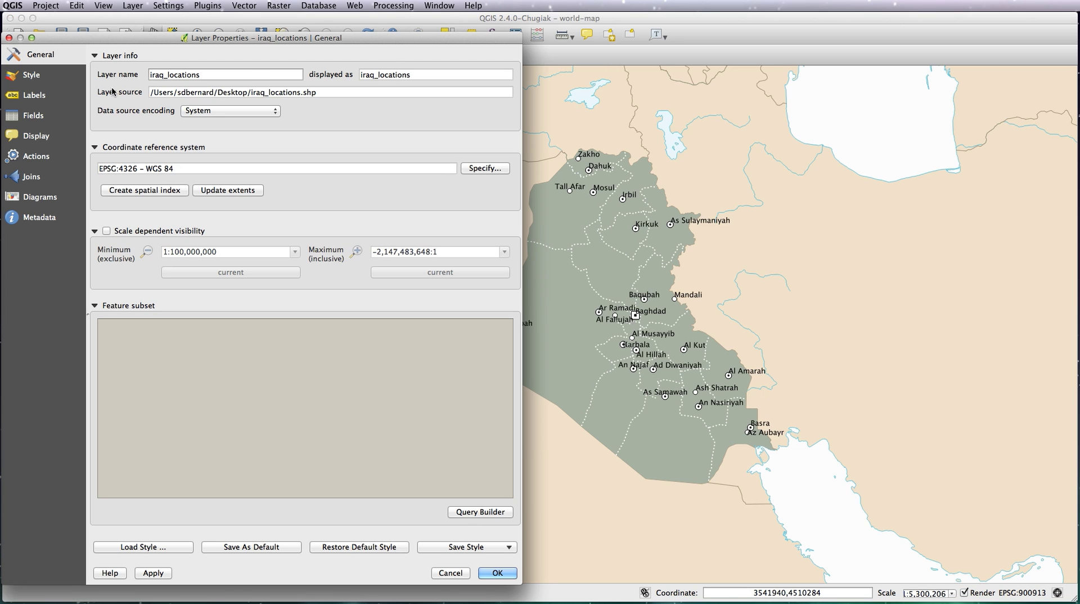
left_click(44, 78)
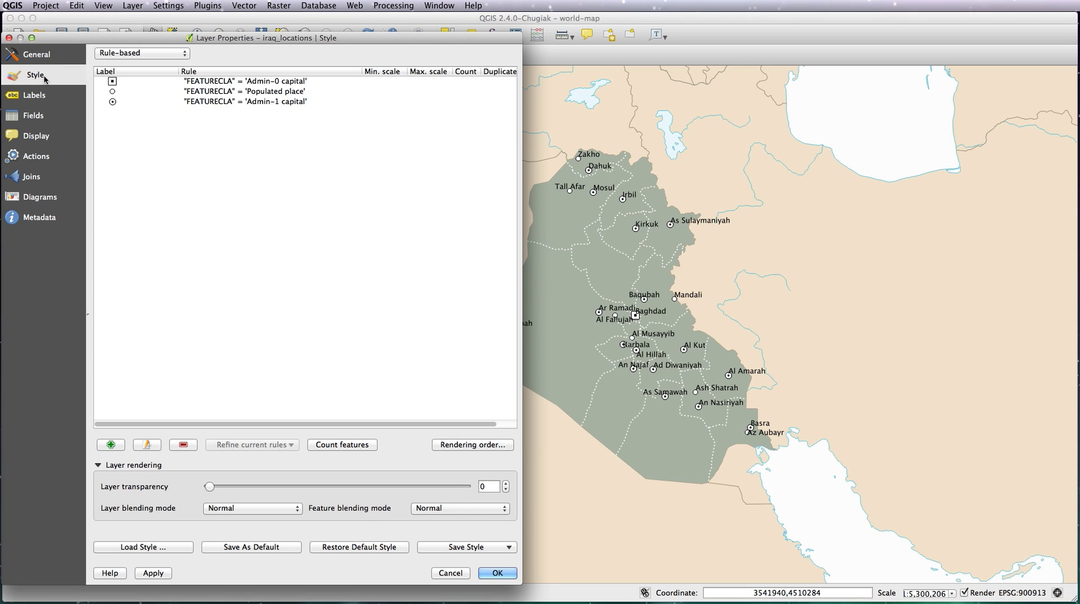
left_click(143, 156)
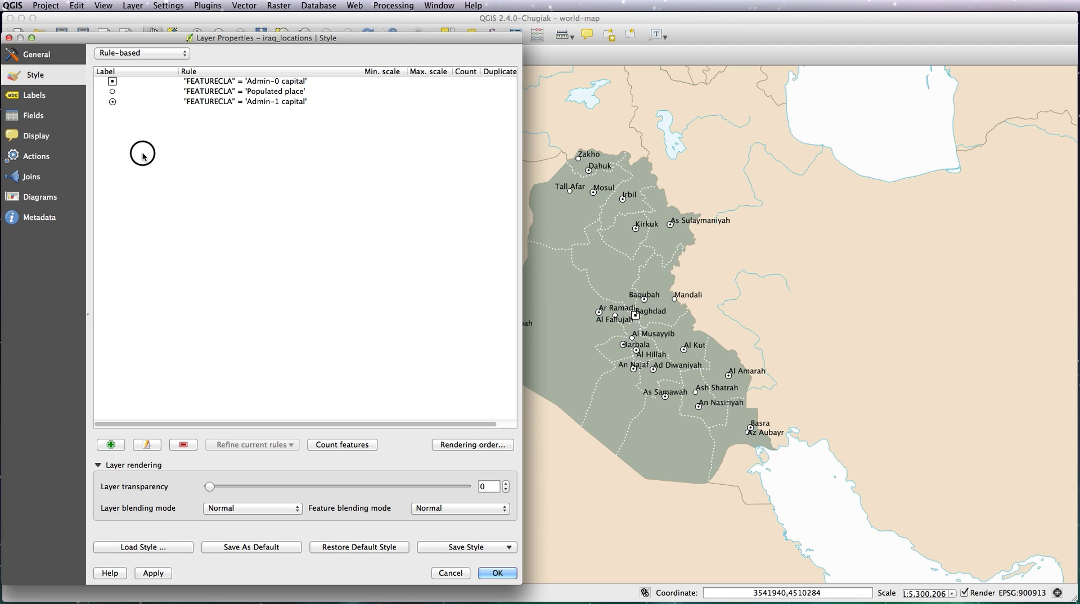
left_click(111, 445)
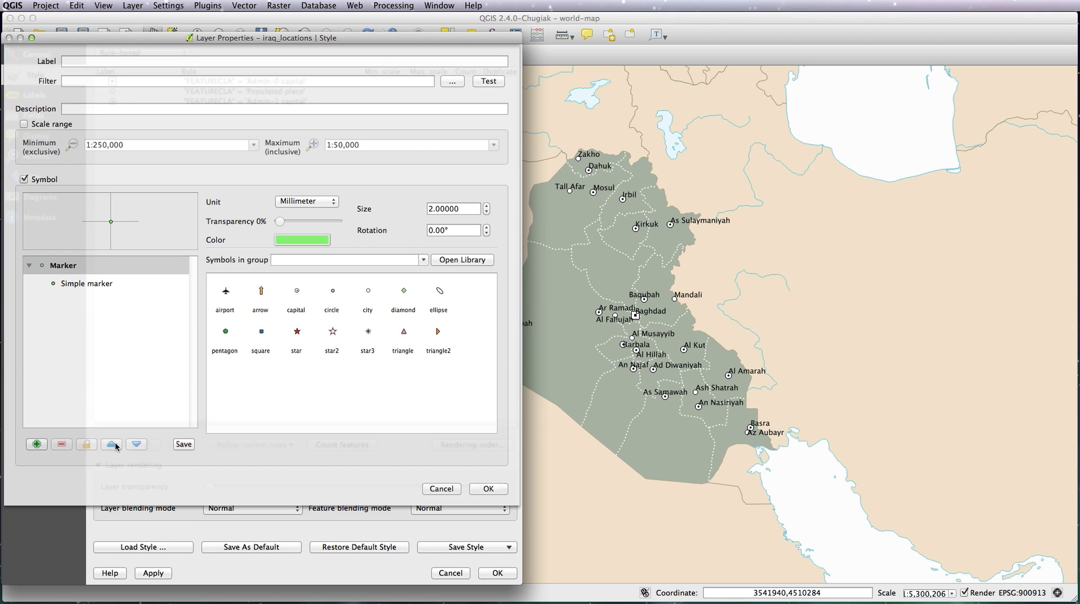
left_click_drag(386, 41, 405, 43)
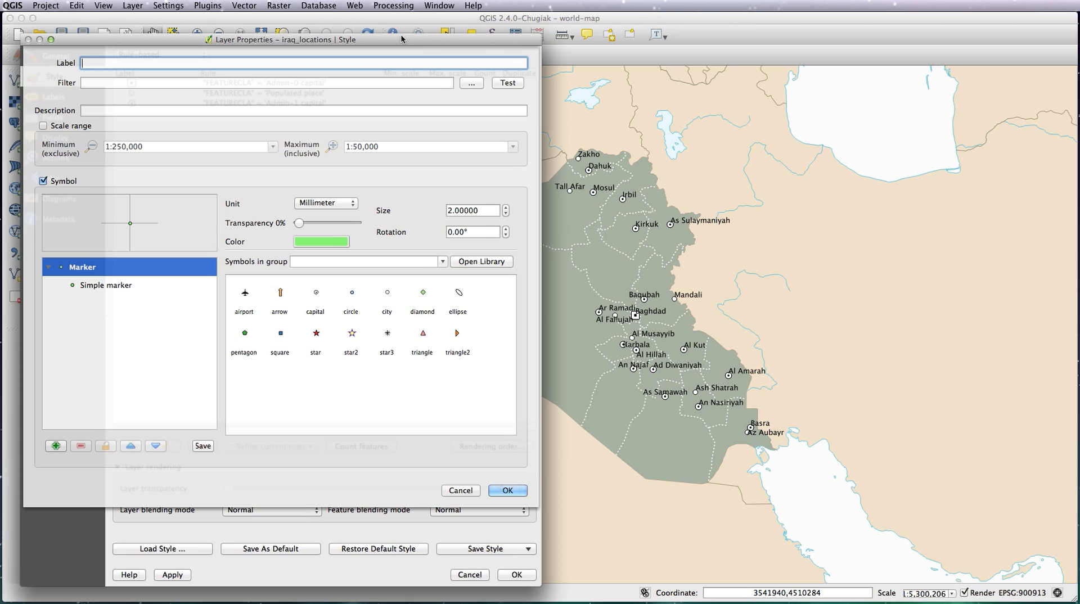
left_click(122, 288)
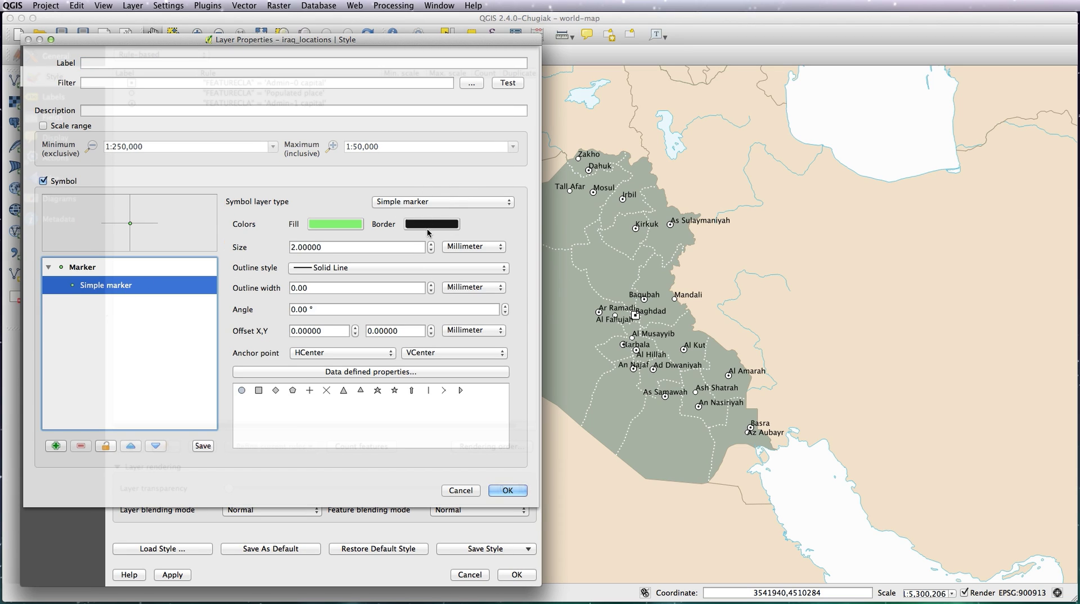
left_click(423, 206)
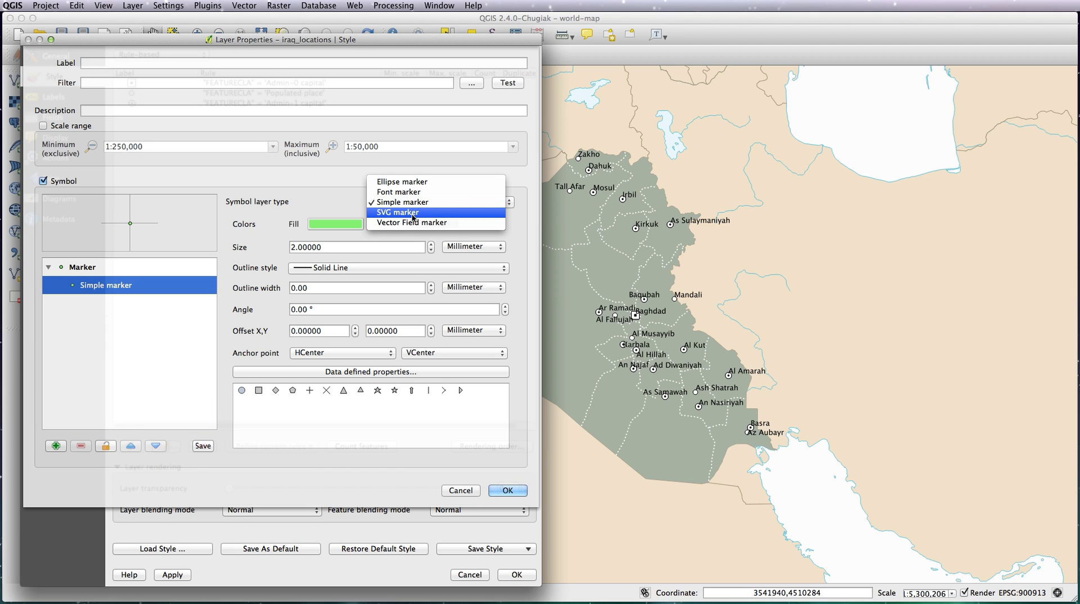
left_click(412, 213)
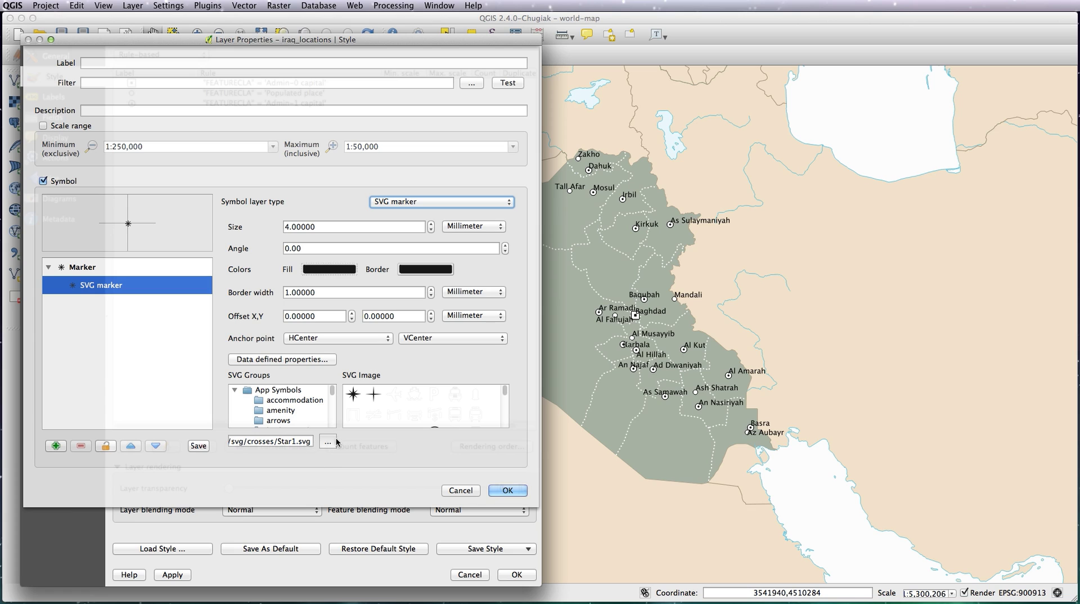
Step: Use airport.svg from the icons folder as the SVG marker image and set its size to 6 mm
left_click(329, 443)
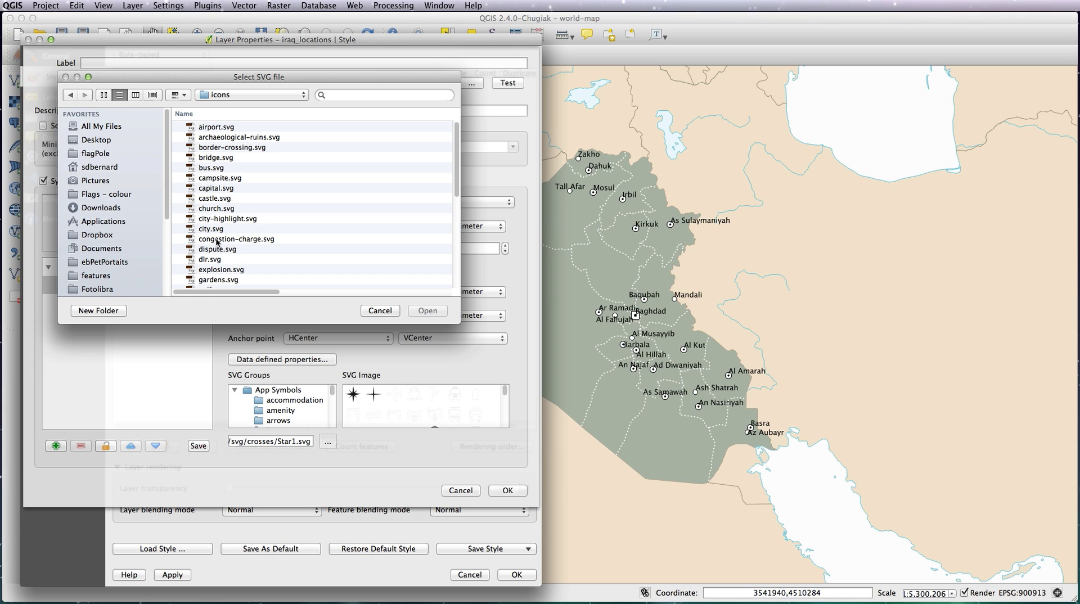
mouse_move(455, 124)
left_mouse_down()
mouse_move(458, 223)
mouse_move(453, 122)
left_mouse_up()
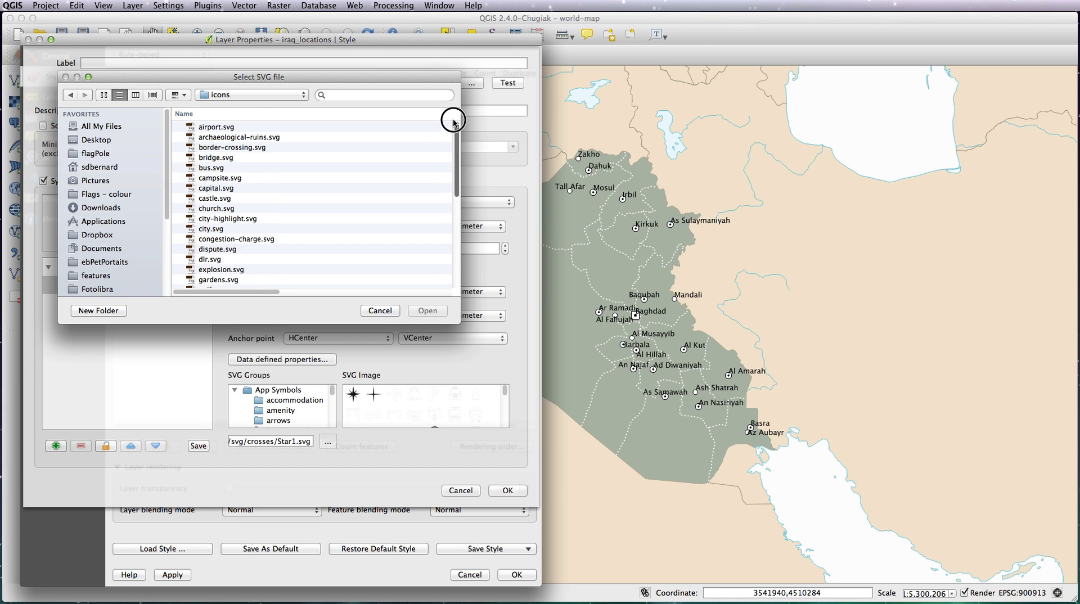
left_click(224, 127)
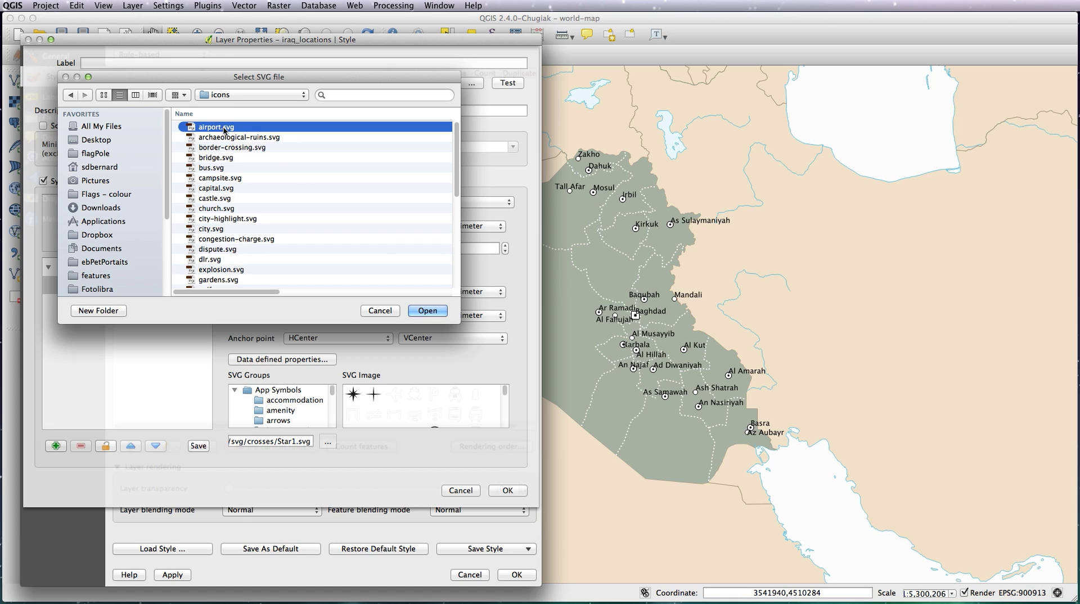
left_click(427, 311)
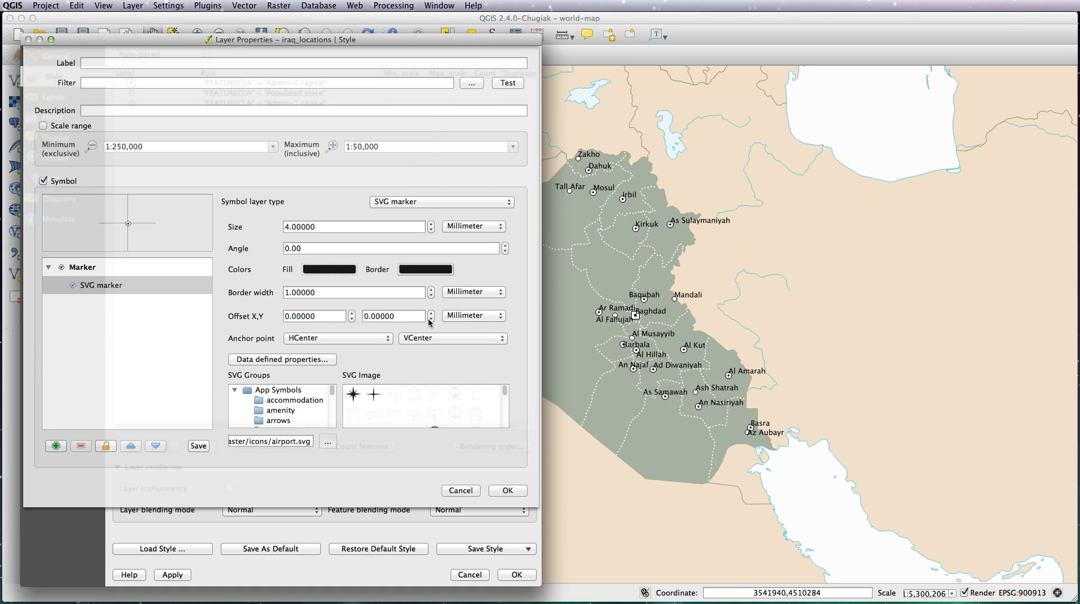
double_click(284, 226)
type("6")
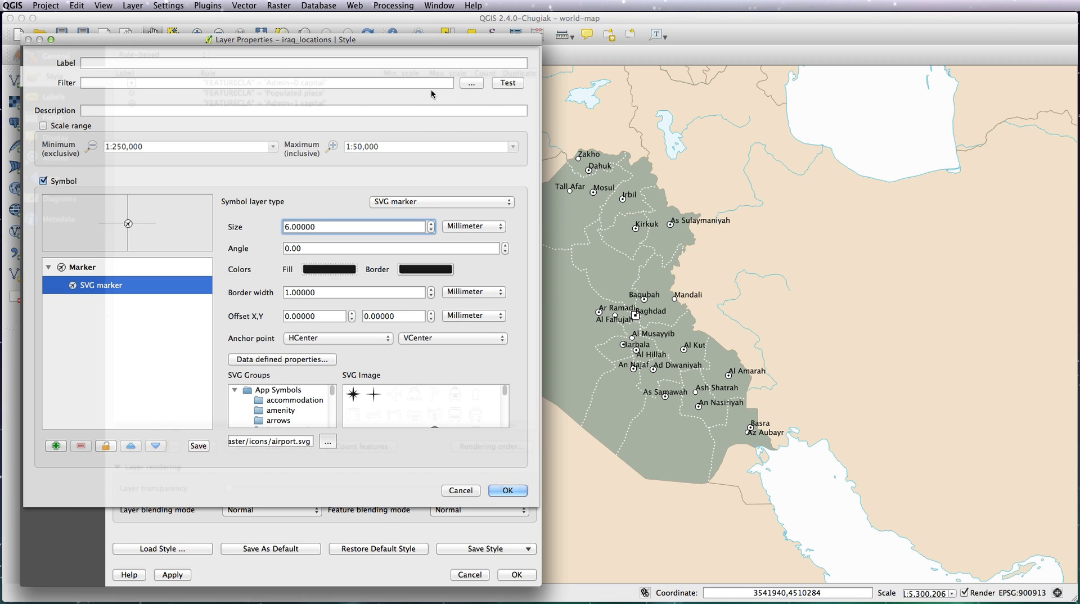
Step: Build the rule filter "FEATURECLA" = 'Airport' in the expression builder, accept the rule and apply the style
left_click(471, 83)
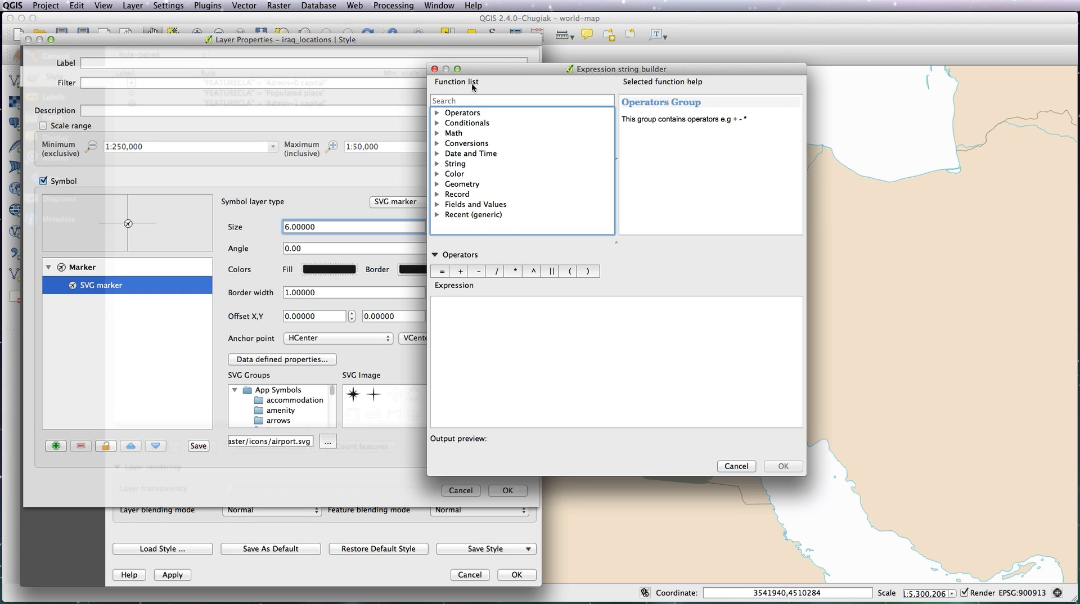
left_click(437, 204)
left_click_drag(609, 115, 611, 123)
double_click(474, 185)
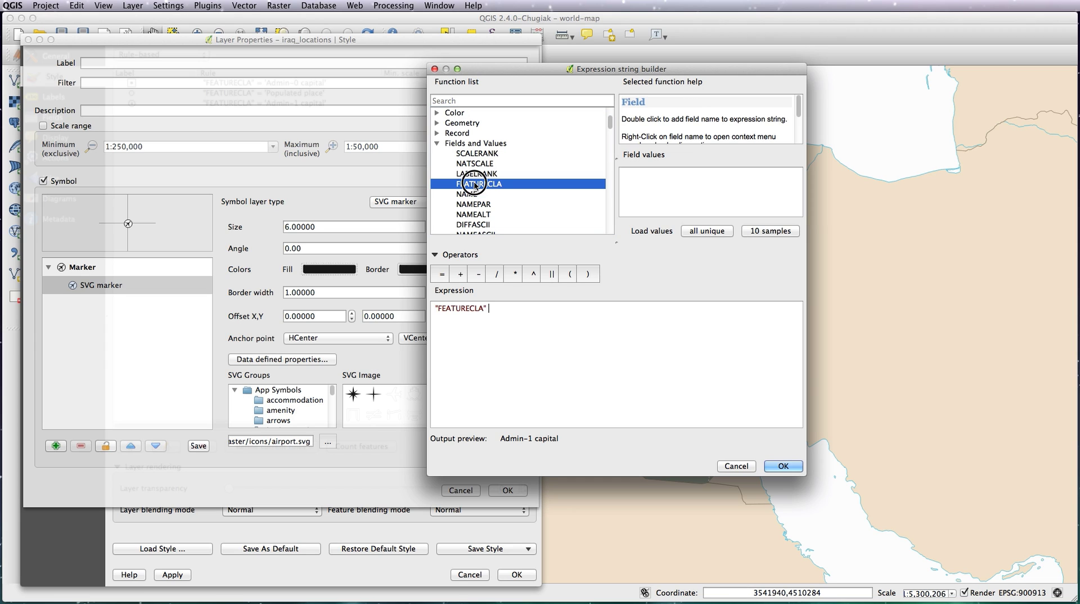
left_click(708, 231)
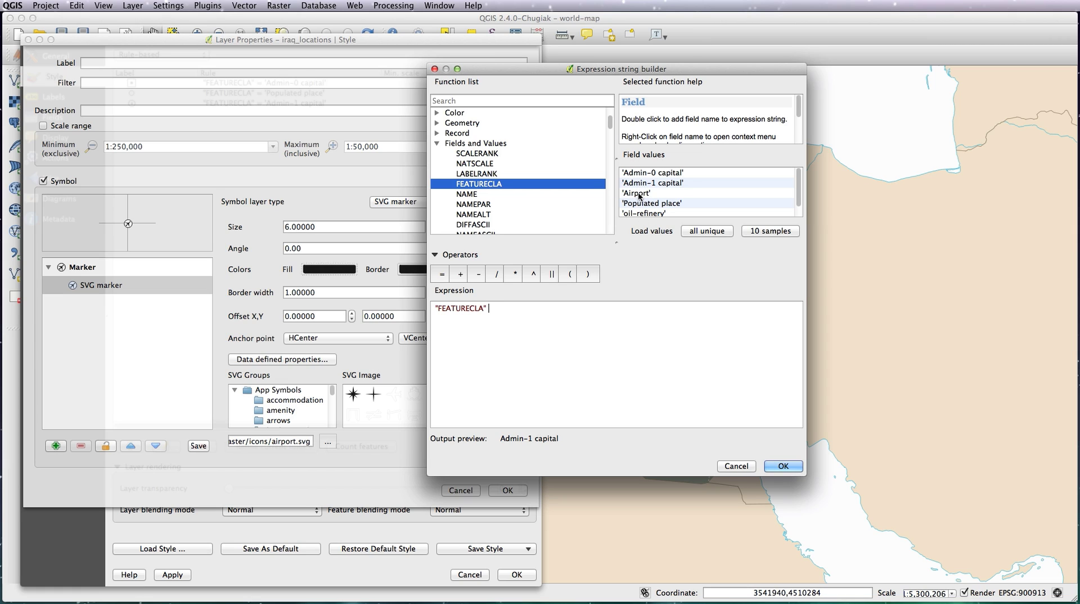
left_click(638, 193)
left_click(538, 310)
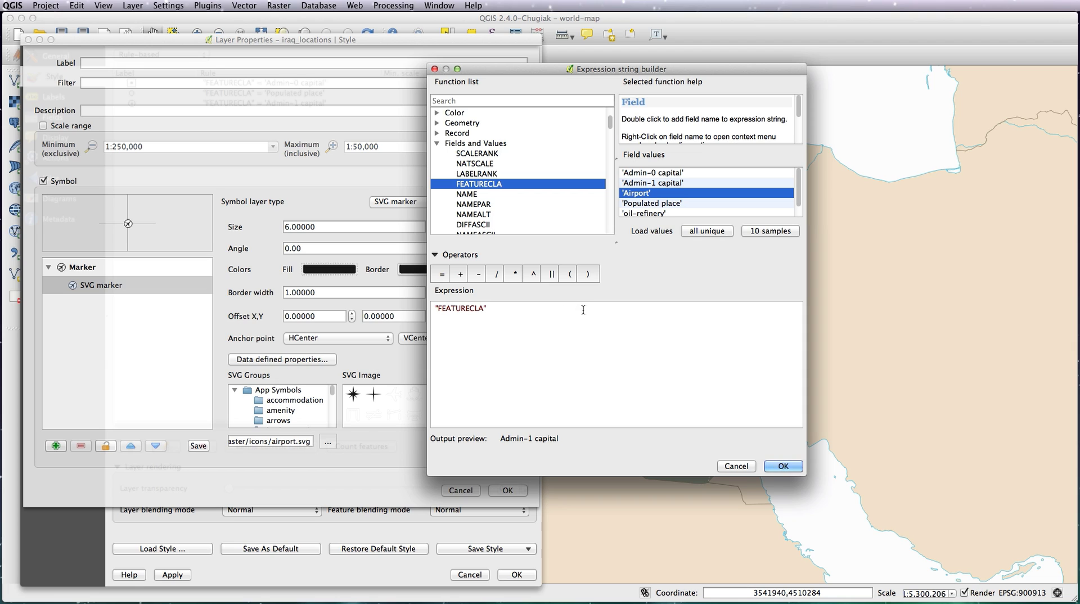
type("=")
double_click(644, 195)
left_click(782, 466)
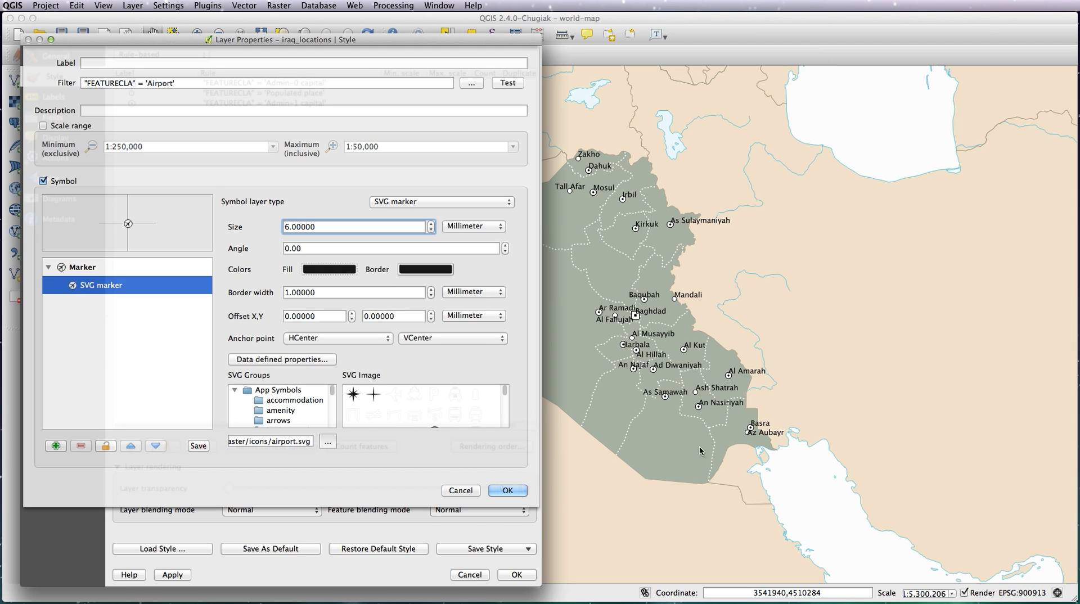
left_click(507, 490)
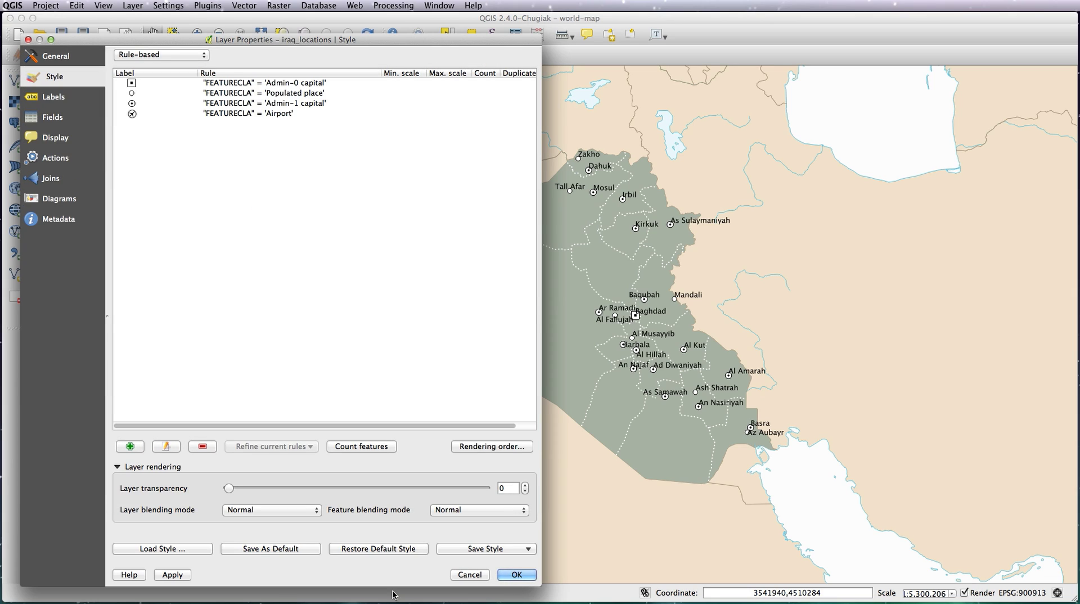
left_click(172, 574)
Step: Add another rule below the Airport rule and change its simple marker to an SVG marker
left_click(129, 446)
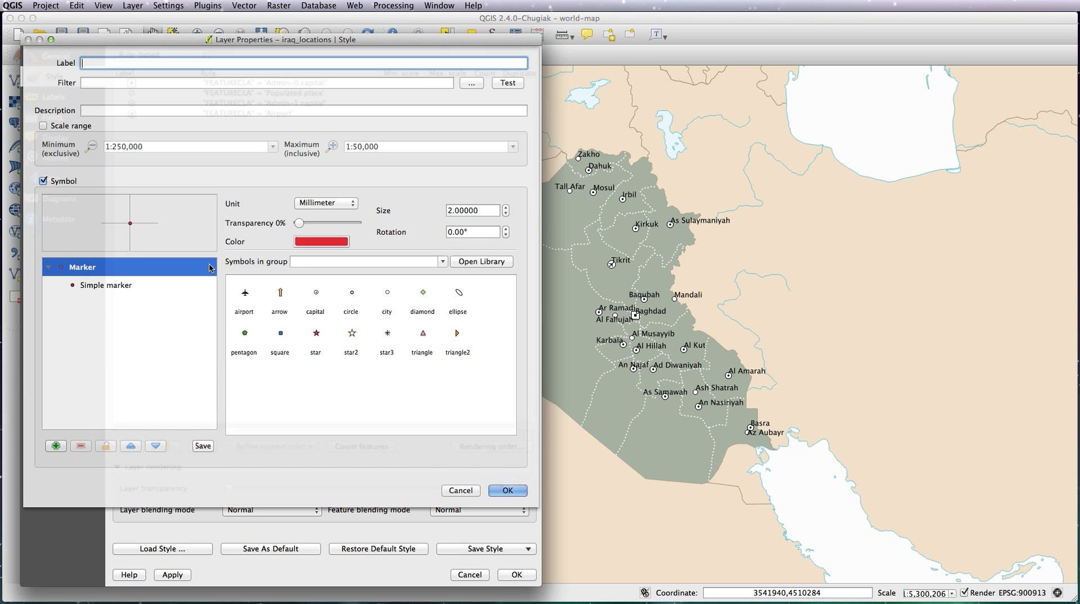
left_click(149, 288)
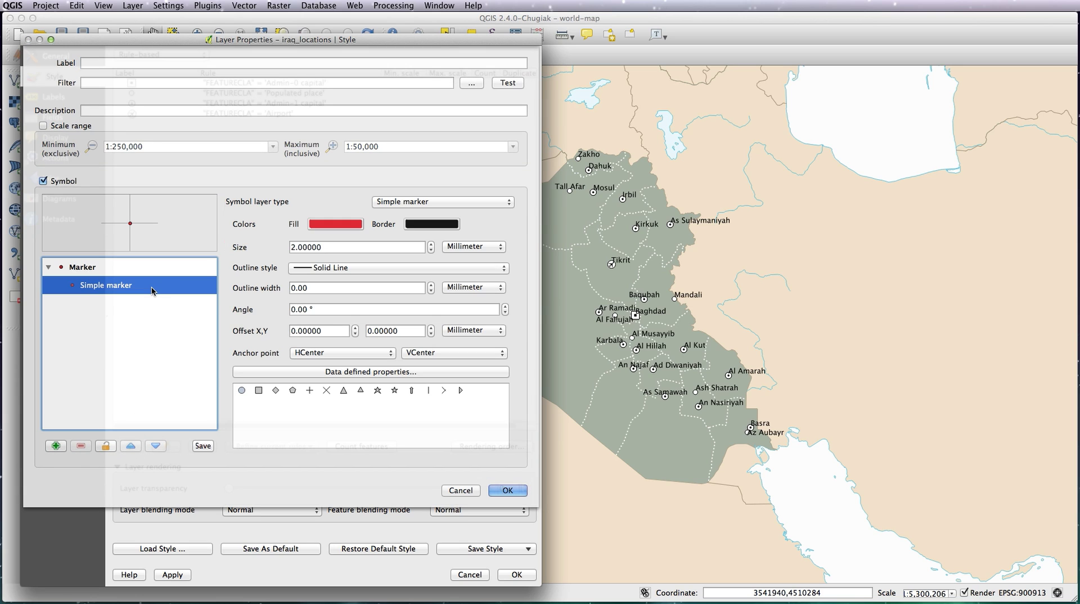
left_click(451, 198)
left_click(451, 217)
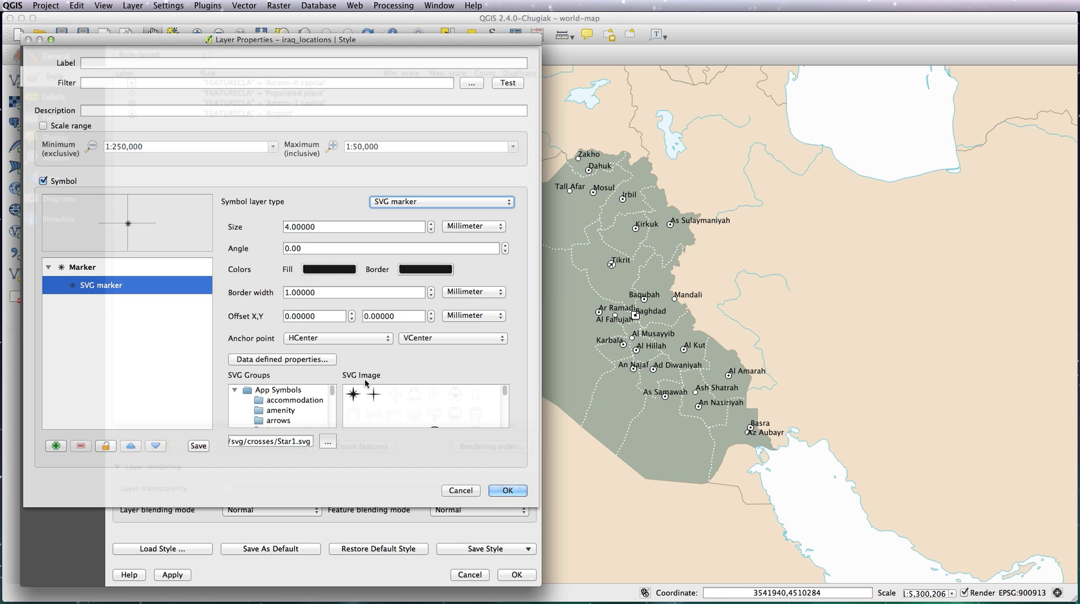
Step: Use oil-refinery.svg from the icons folder as the marker image and set its size to 6 mm
left_click(327, 441)
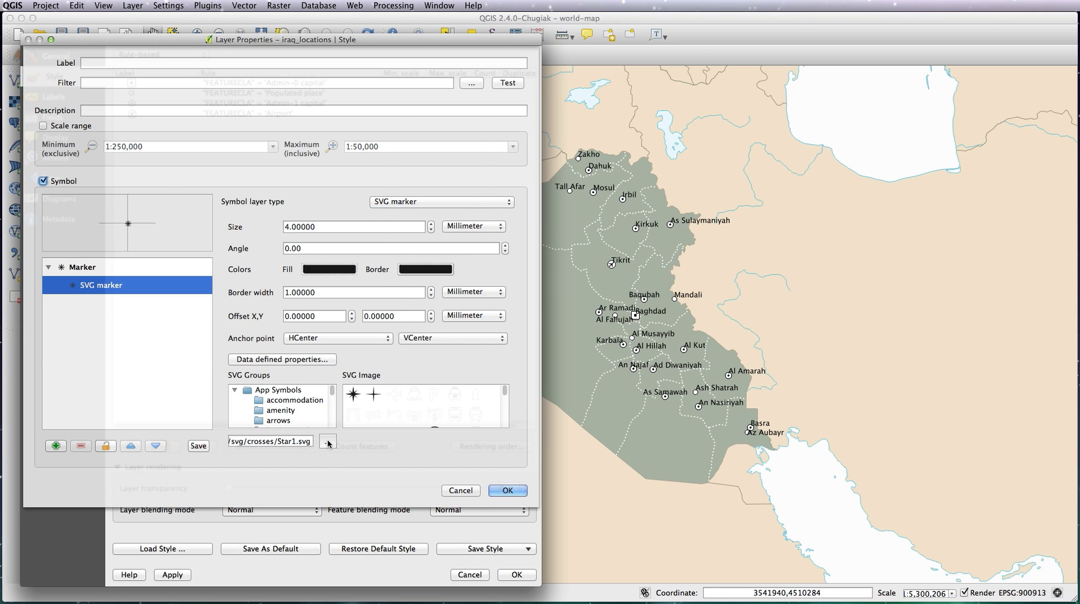
left_click_drag(456, 145, 450, 196)
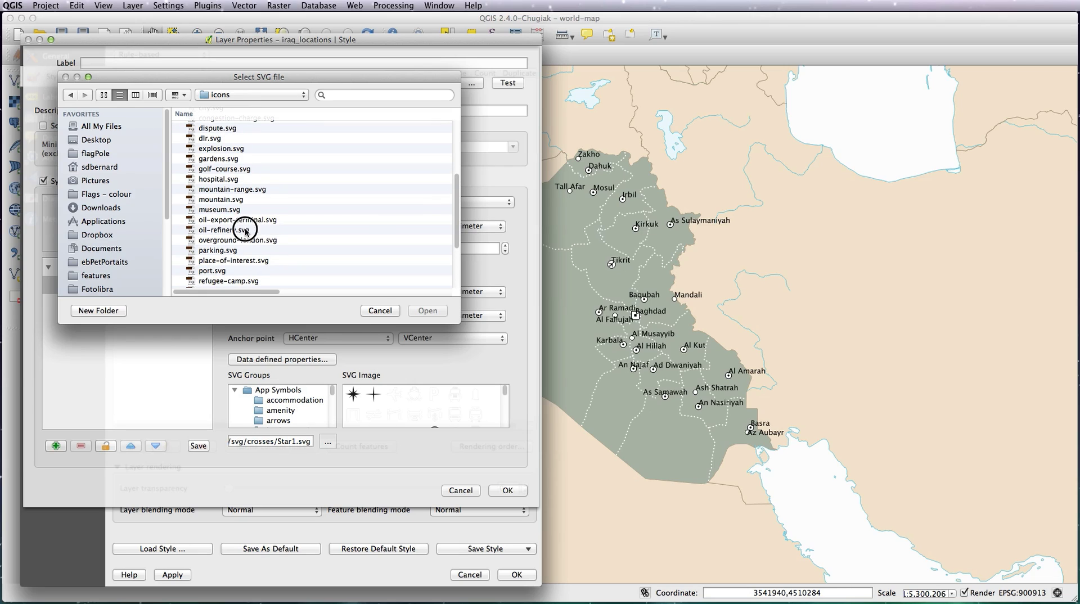
left_click(262, 231)
left_click(427, 311)
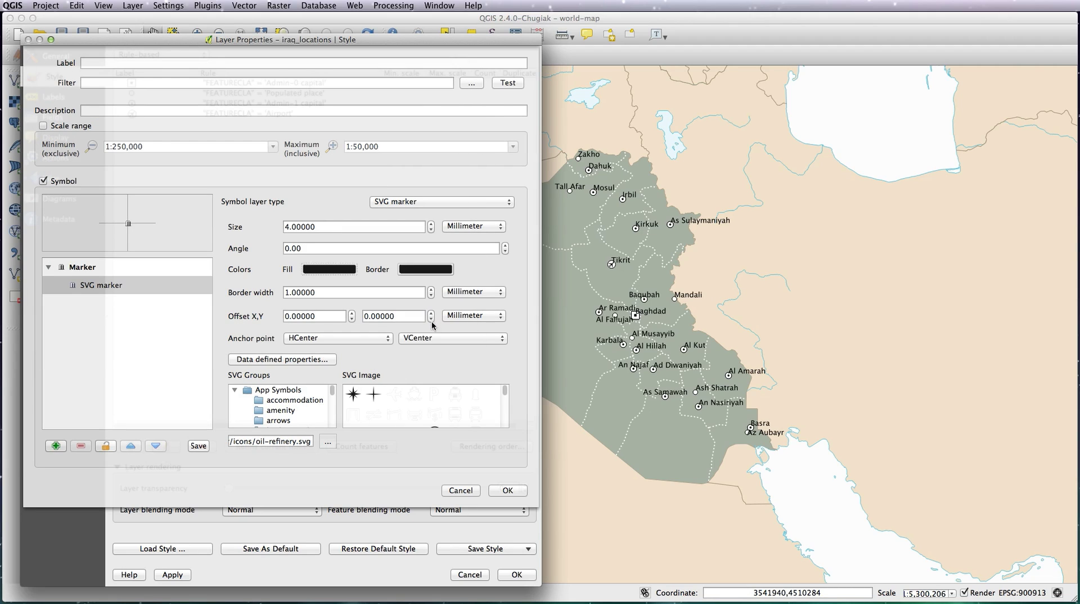
left_click(289, 227)
key("BackSpace")
type("6")
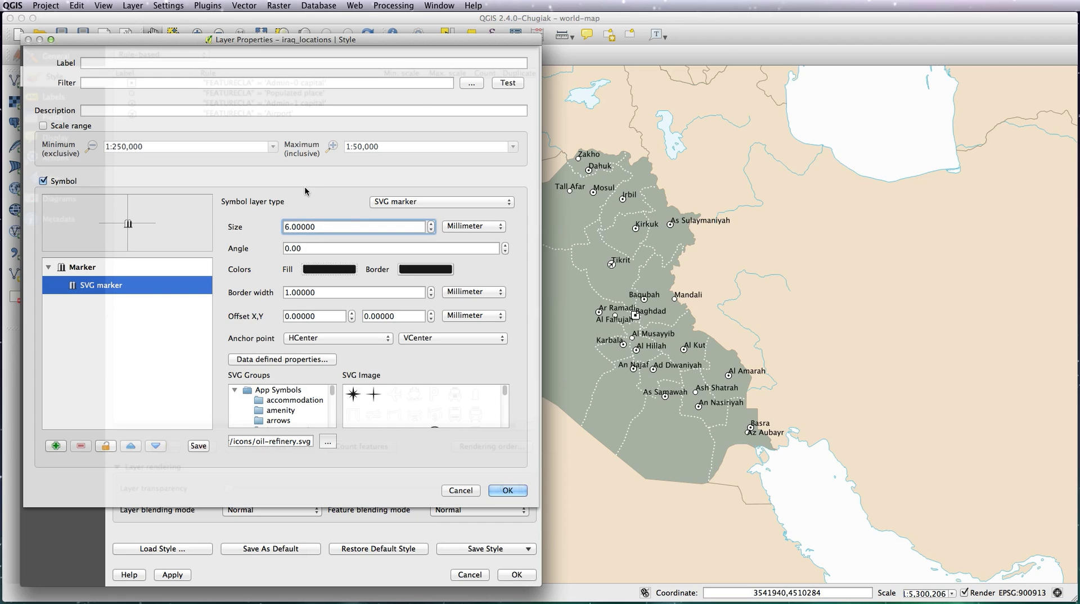
Step: Build the rule filter "FEATURECLA" = 'oil-refinery' in the expression builder and accept the rule
left_click(469, 84)
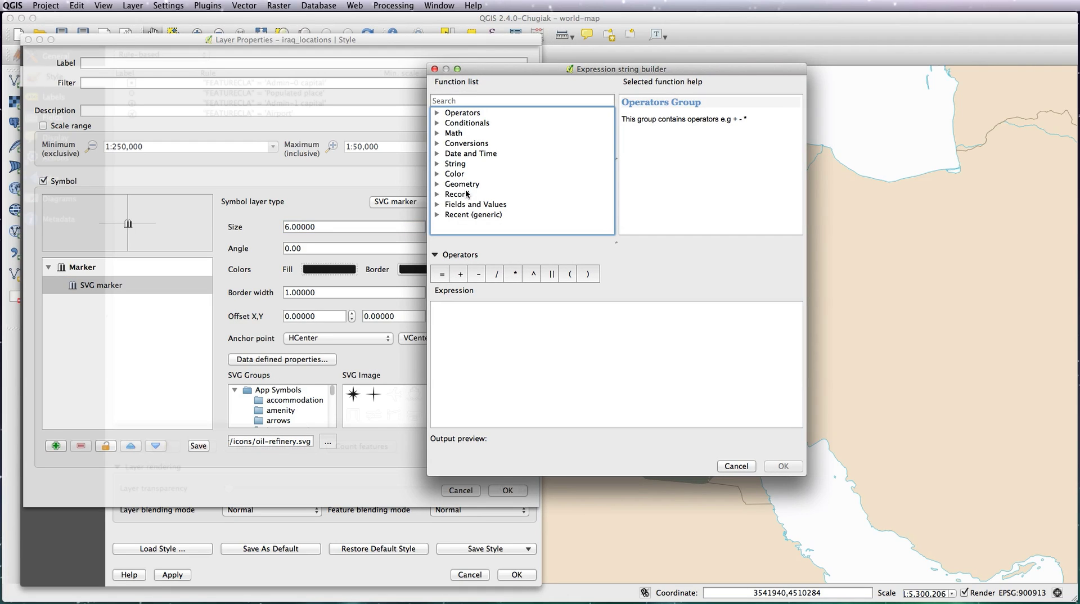
left_click(437, 206)
scroll(488, 211, "down", 2)
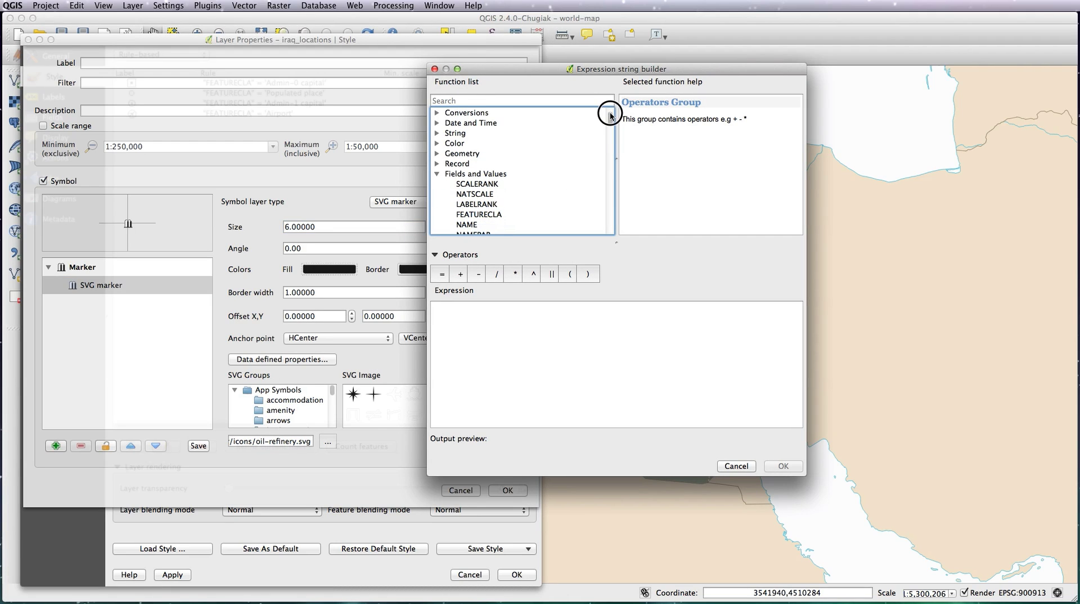
double_click(489, 211)
type("=")
left_click(700, 231)
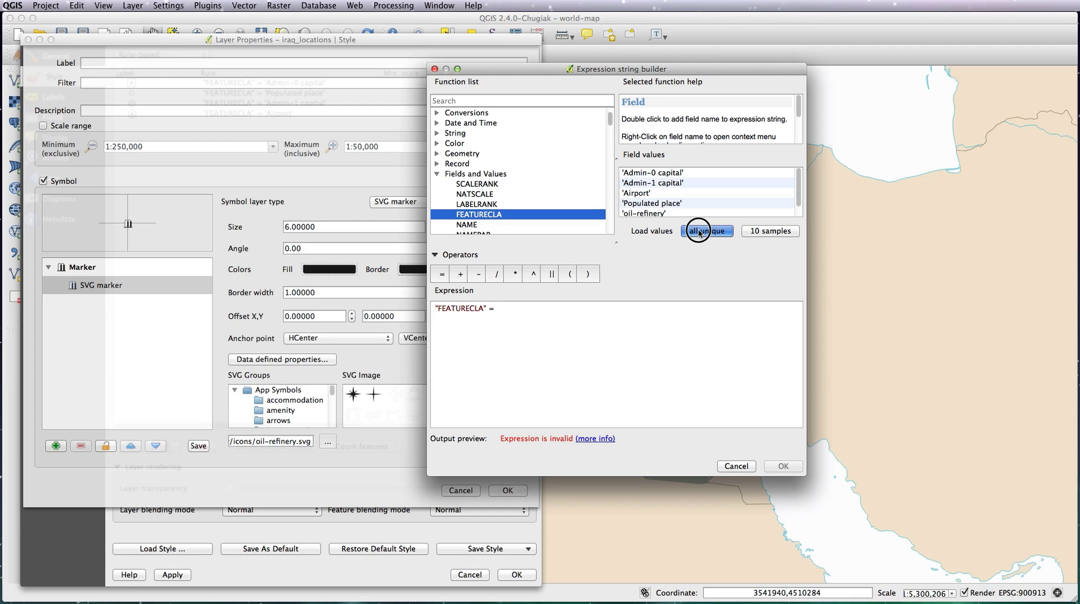
double_click(654, 214)
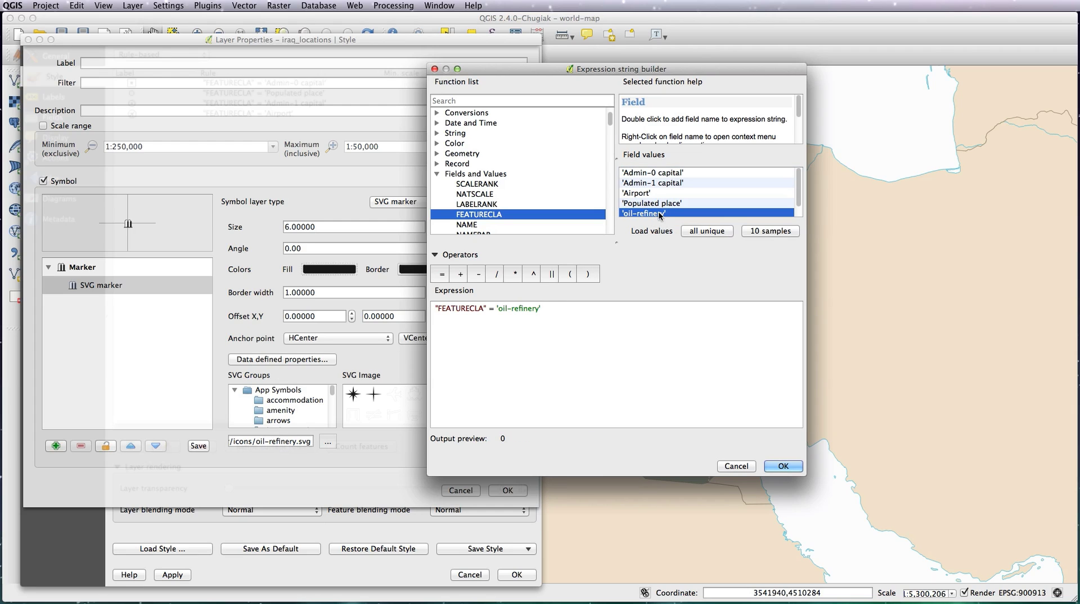
left_click(783, 467)
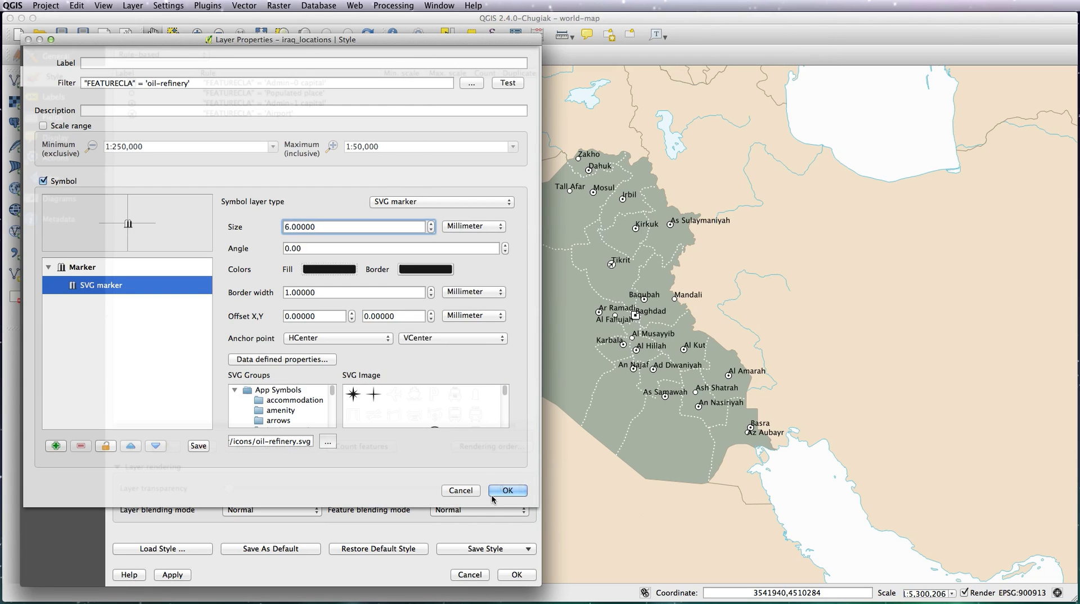
left_click(507, 490)
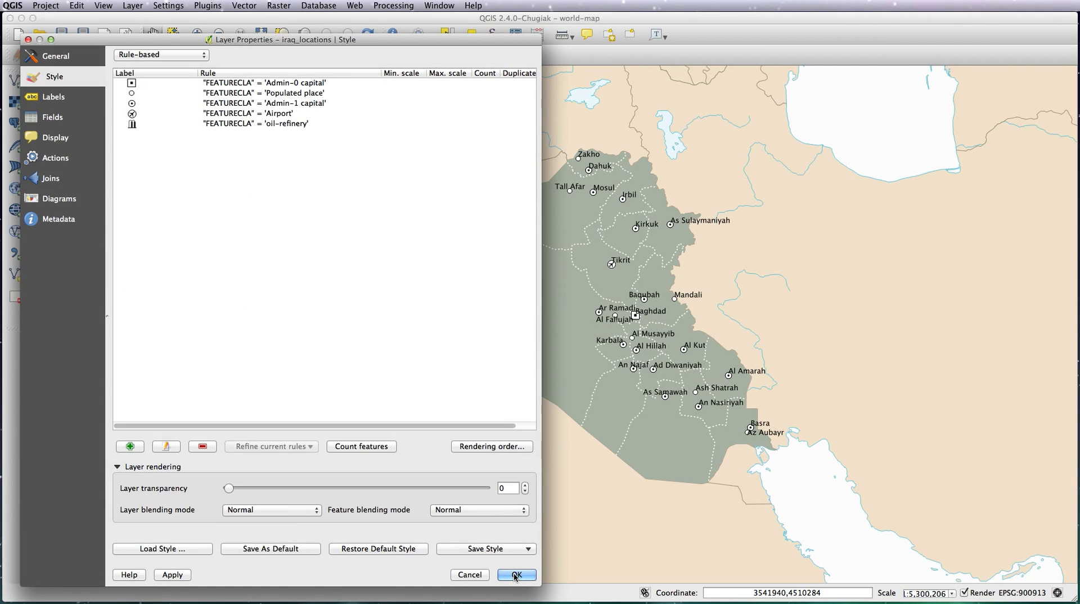
Step: Accept the rule-based style for iraq_locations and open the layer's label settings
left_click(516, 573)
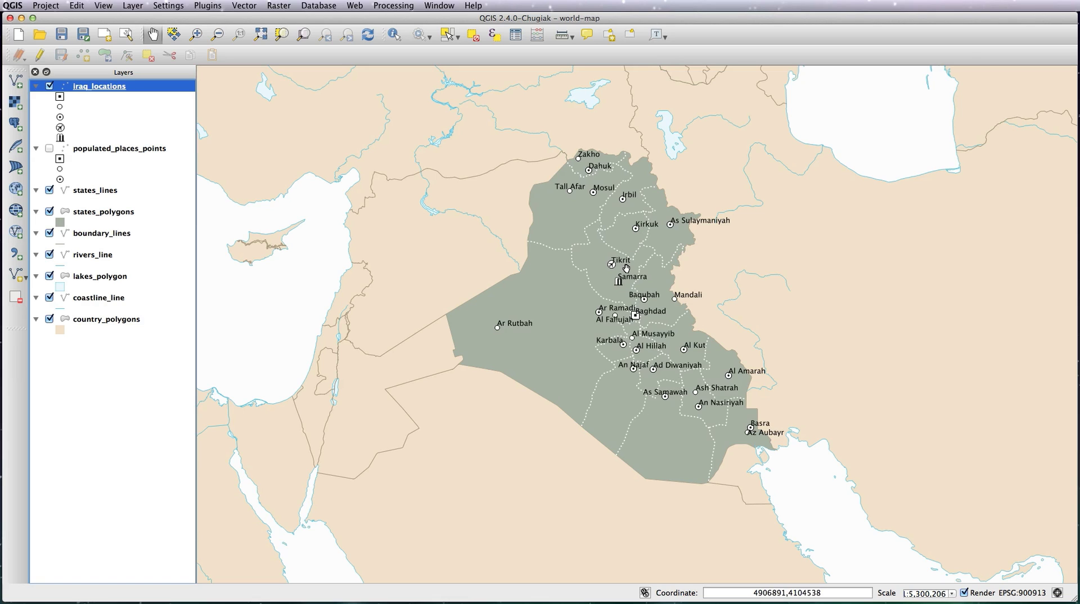
double_click(96, 88)
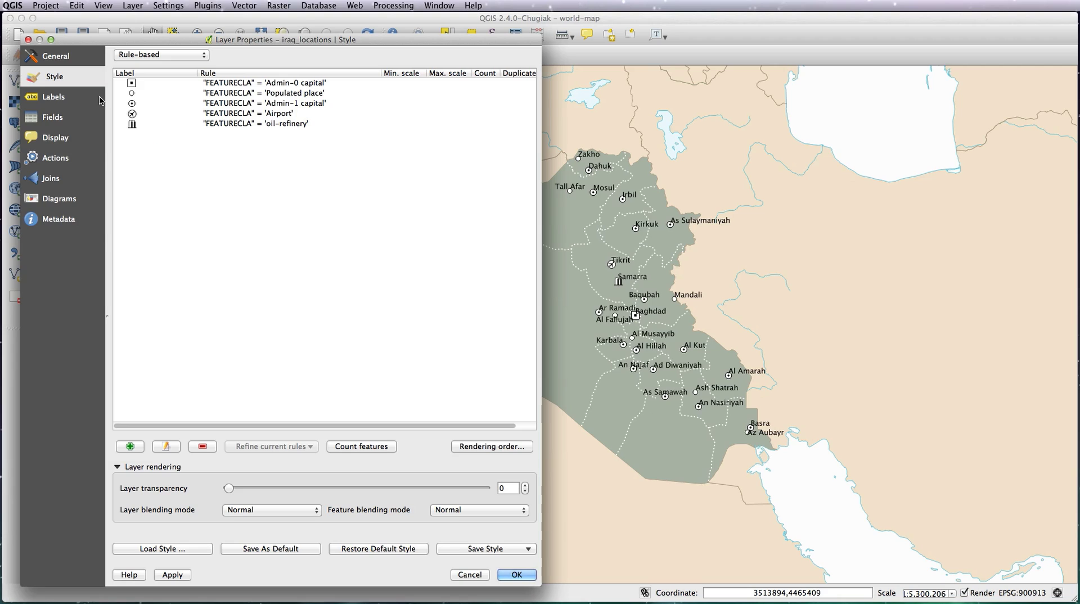
left_click(58, 98)
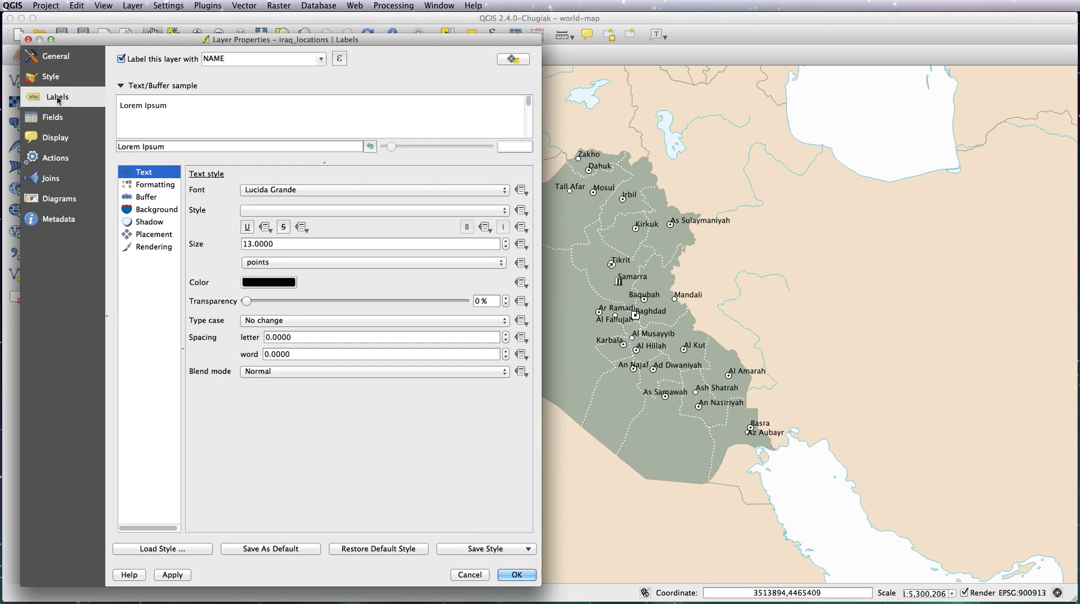
Step: Set the label font to Arial with the Regular style and apply it to the iraq_locations labels
left_click(430, 190)
scroll(430, 193, "down", 9)
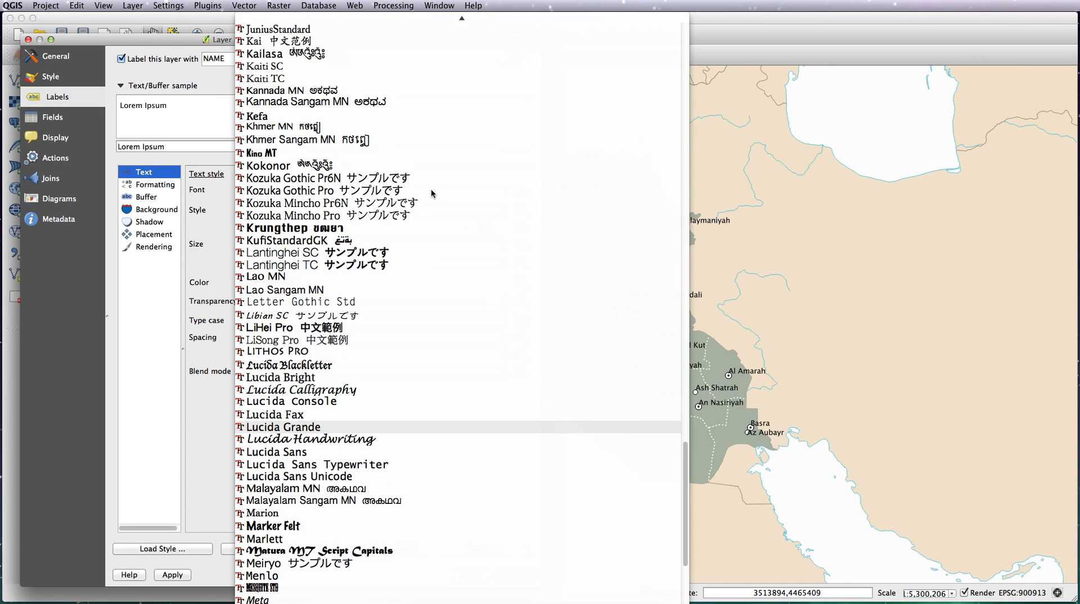
scroll(431, 78, "up", 15)
left_click(430, 80)
left_click(416, 190)
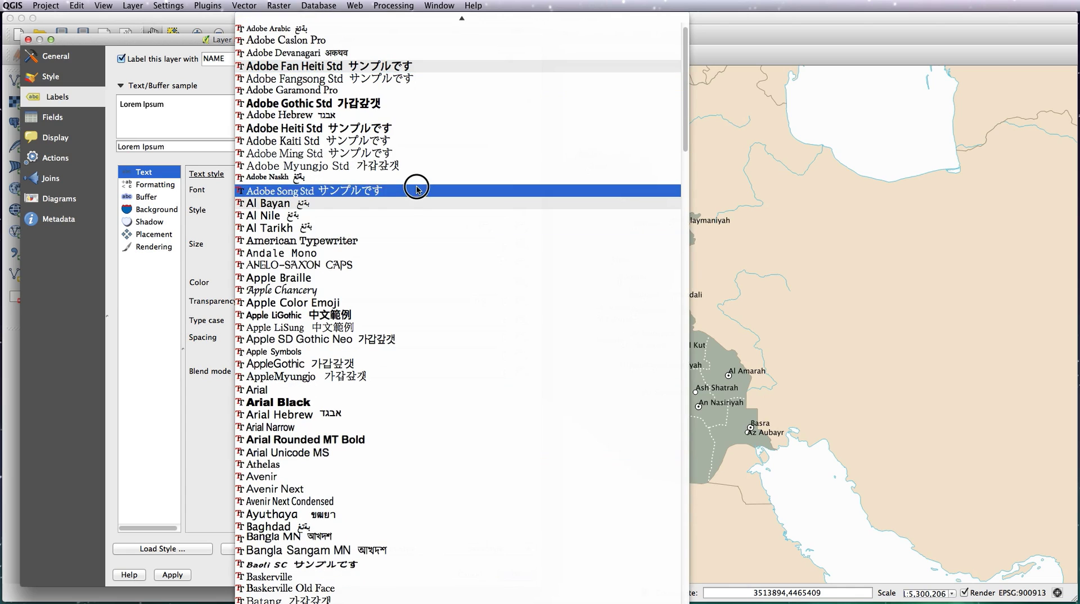
left_click(370, 389)
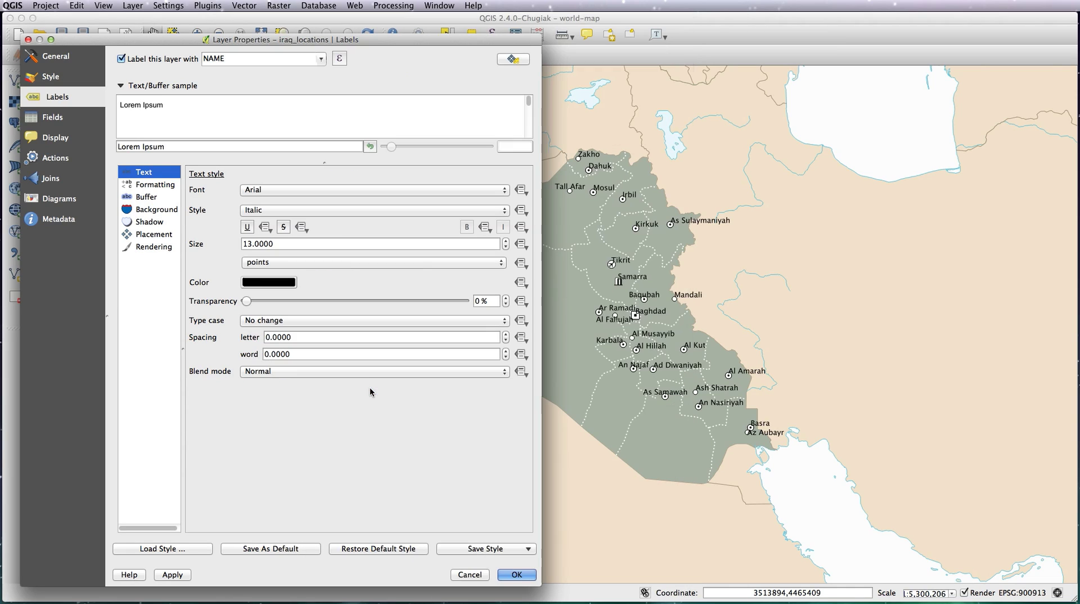
left_click(448, 208)
left_click(464, 233)
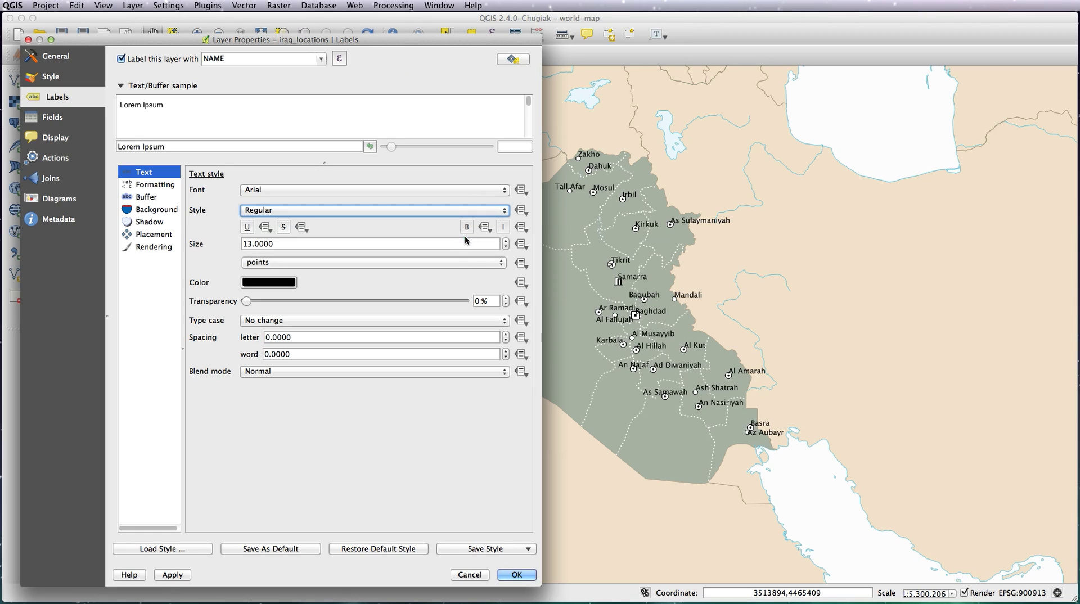
left_click(180, 579)
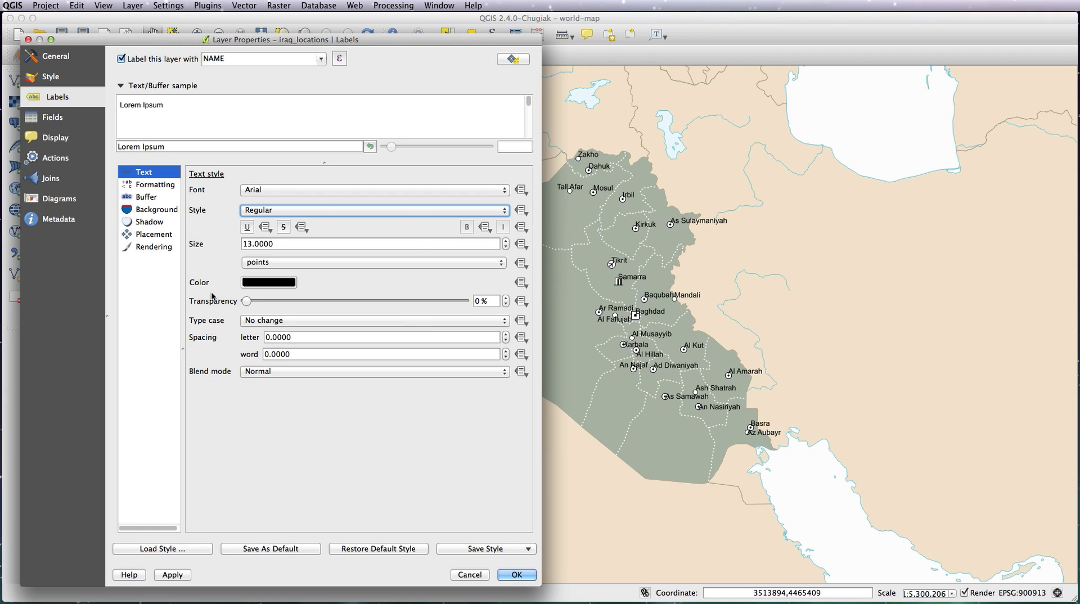
Step: Set the around-point label placement distance to 2 mm and apply it
left_click(160, 235)
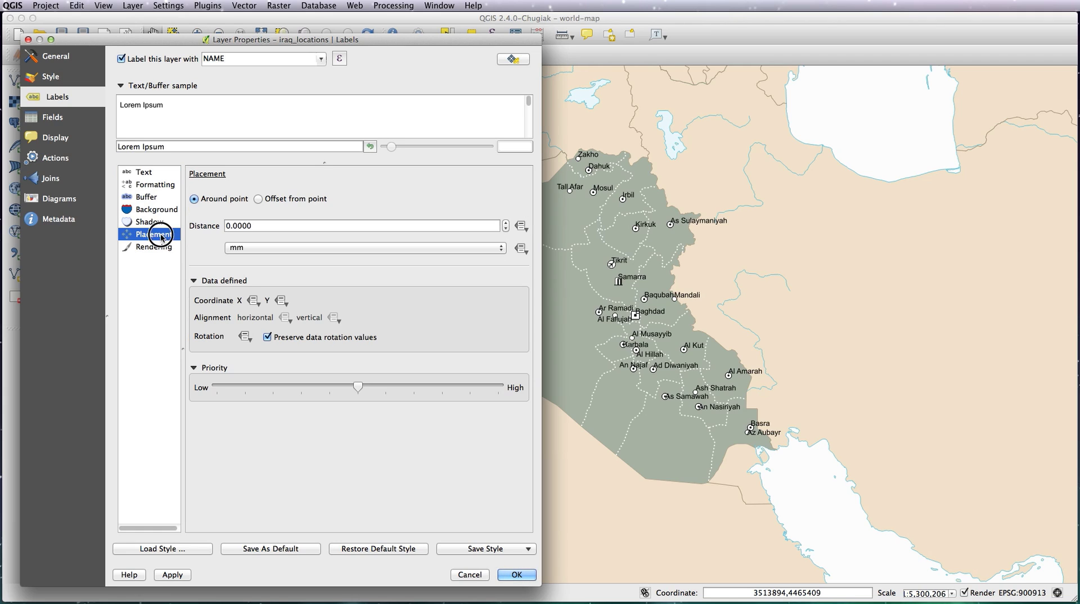
double_click(230, 225)
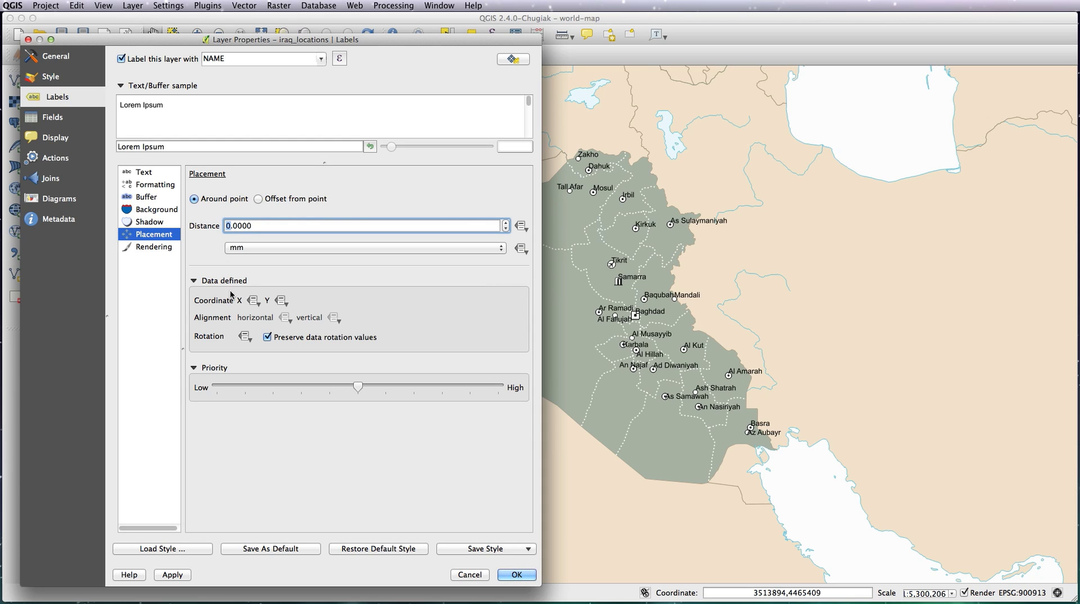
left_click(171, 574)
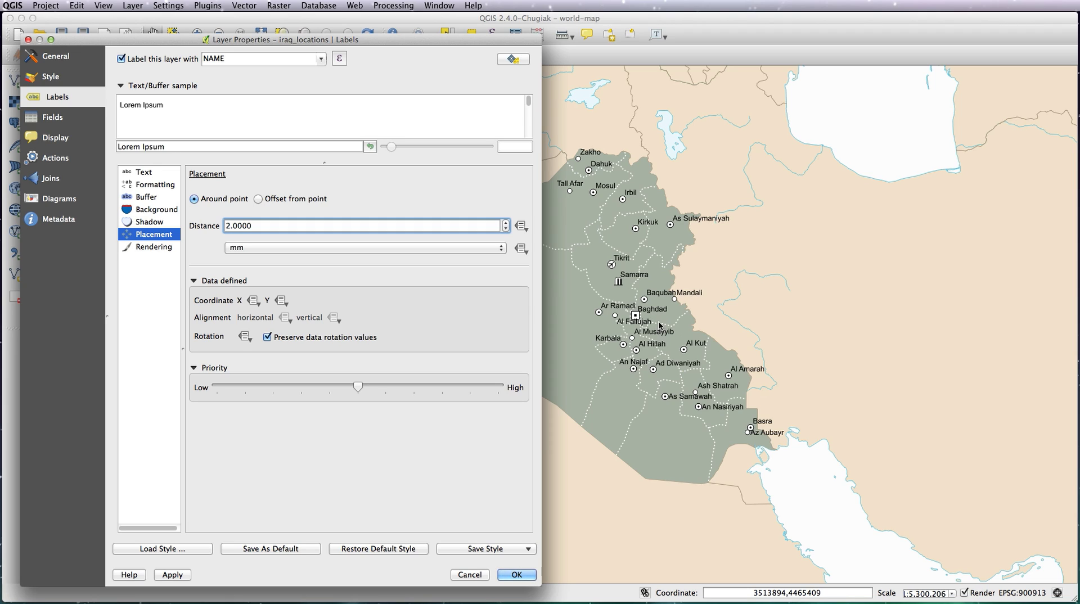
Step: Start a data-defined override expression for the label text style and insert the CASE ELSE conditional template
left_click(151, 173)
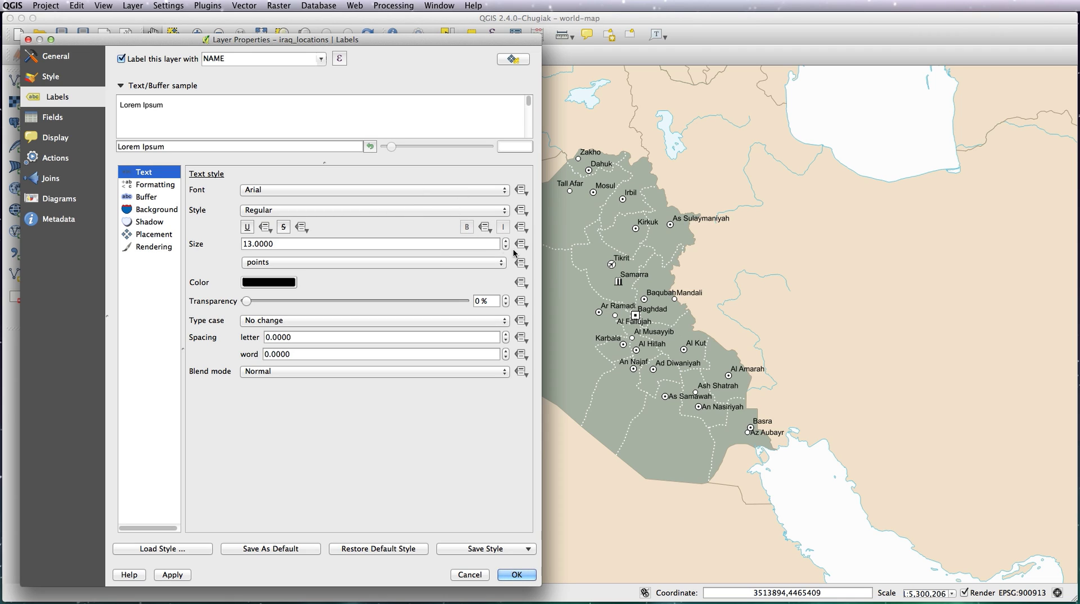
left_click(526, 212)
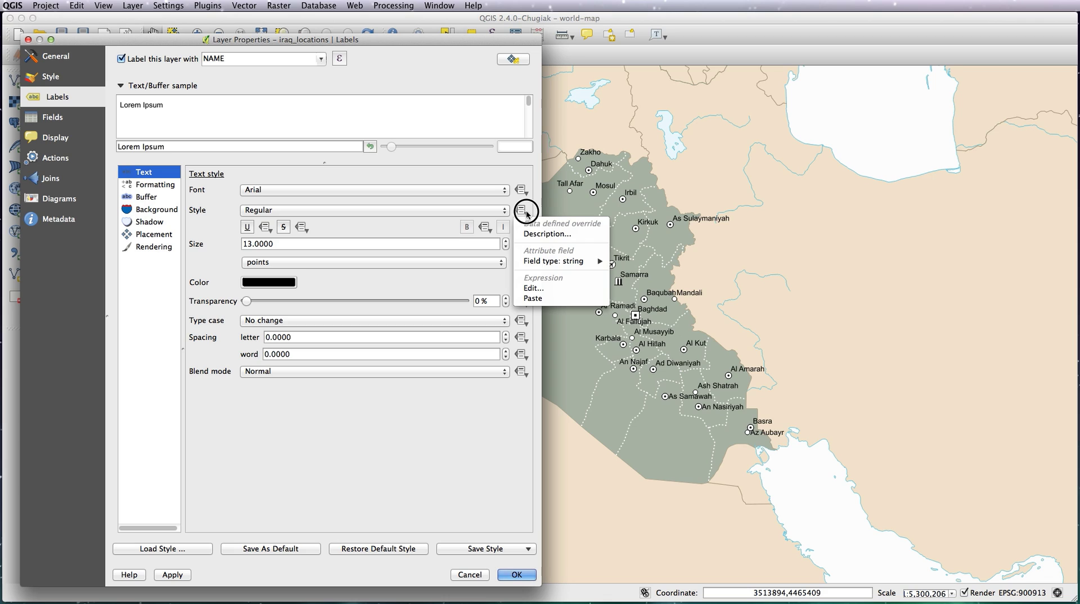
left_click(532, 288)
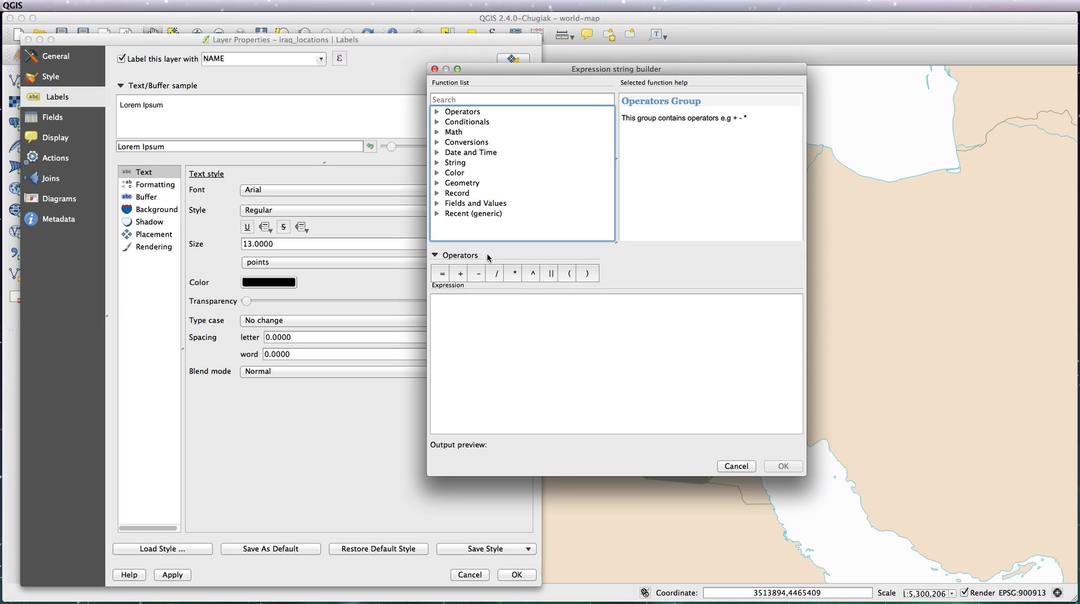
left_click(437, 123)
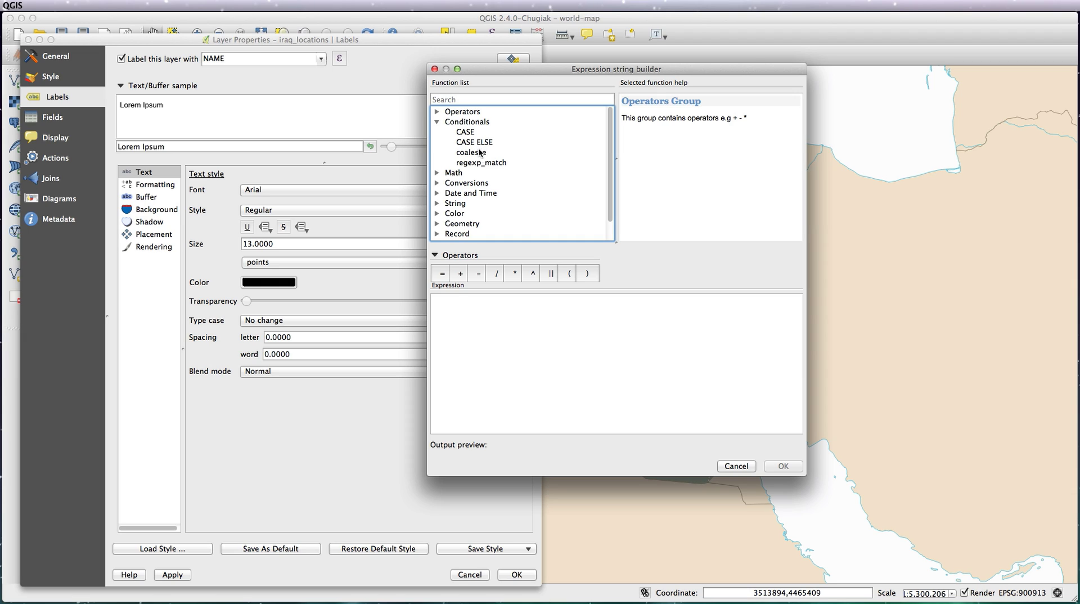
left_click(473, 143)
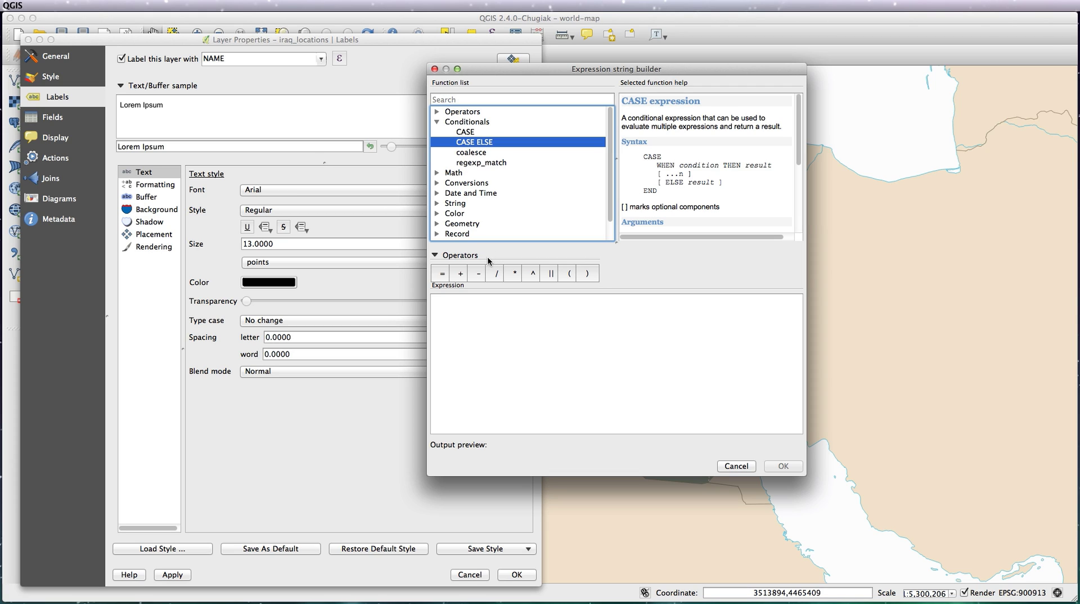
double_click(481, 145)
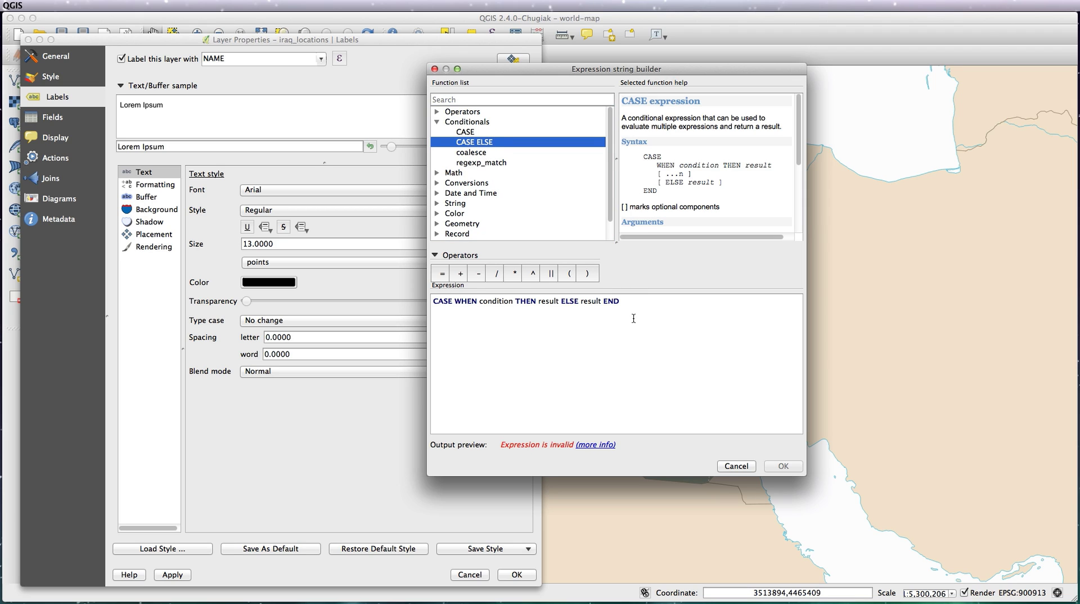
Step: Replace the condition placeholder with "FEATURECLA" = 'Admin-0 capital', using the layer's field and its unique values
double_click(494, 302)
left_click_drag(609, 145, 607, 166)
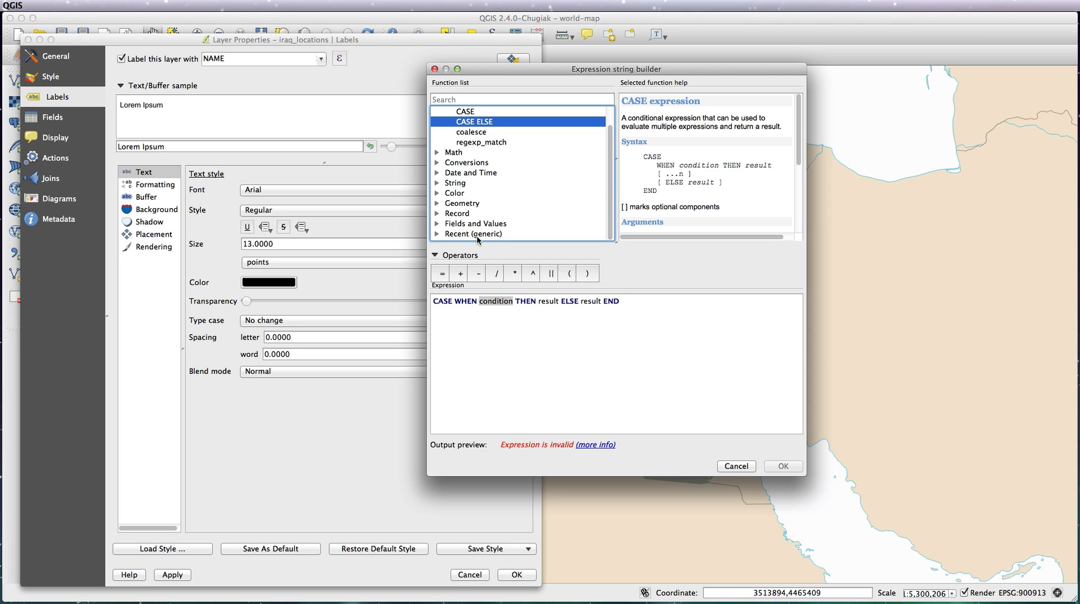
left_click(438, 222)
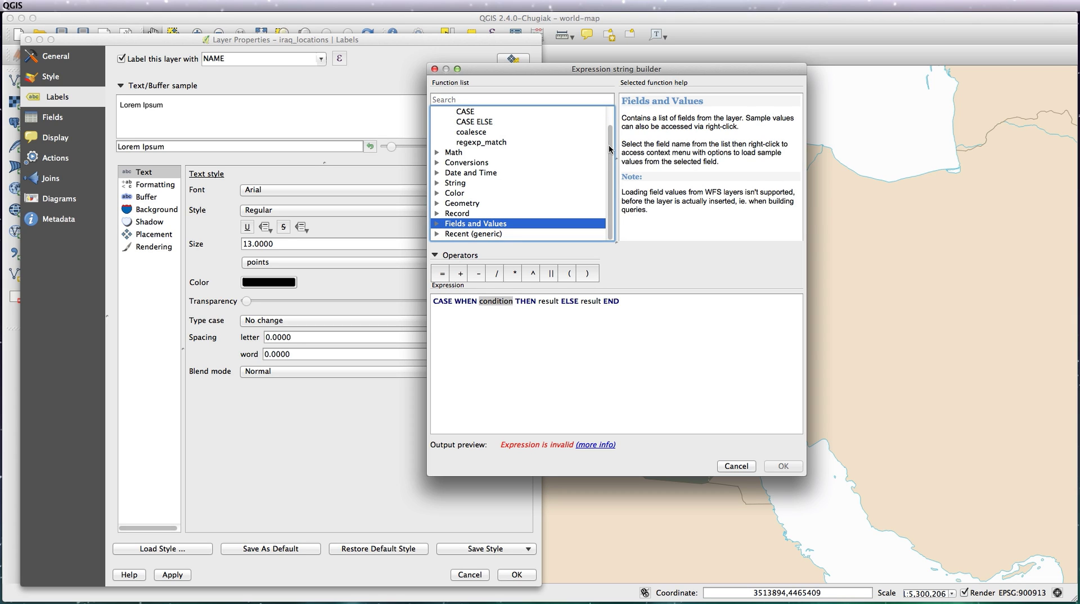
left_click(441, 224)
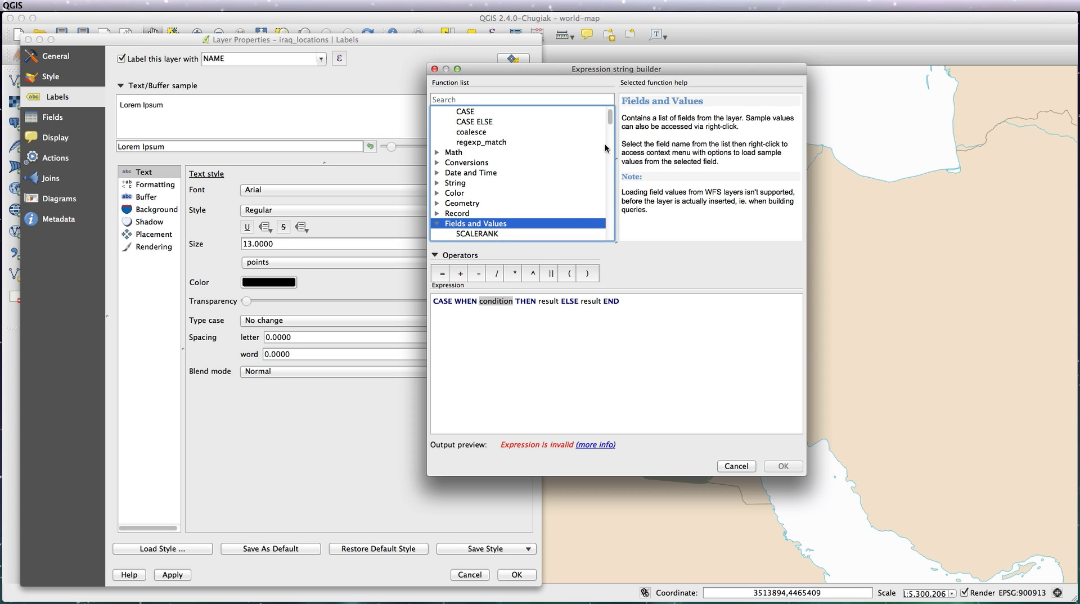
left_click_drag(611, 120, 611, 127)
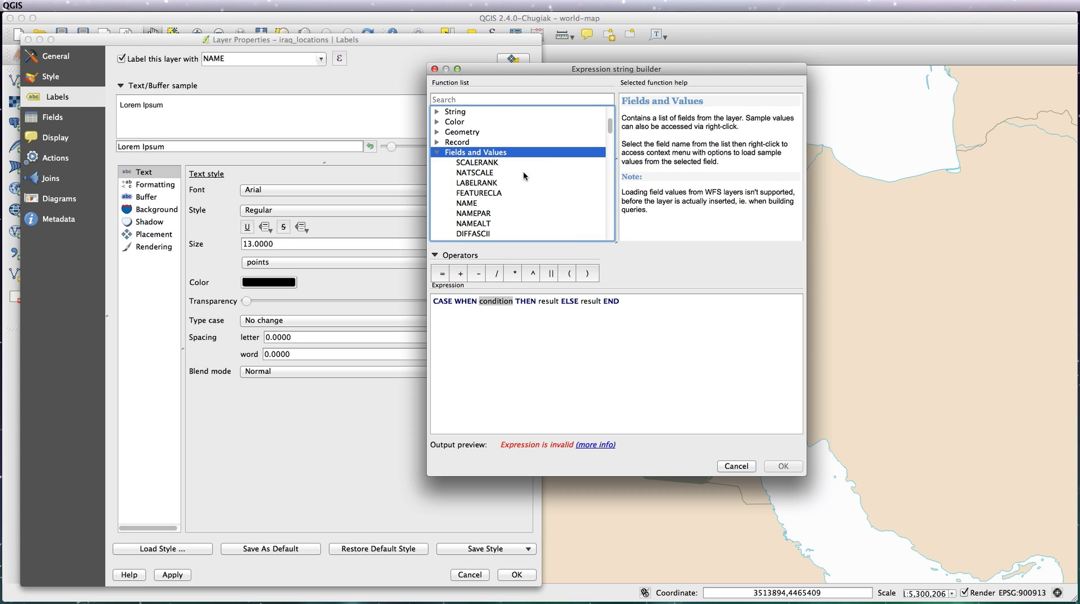
double_click(484, 194)
type("=")
left_click(696, 231)
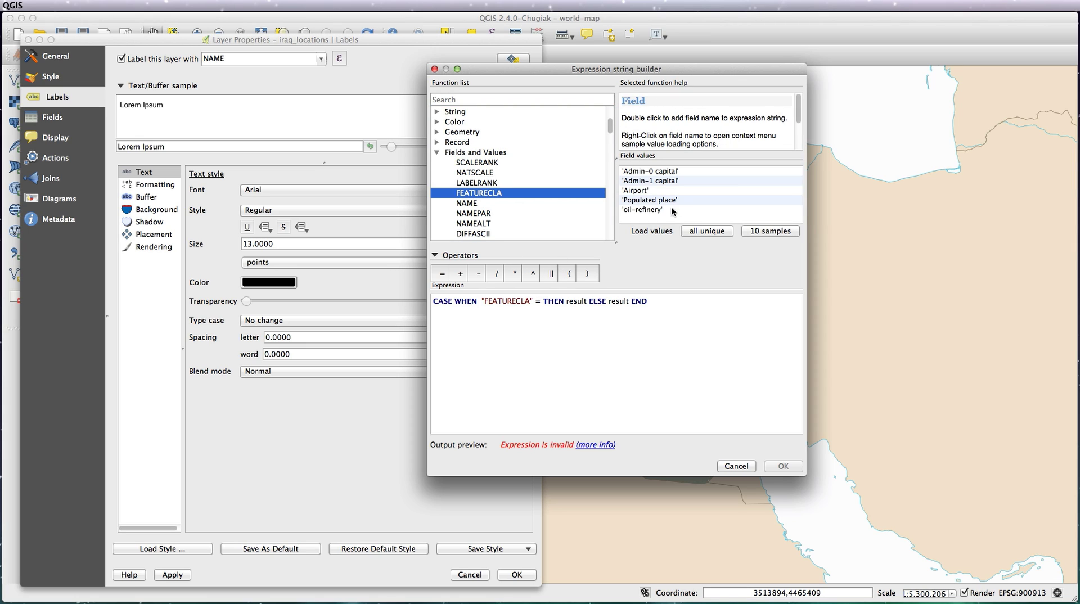
double_click(650, 171)
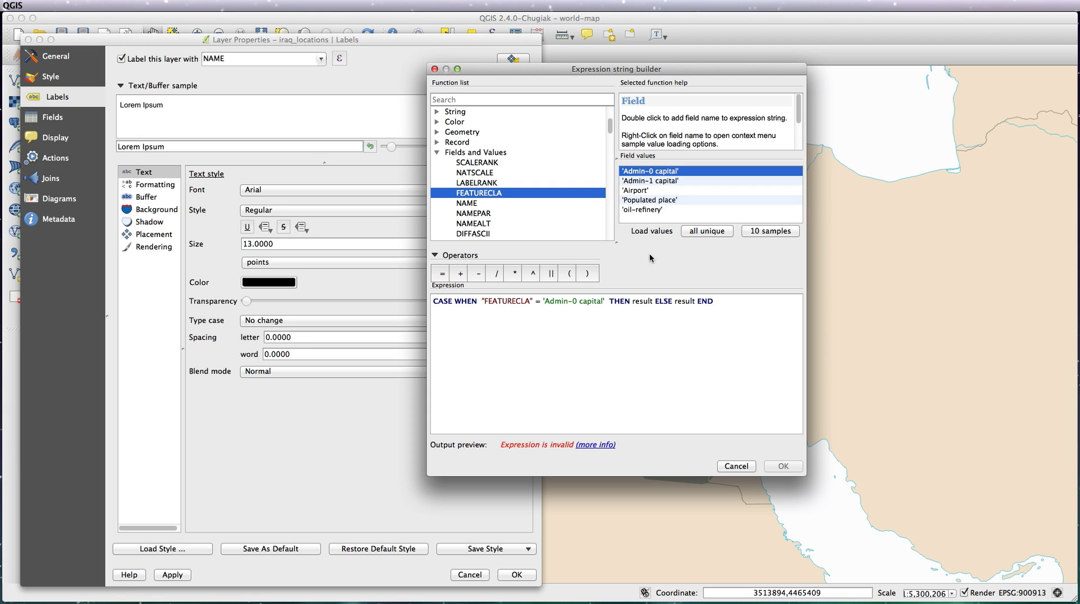
Step: Set the expression's THEN result to 'Bold' and ELSE result to 'Regular', accept it and apply the labels
double_click(640, 302)
type("'Bold'")
double_click(684, 302)
type("'Regular'")
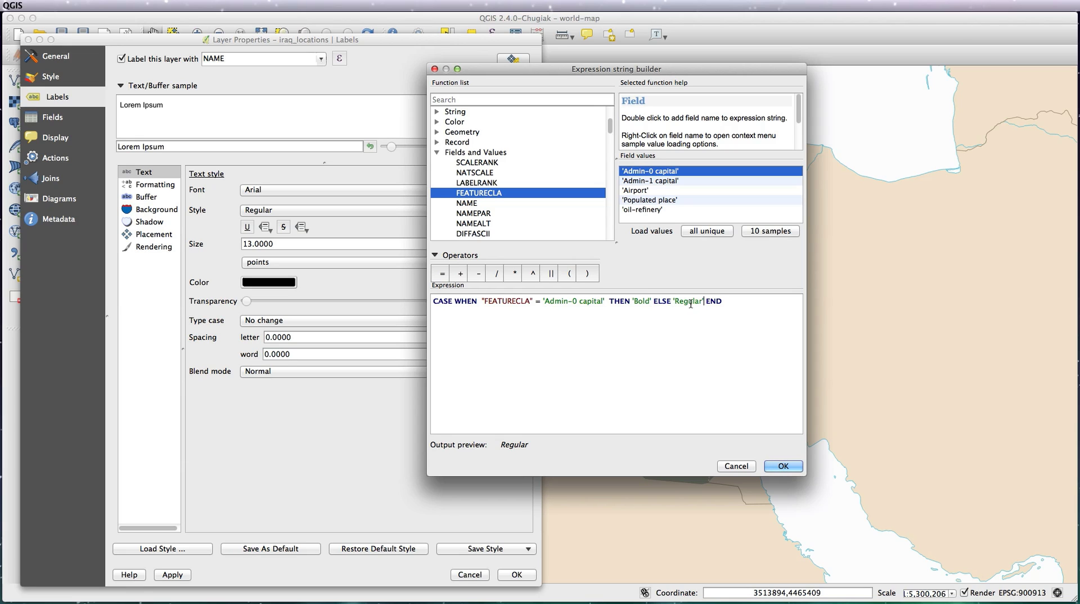
left_click(782, 466)
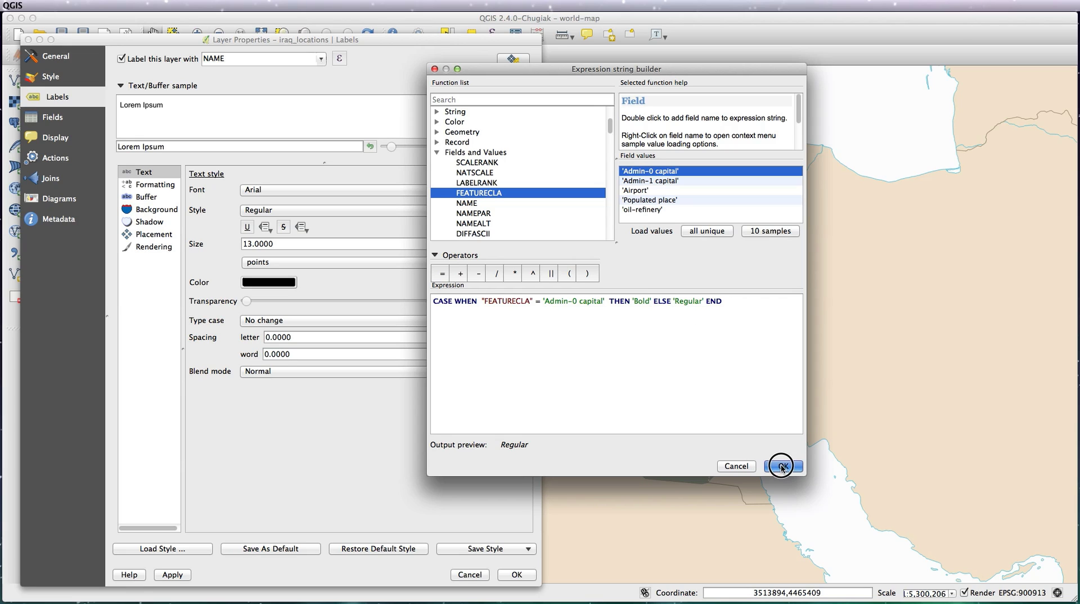
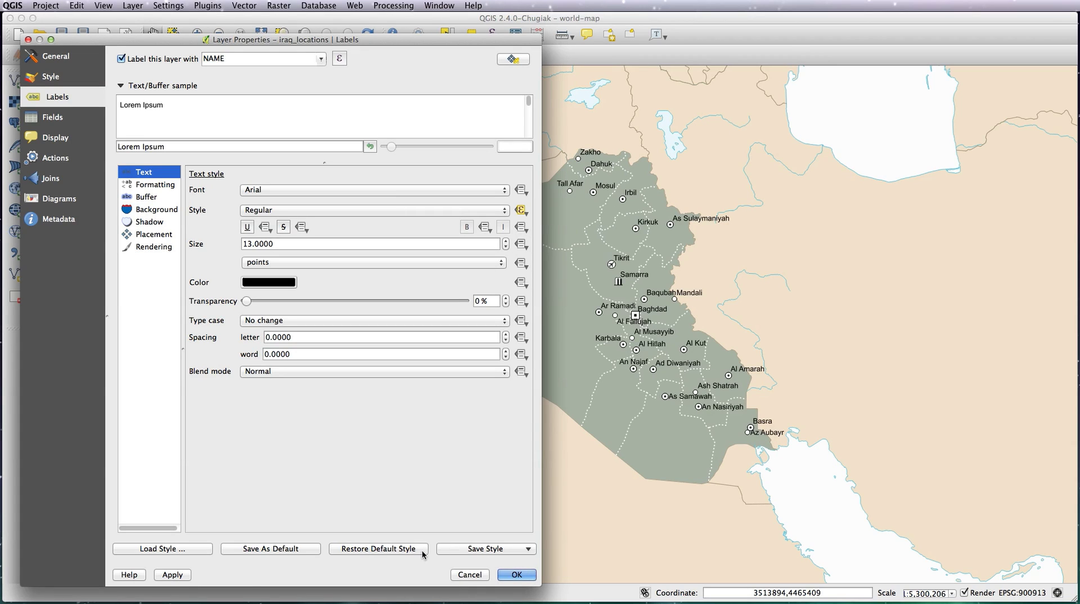
left_click(174, 576)
Step: Copy the whole CASE expression from the label style override and paste it into a new override expression for the label size
left_click(527, 214)
left_click(531, 309)
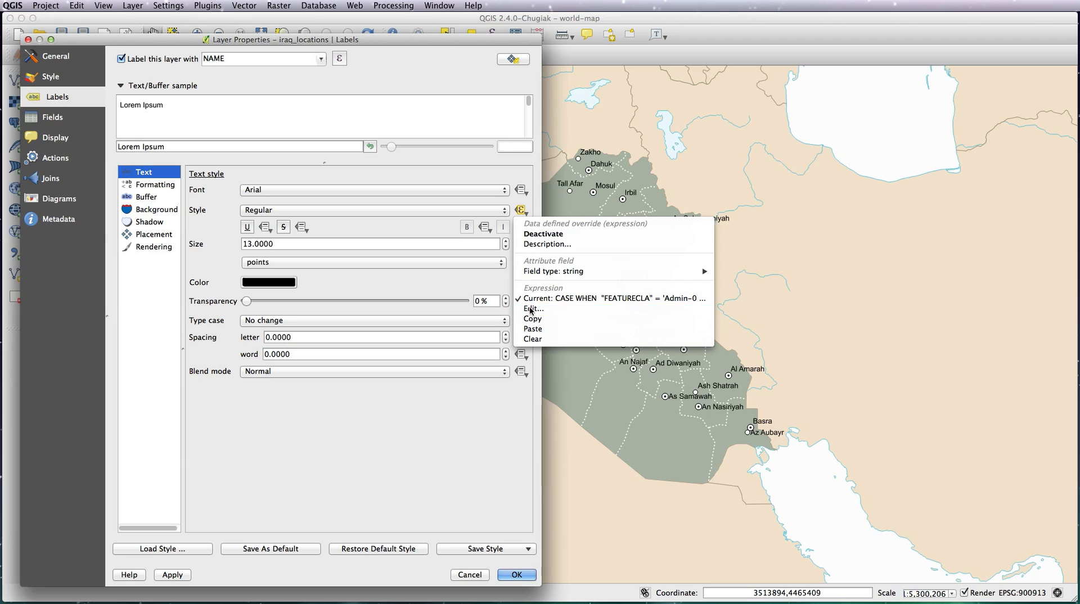
left_click_drag(730, 304, 420, 293)
key("super+c")
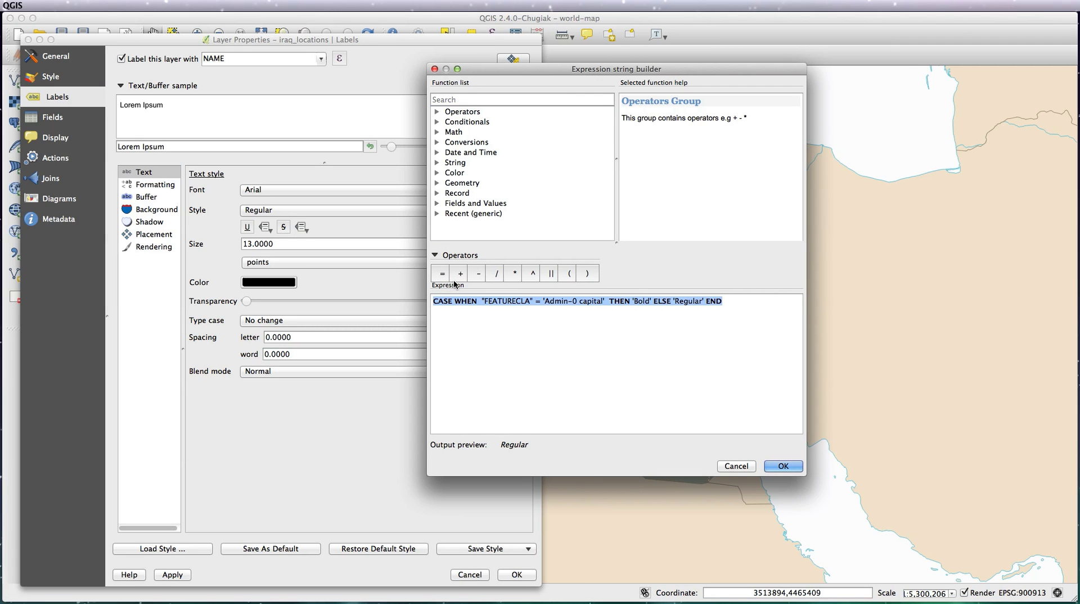
left_click(782, 466)
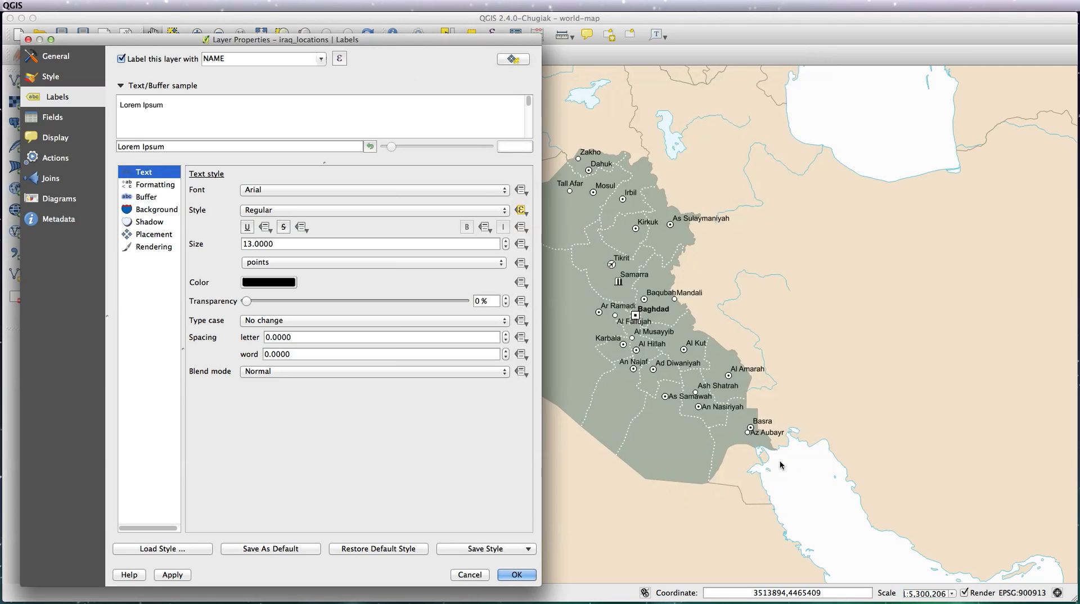
left_click(526, 248)
left_click(533, 322)
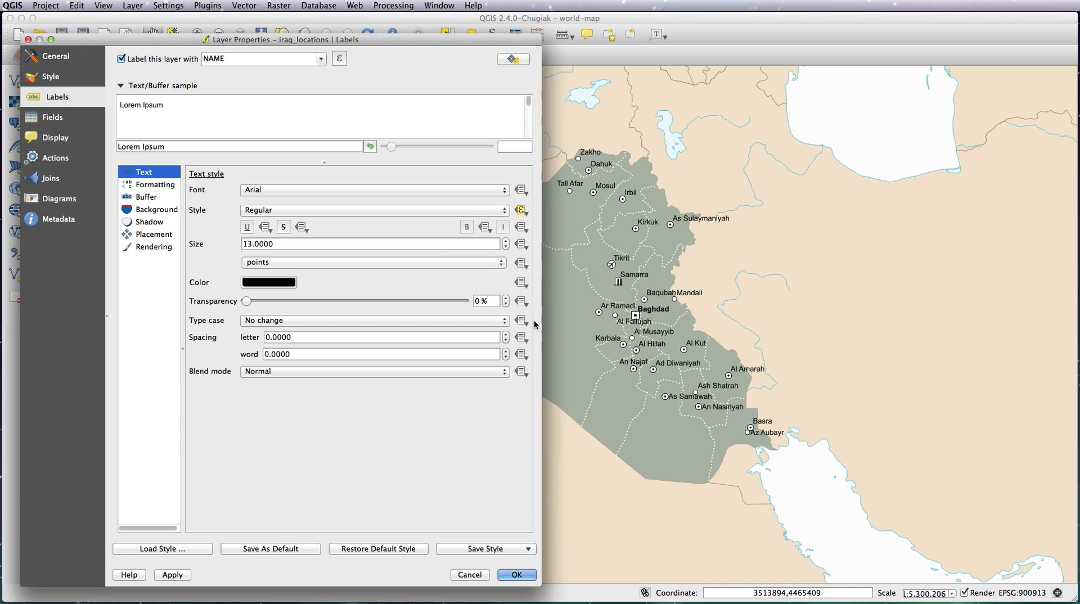
key("super+v")
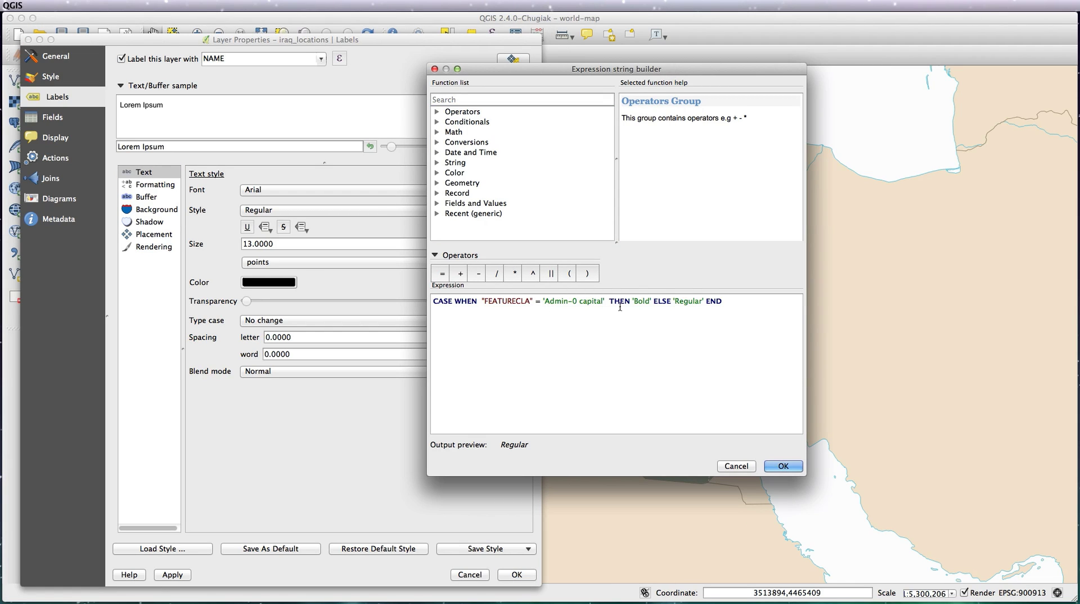
Step: Change the size expression's THEN result to 15 and ELSE result to 12, accept it and apply the labels
left_click_drag(631, 302, 652, 299)
key("BackSpace")
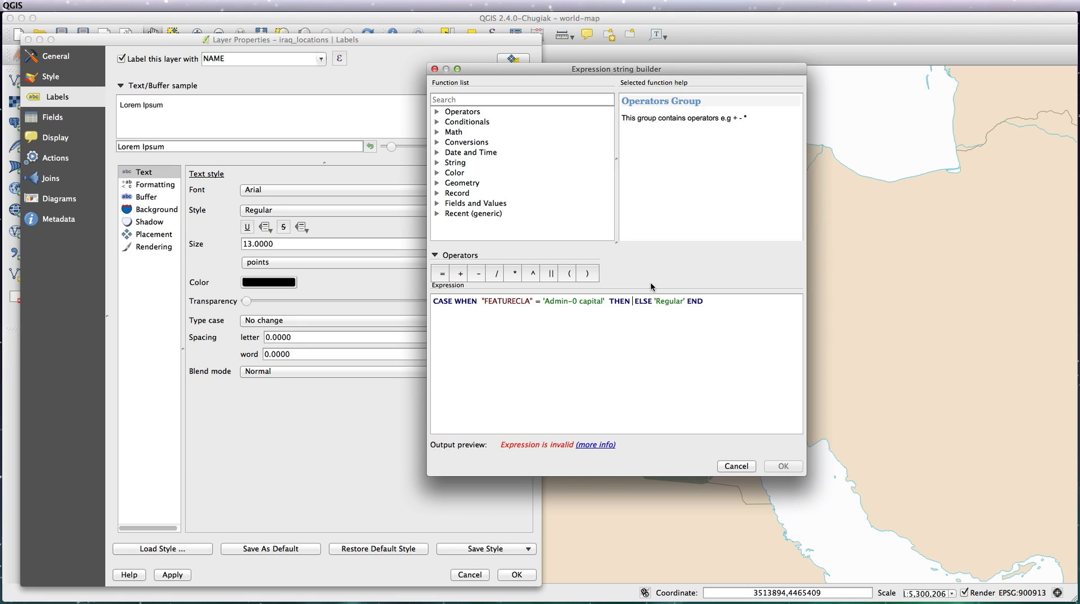
type("15")
left_click_drag(661, 301, 694, 300)
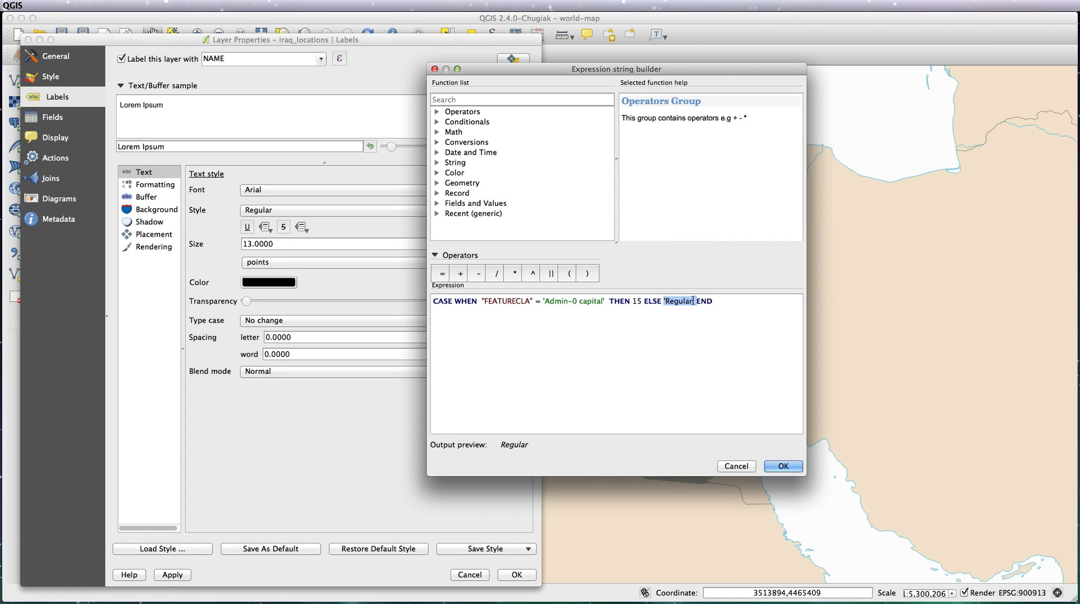
type("12")
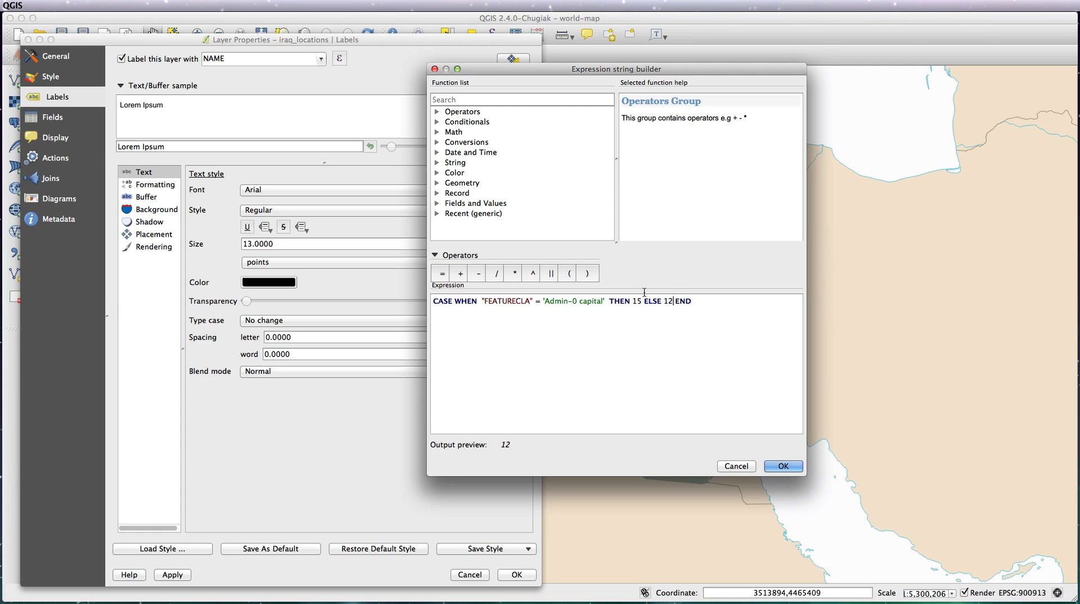
left_click(788, 464)
left_click(169, 575)
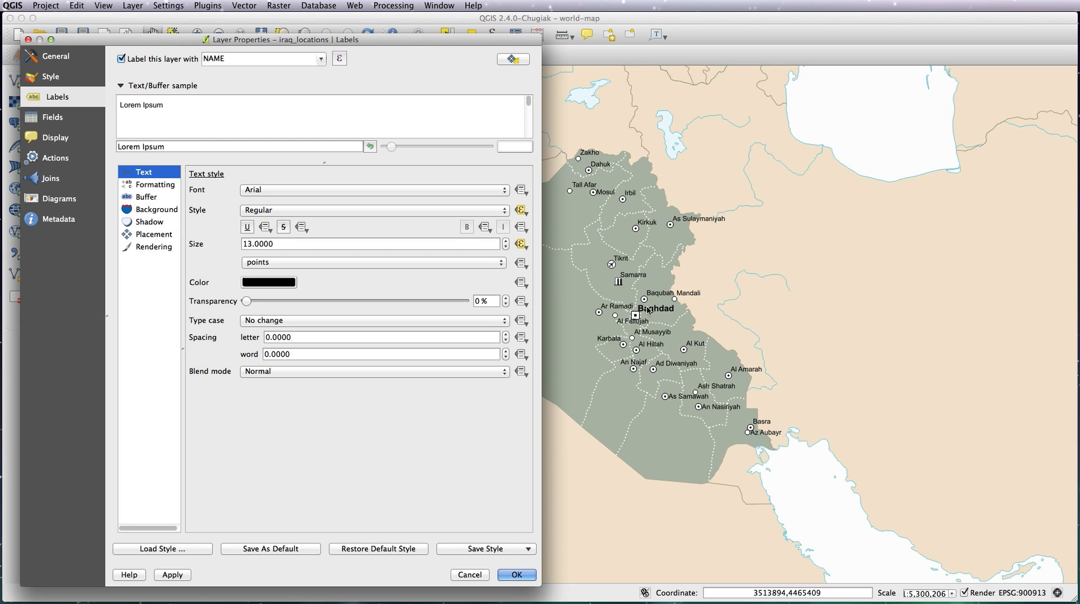
Step: Accept the iraq_locations label settings, then enable labels on the country_polygons layer using its admin field
left_click(517, 575)
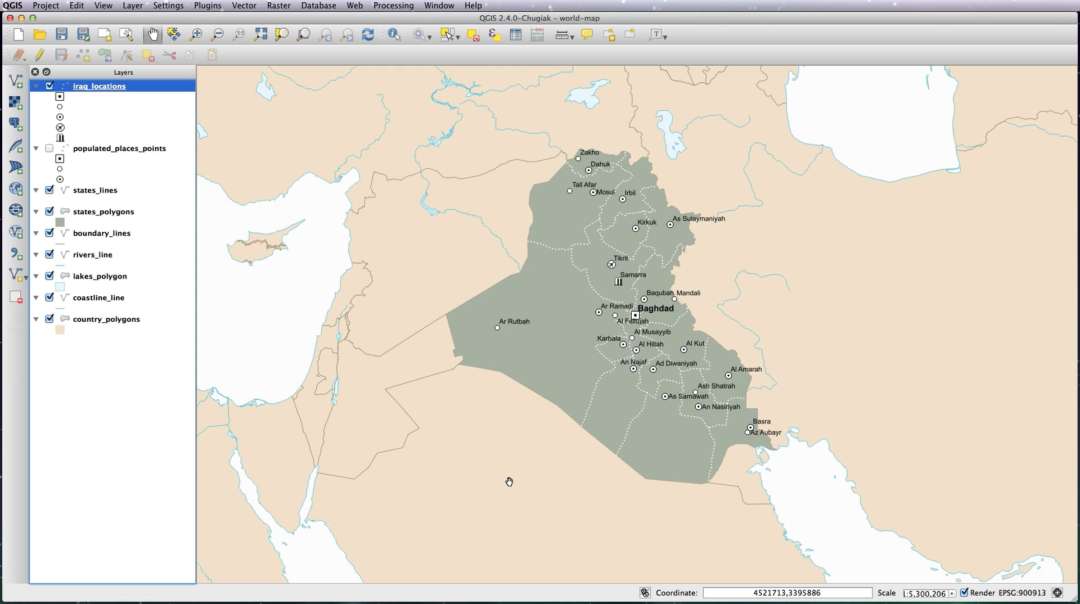
left_click(126, 320)
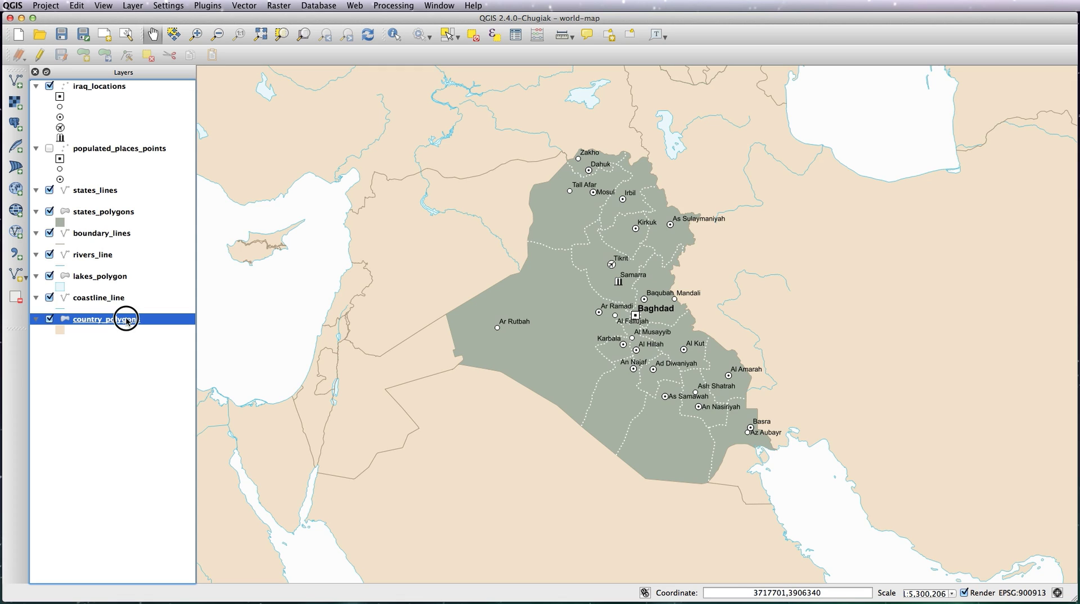
double_click(128, 319)
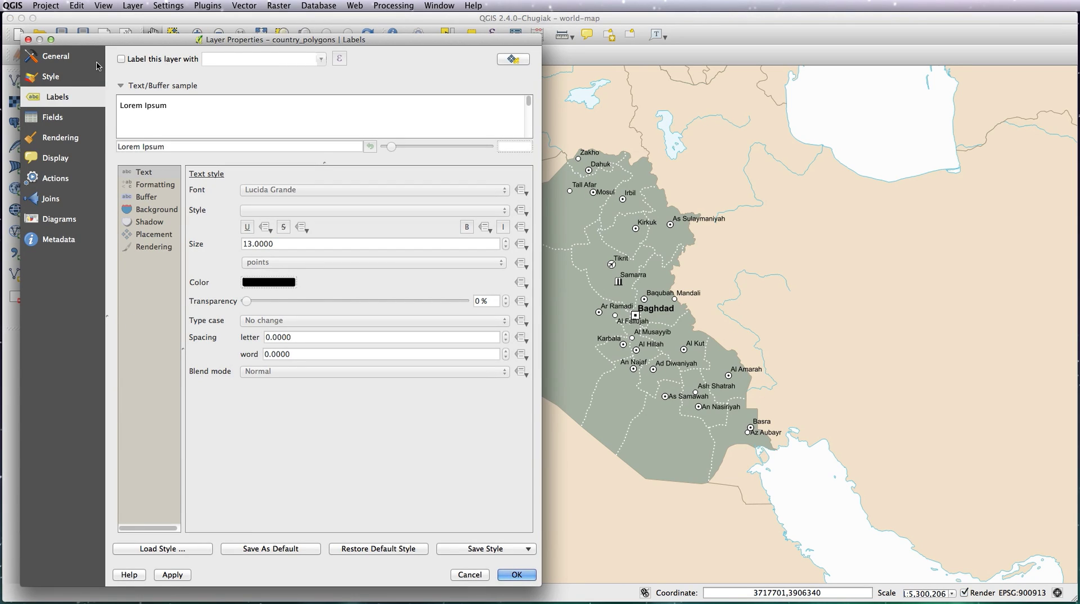
left_click(121, 59)
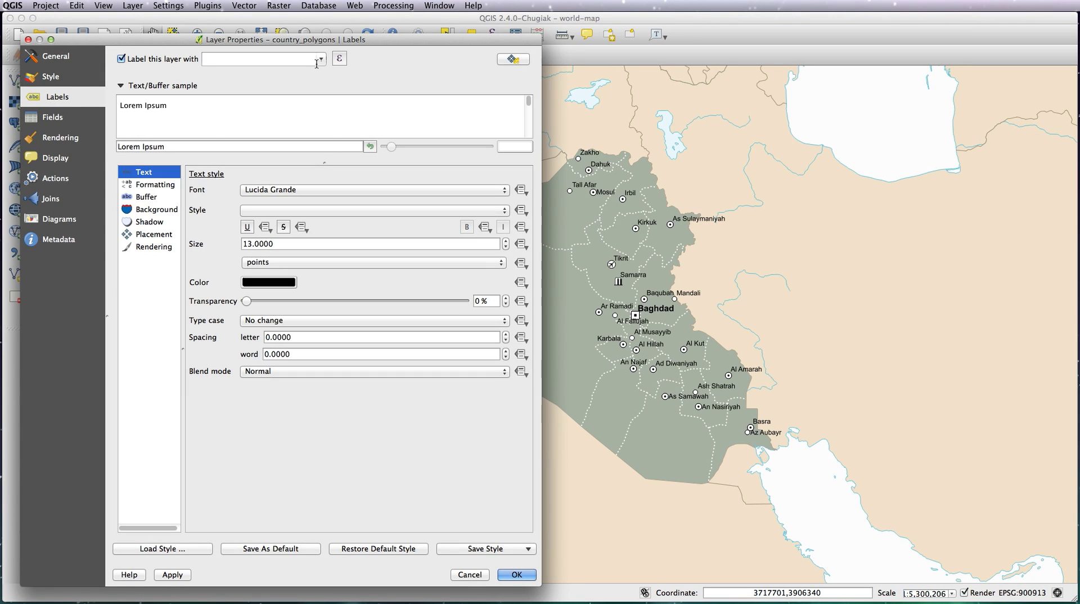
left_click(320, 60)
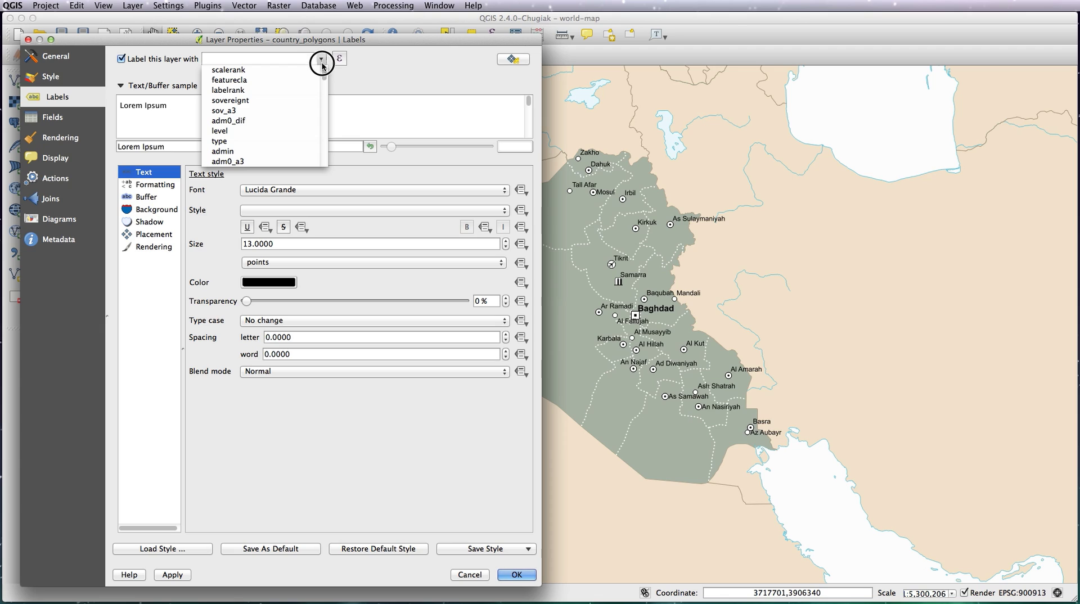
left_click(285, 152)
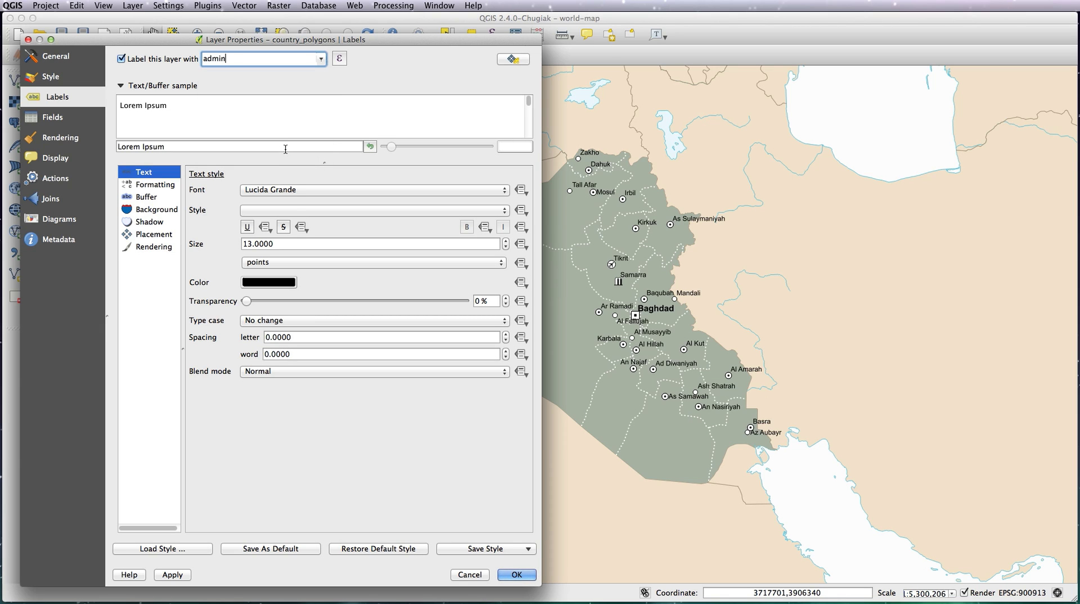
Step: Set the country label font to Arial with the Regular style
left_click(312, 190)
left_click(319, 191)
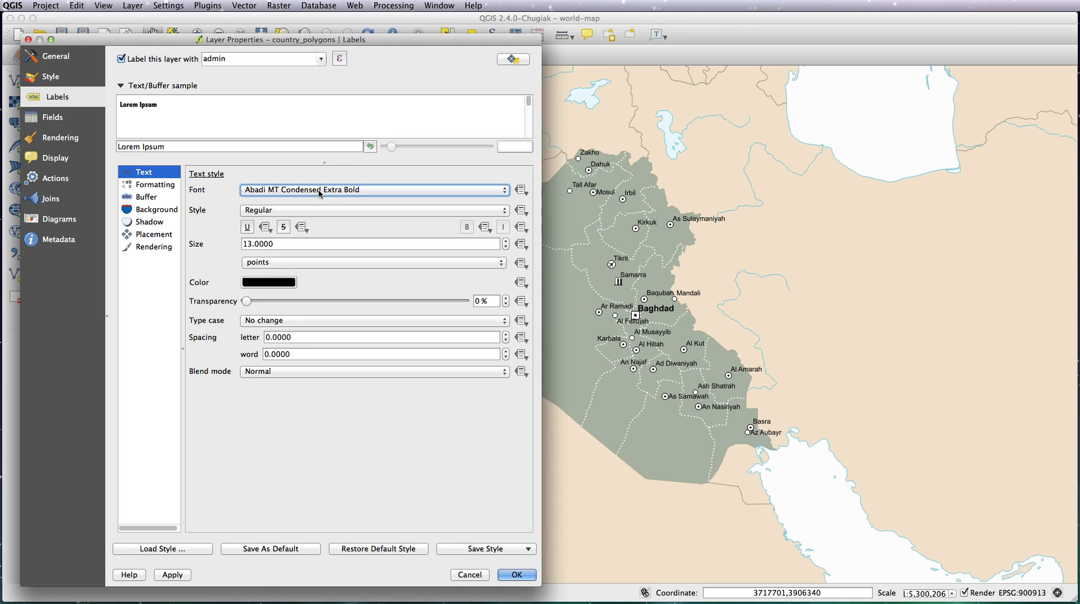
left_click(320, 191)
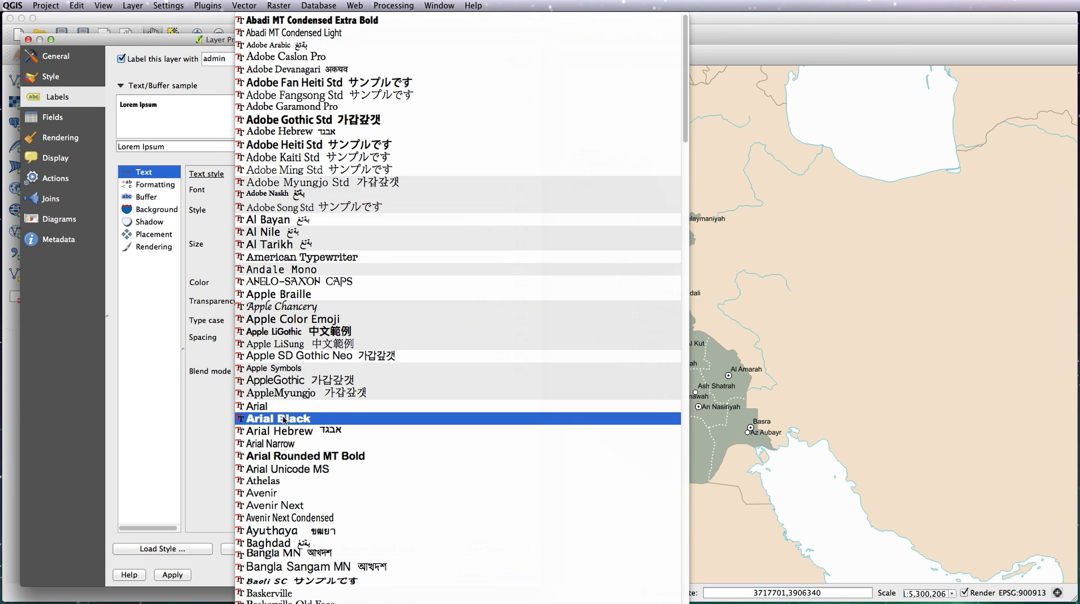
left_click(284, 419)
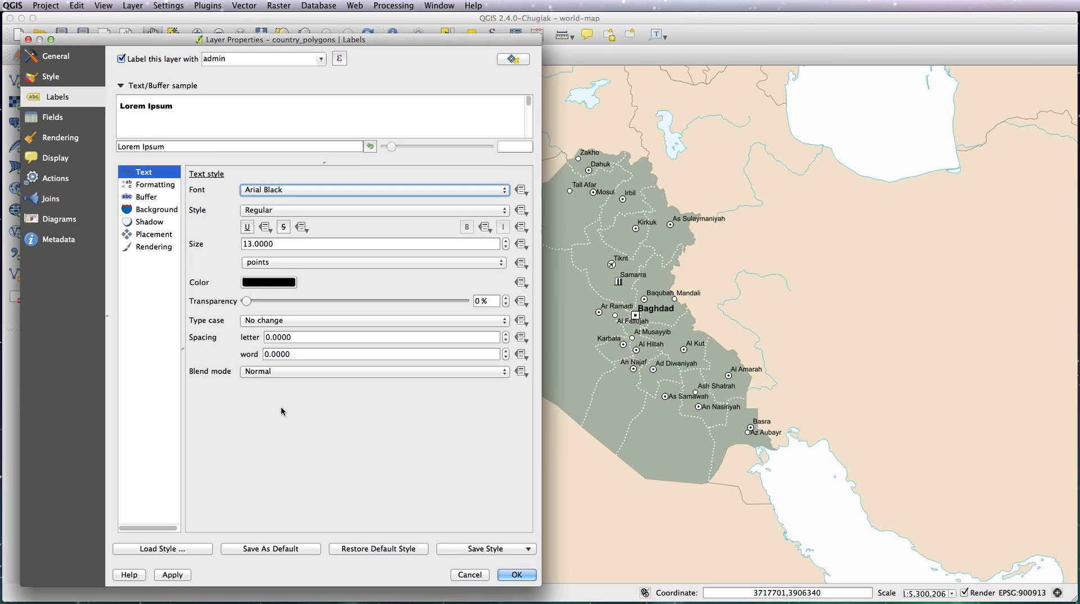
left_click(305, 186)
scroll(276, 337, "down", 5)
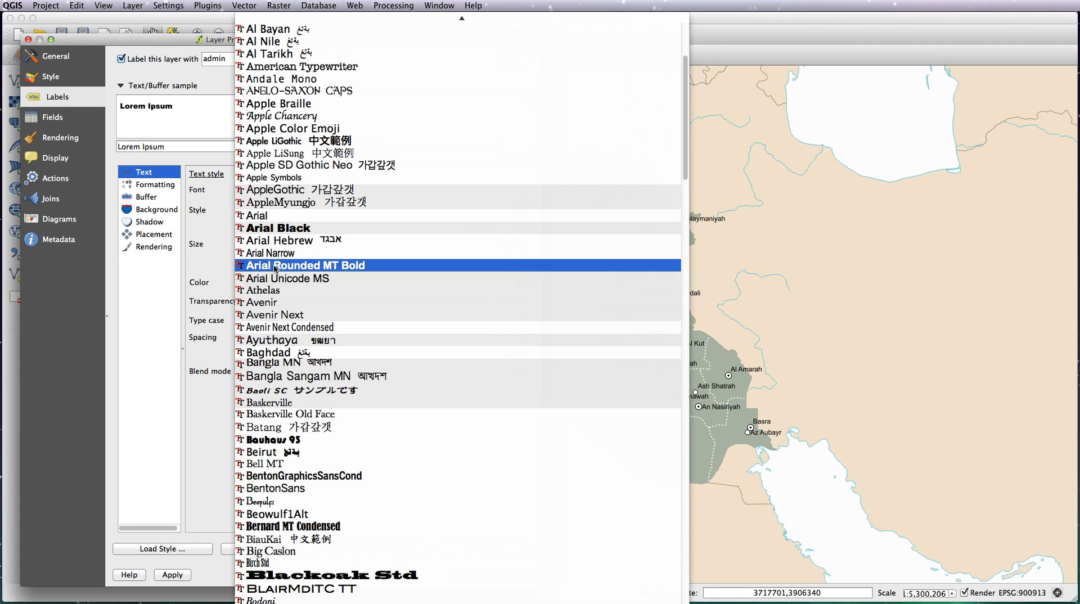
left_click(269, 217)
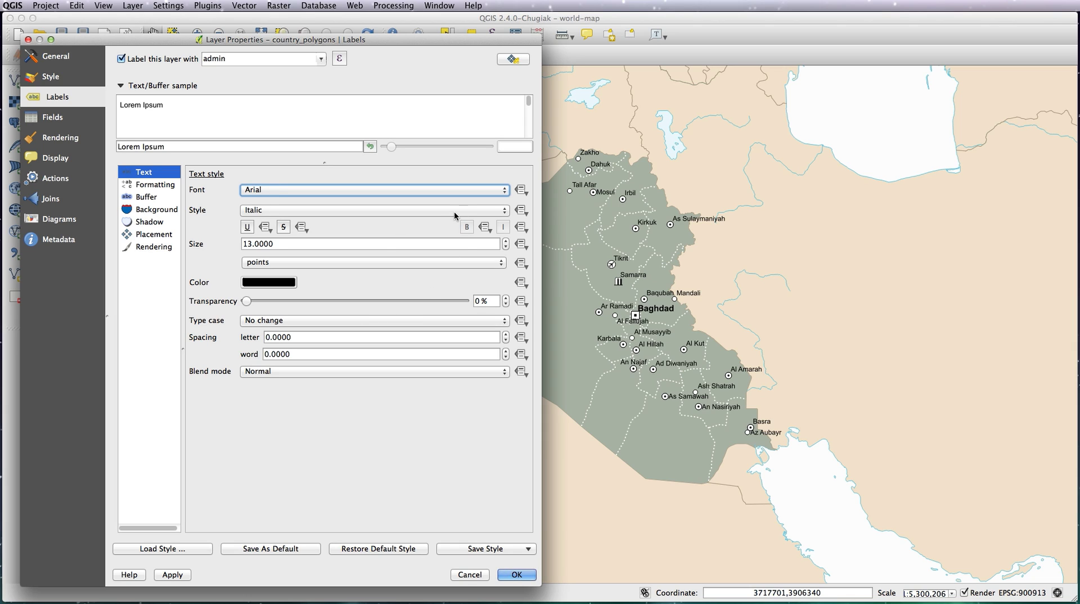
left_click(453, 211)
left_click(448, 231)
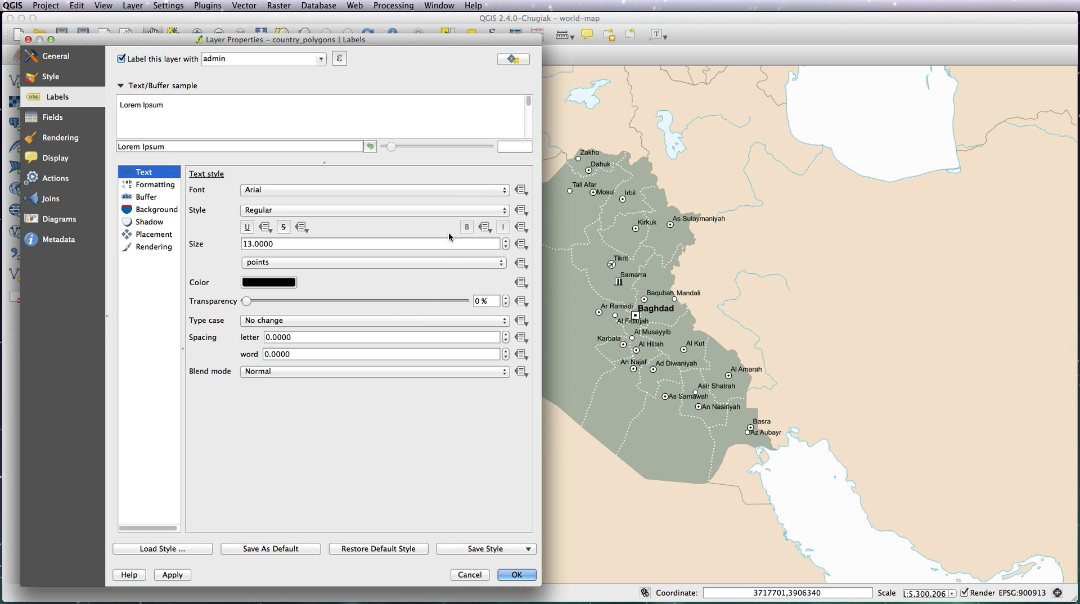
Step: Set the country labels' type case to All uppercase and apply the change
left_click(384, 369)
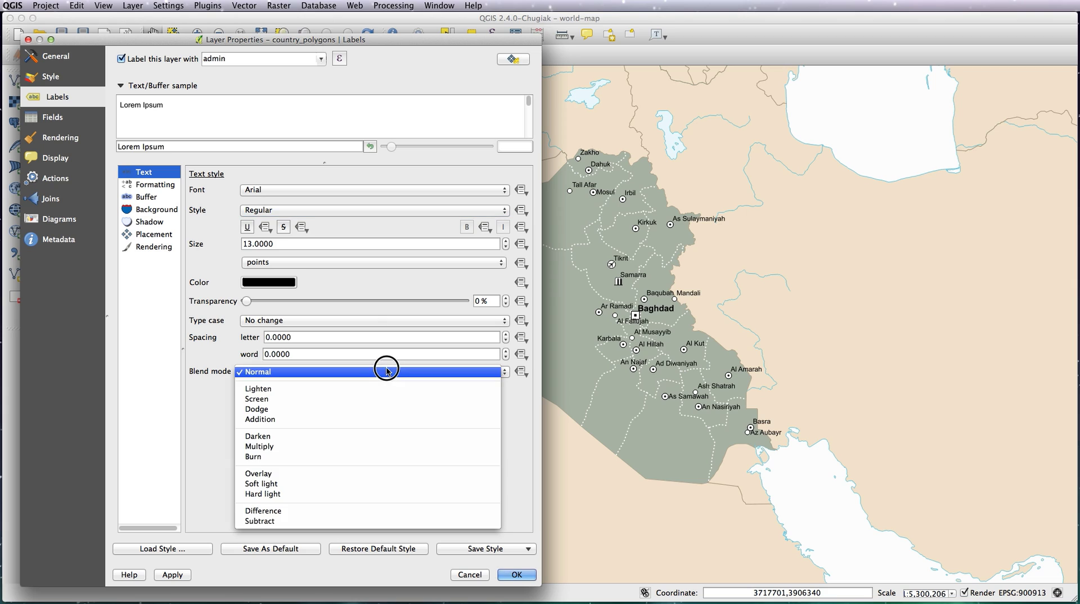
left_click(386, 318)
left_click(386, 320)
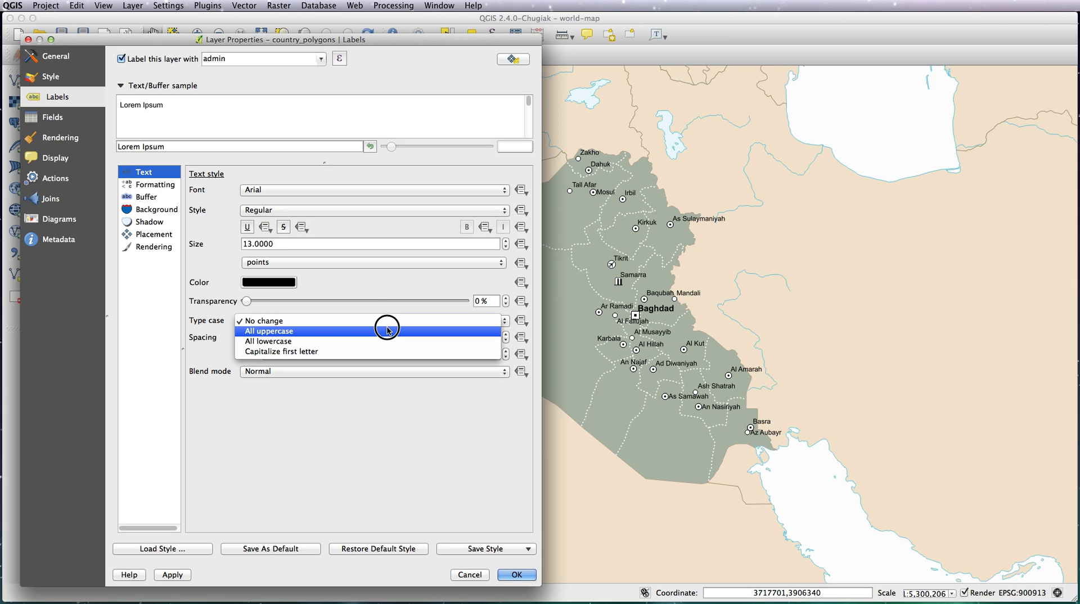
left_click_drag(387, 329, 281, 331)
left_click(172, 574)
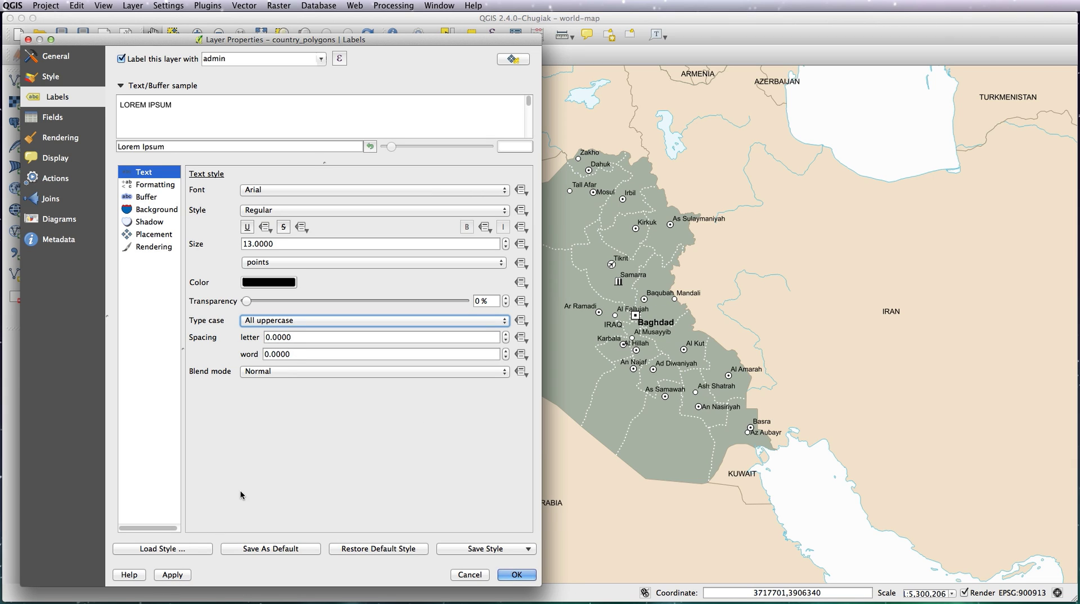
Step: Set the country label size to 11 points and apply the change
left_click(475, 45)
left_click_drag(475, 45, 526, 101)
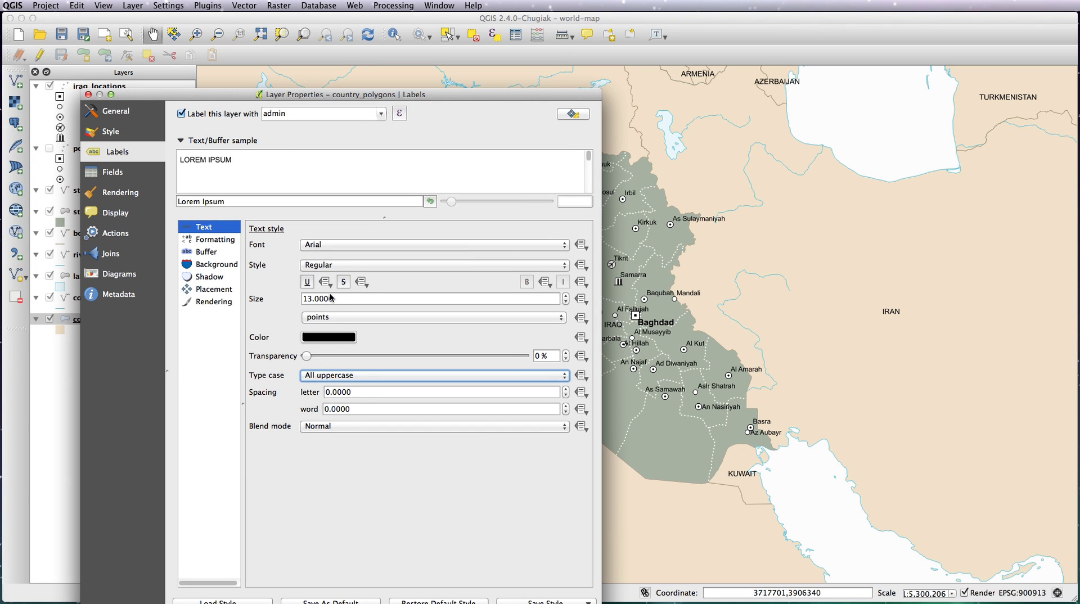
left_click(305, 301)
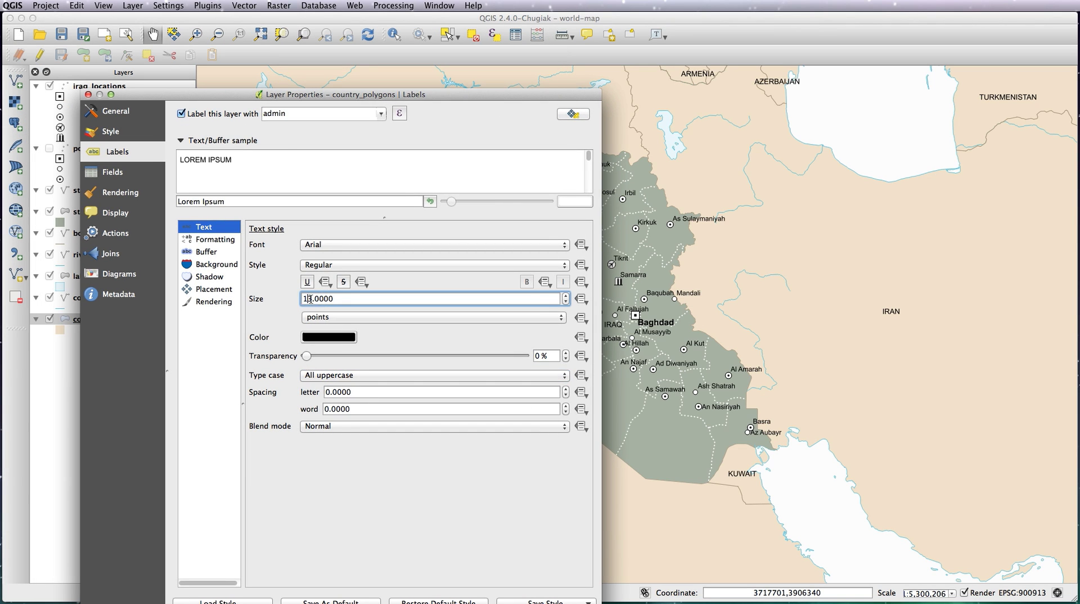
type("1")
left_click_drag(446, 97, 438, 47)
left_click(225, 580)
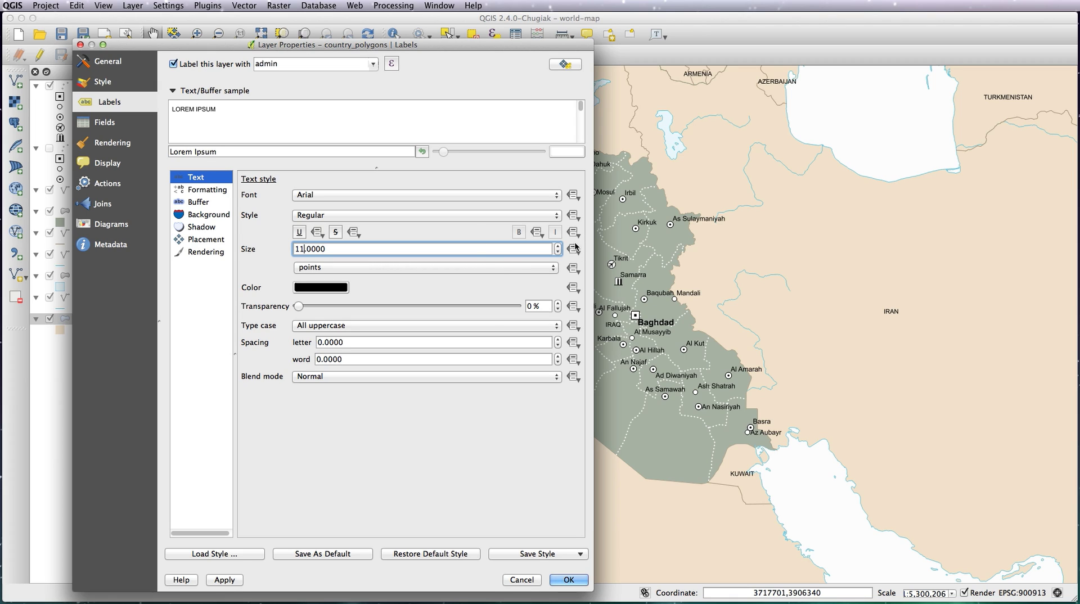
Step: Override the country label style with the expression CASE WHEN "FEATURECLA" = 'Admin-0 capital' THEN 'Bold' ELSE 'Regular' END and apply it
left_click(573, 215)
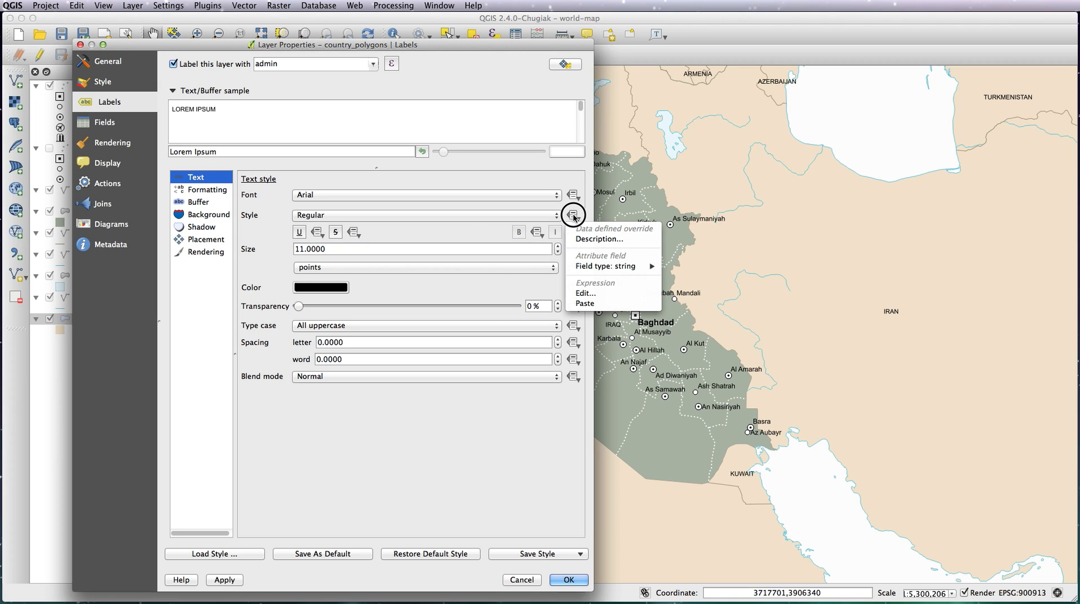
left_click(584, 293)
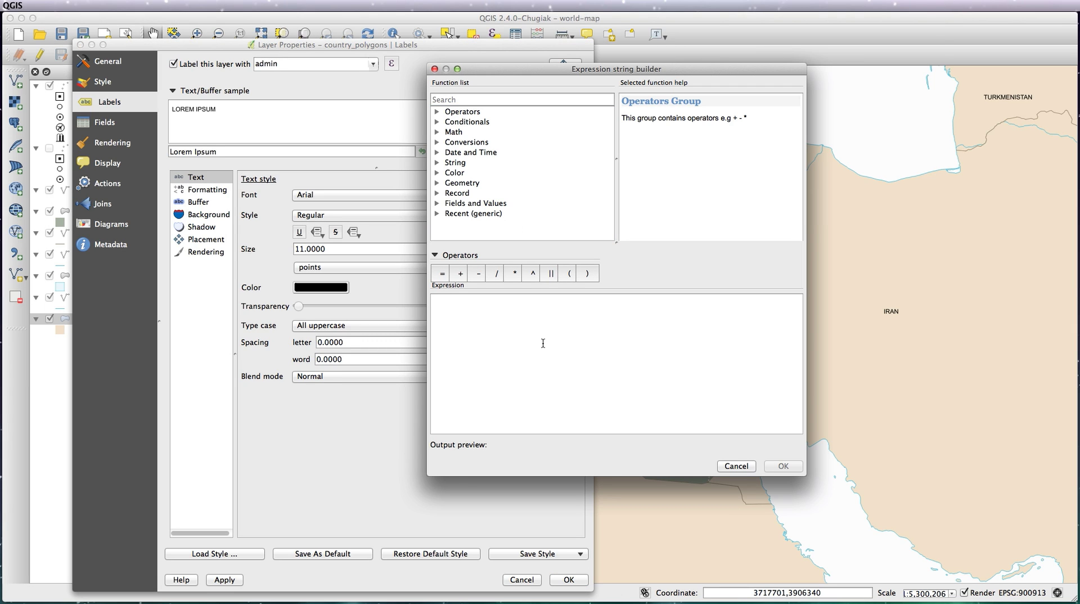
type("CASE WHEN  \"FEATURECLA\" = 'Admin-0 capital'  THEN 'Bold' ELSE 'Regular' END")
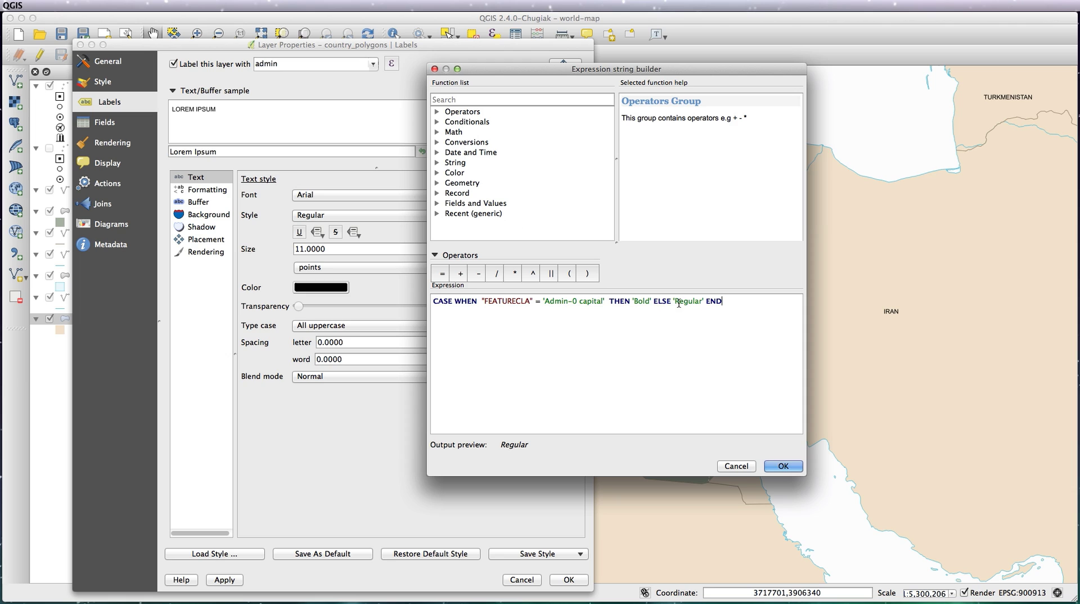
left_click(787, 466)
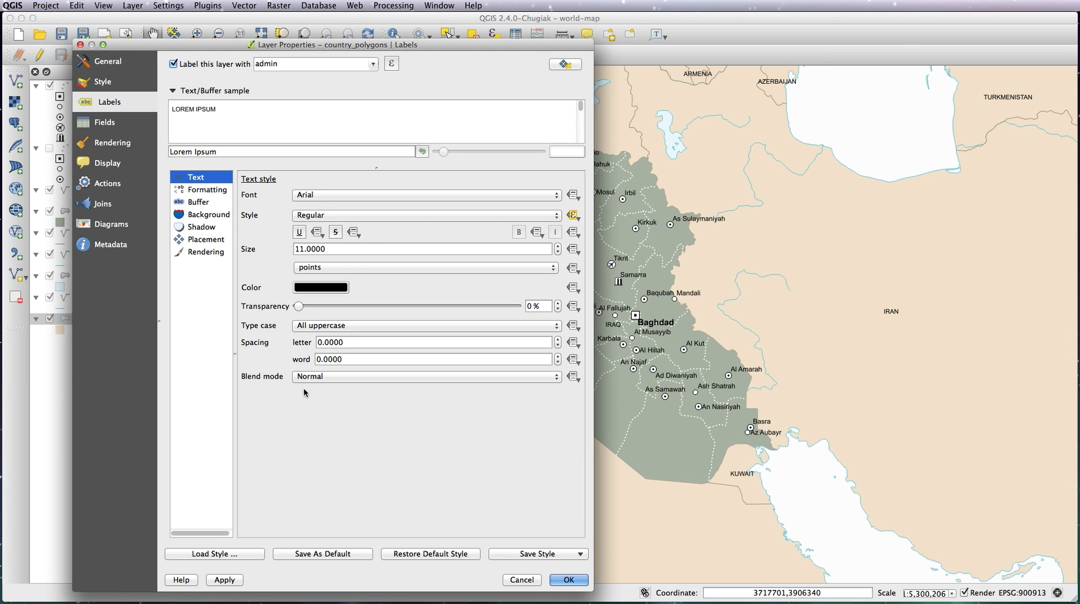
left_click(227, 578)
Step: Replace the condition in the label style override expression with "admin" = 'Iraq', using the layer's admin field, and accept it
left_click(573, 217)
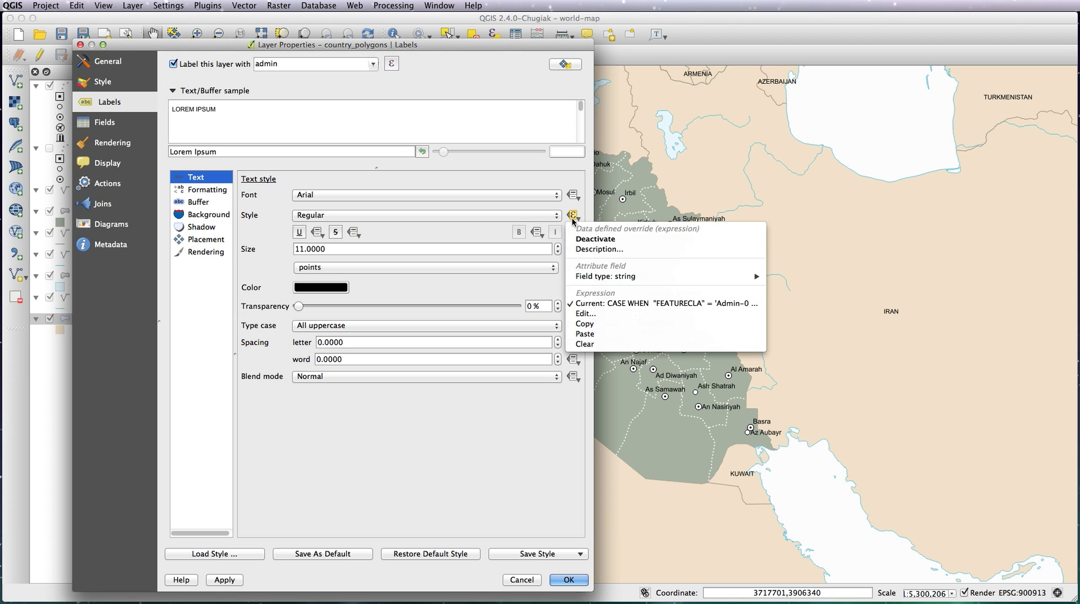
left_click(599, 314)
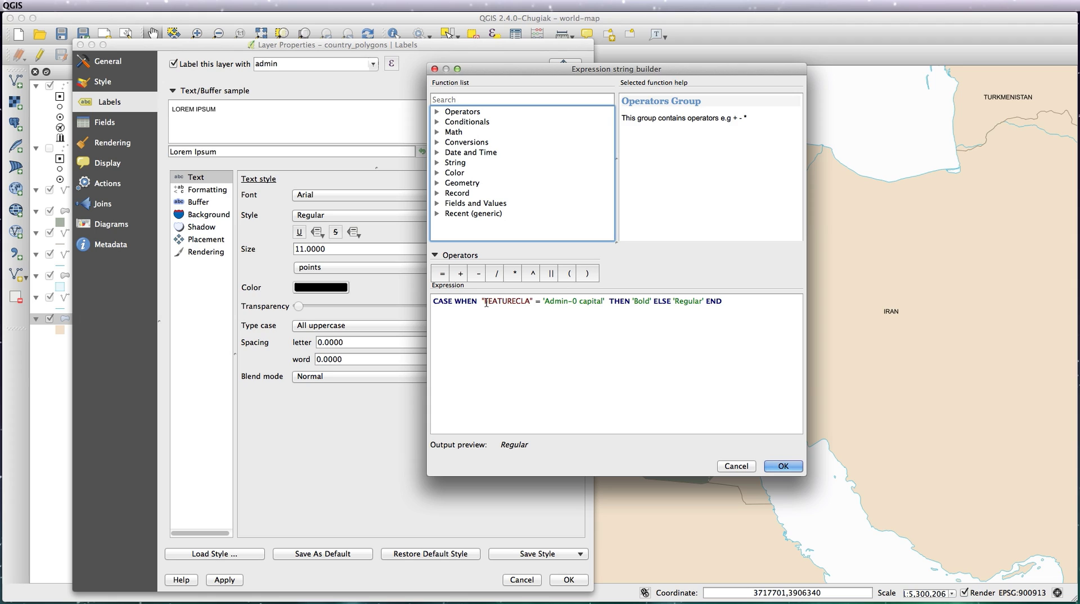
left_click(606, 301)
left_click_drag(479, 299, 606, 301)
key("BackSpace")
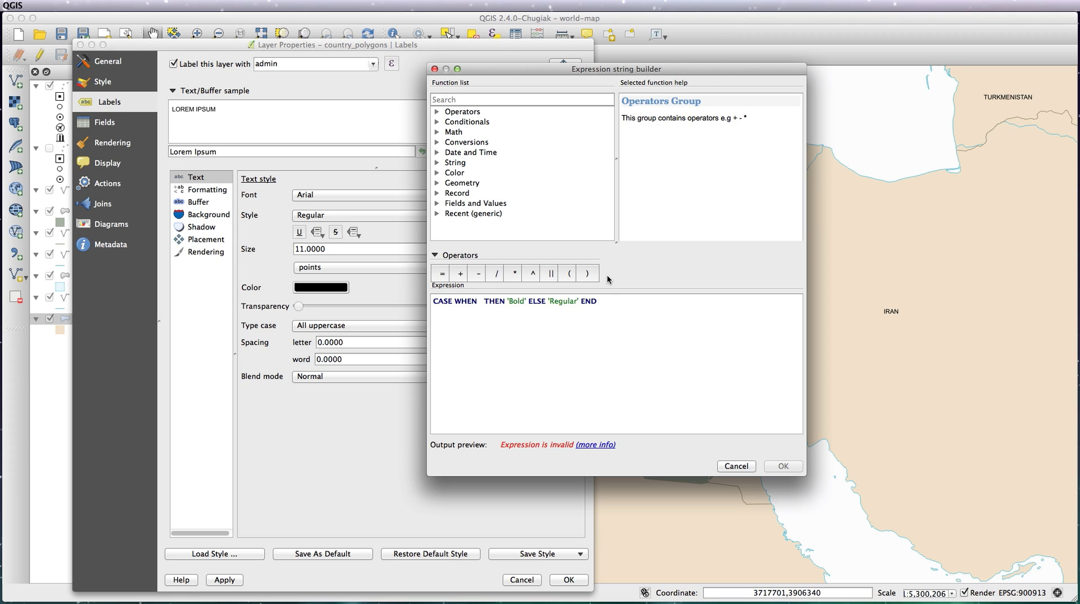
left_click(436, 205)
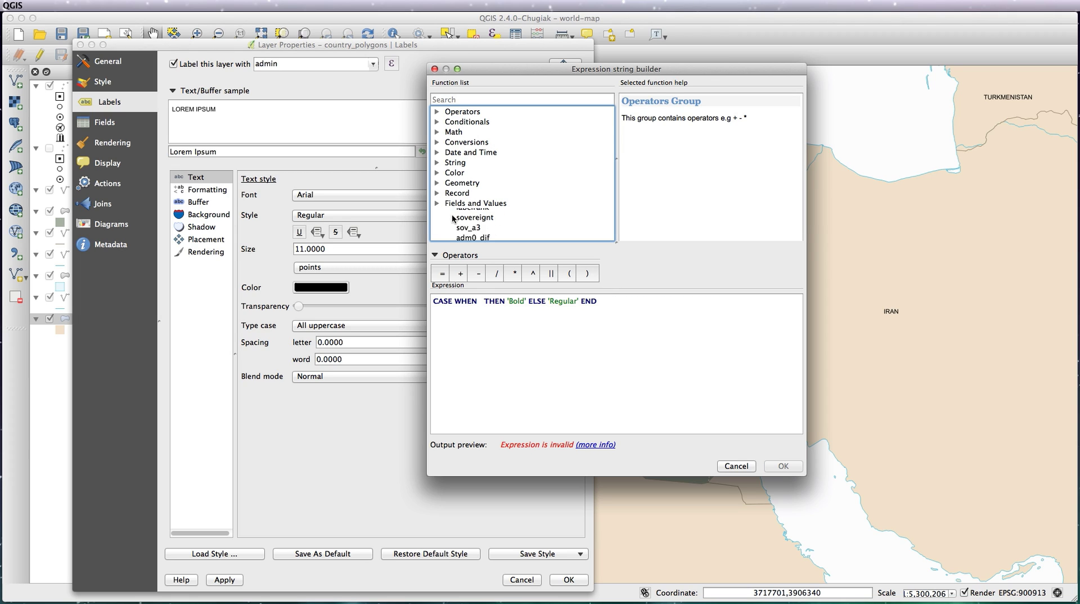
left_click_drag(612, 118, 585, 142)
double_click(477, 204)
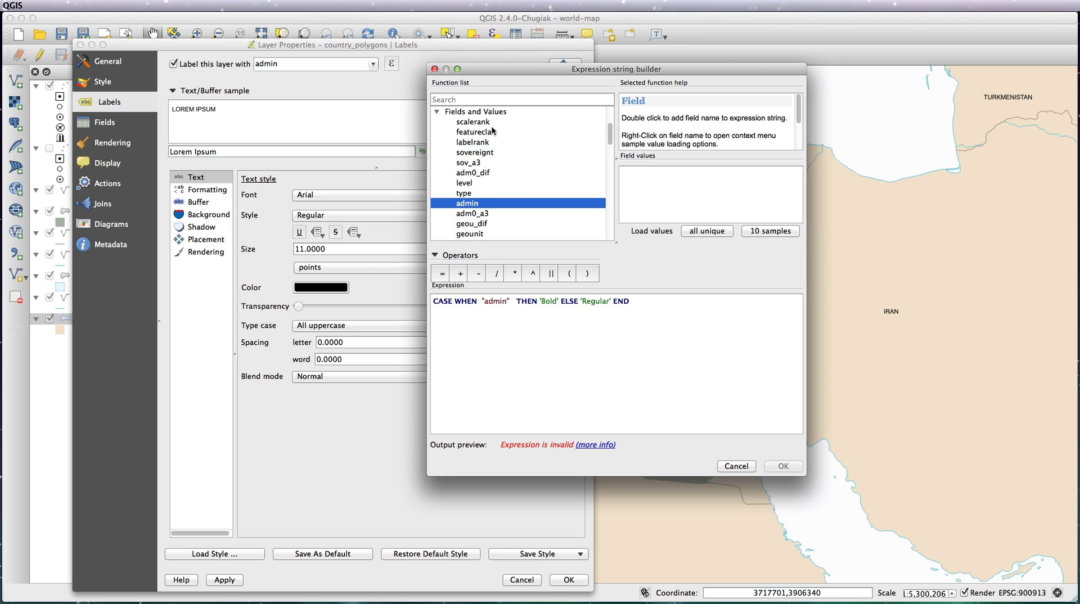
type("= 'Ir")
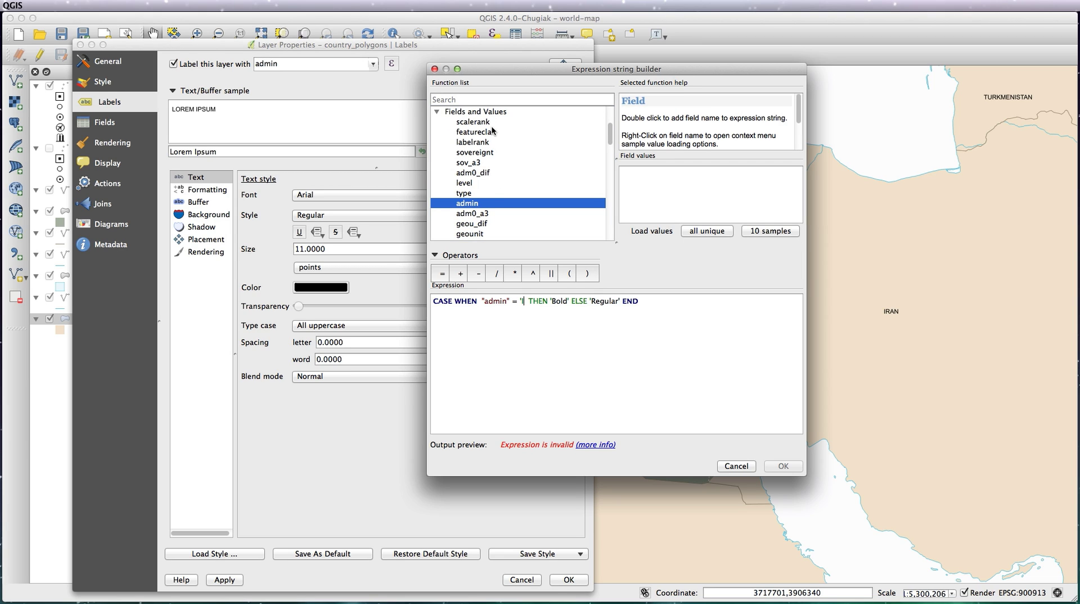
type("aq'")
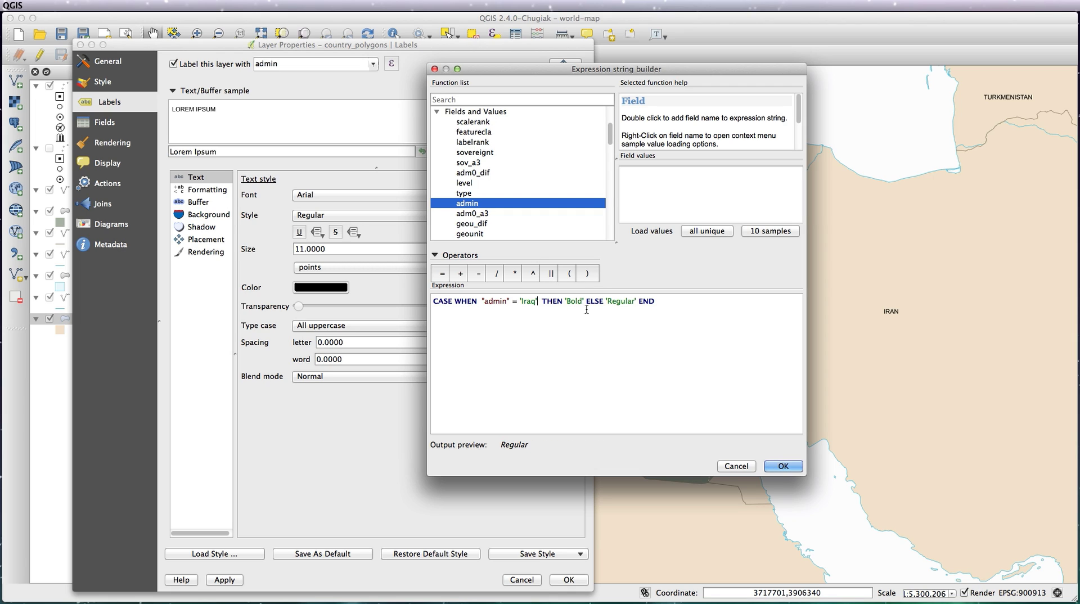
left_click(782, 466)
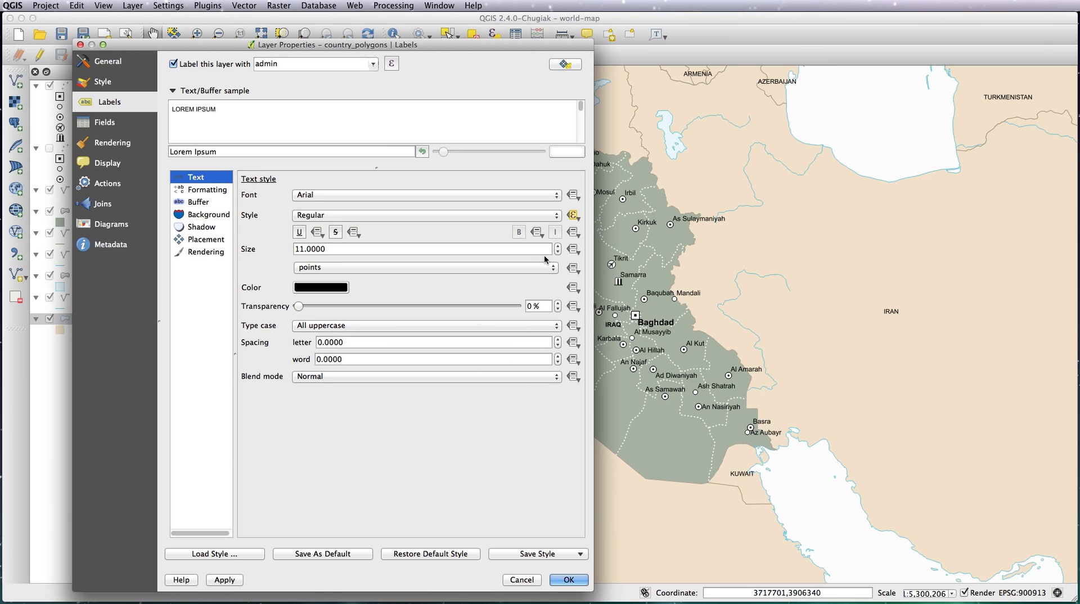
Step: Copy the expression from the country label style override and paste it as the label size override
left_click(577, 219)
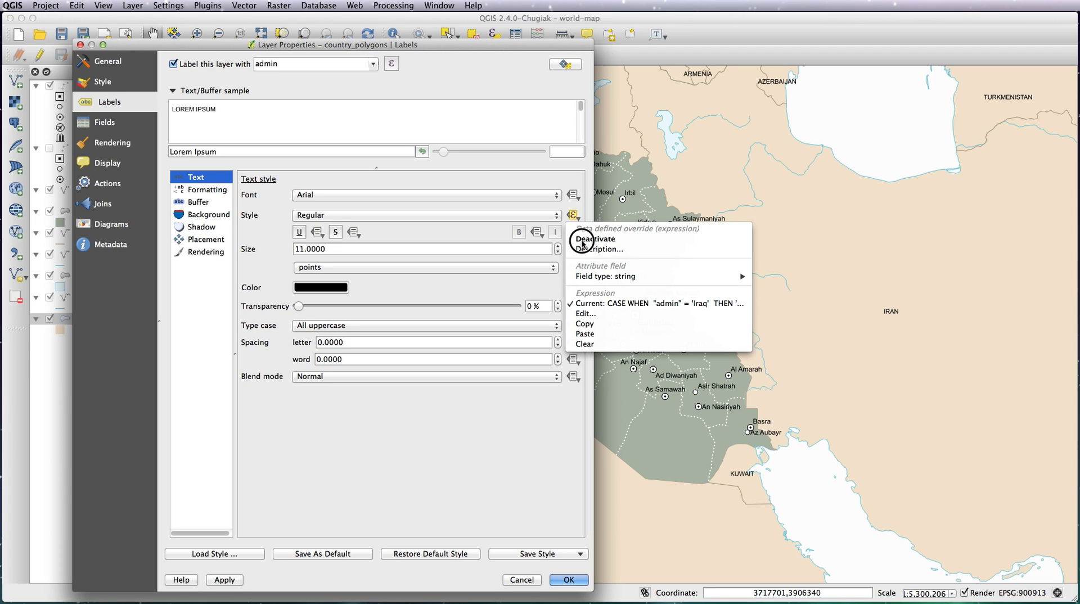
left_click(585, 325)
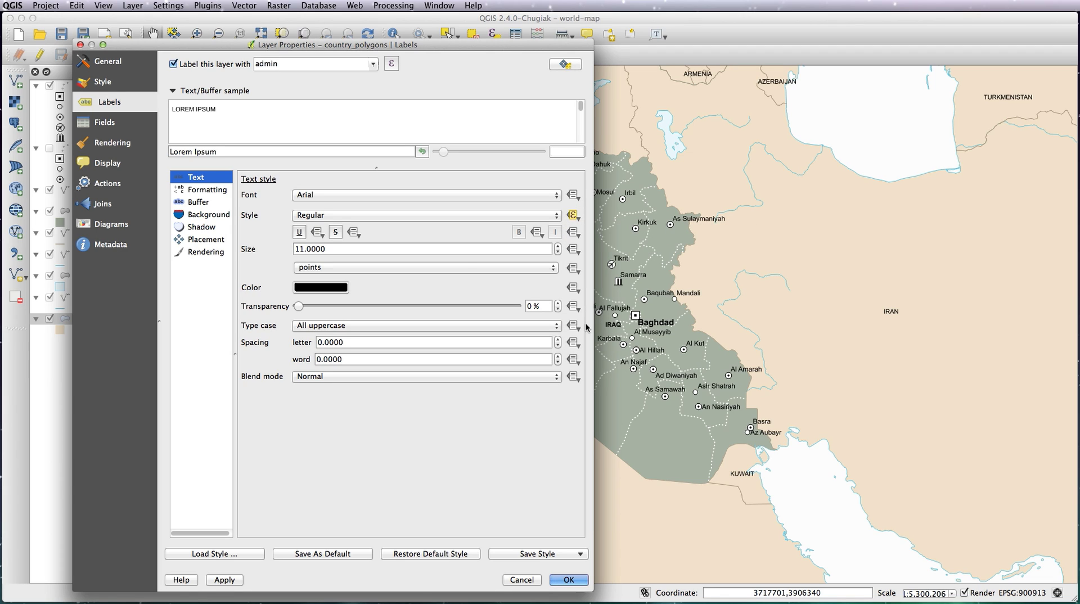
left_click(574, 249)
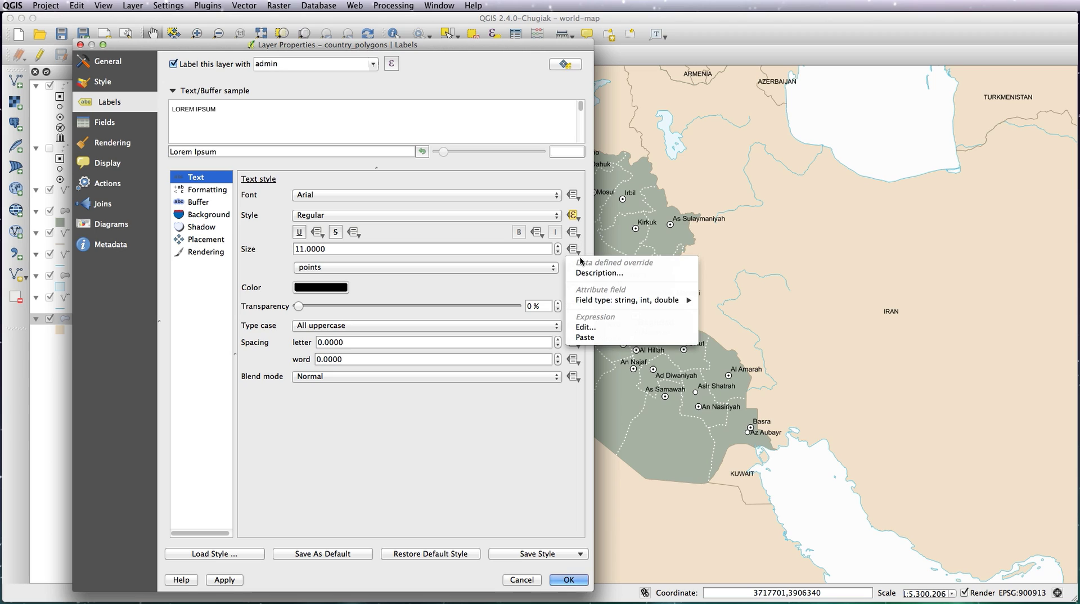
left_click(586, 337)
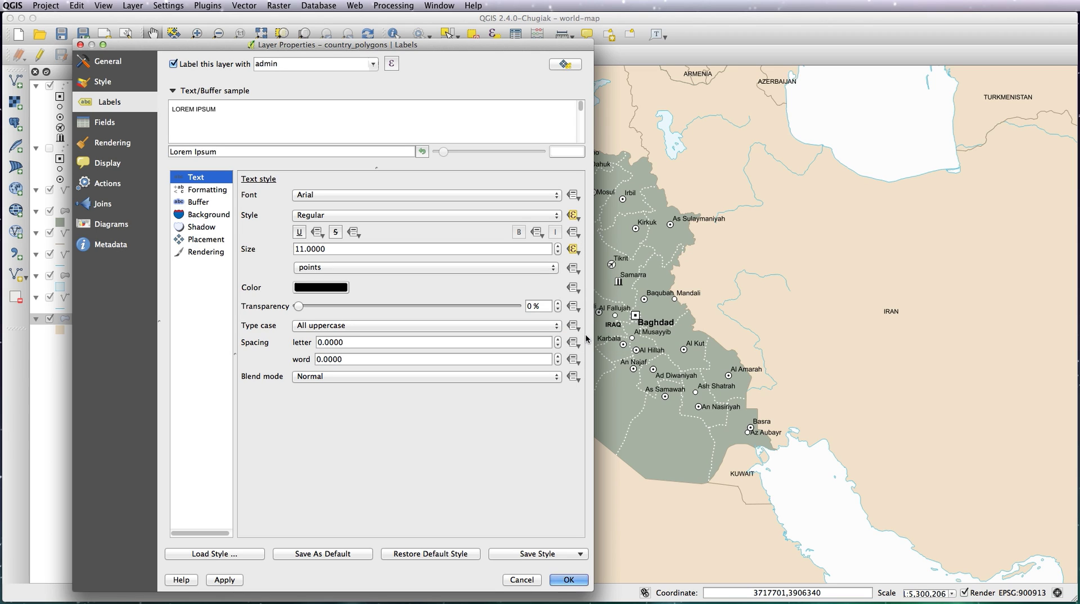
Step: Edit the country label size override expression to return 20 for Iraq and 11 for all other countries, and accept it
left_click(574, 249)
left_click(583, 348)
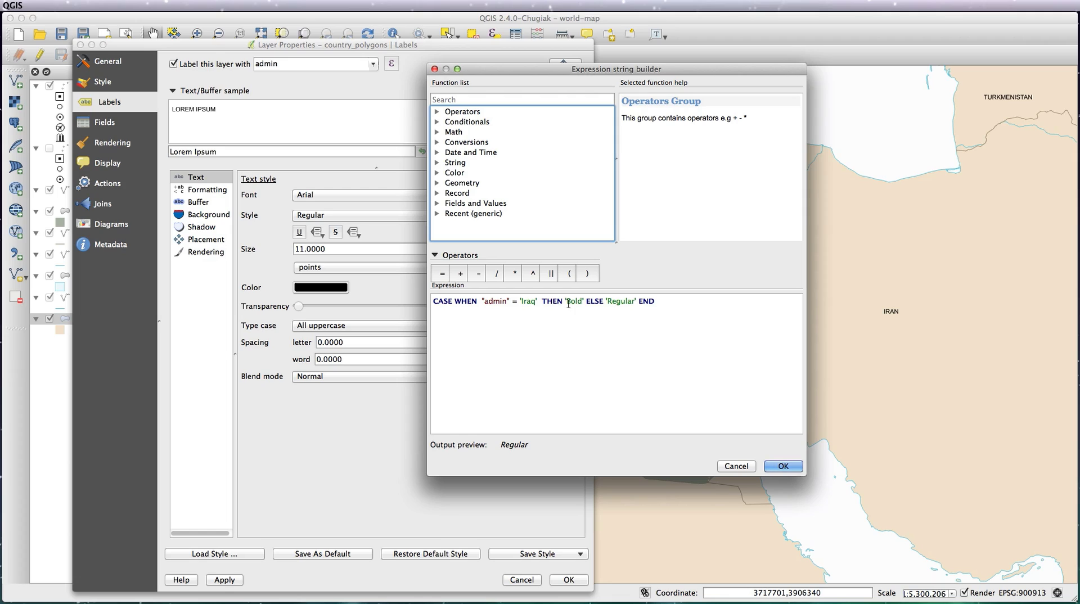
left_click_drag(567, 300, 585, 301)
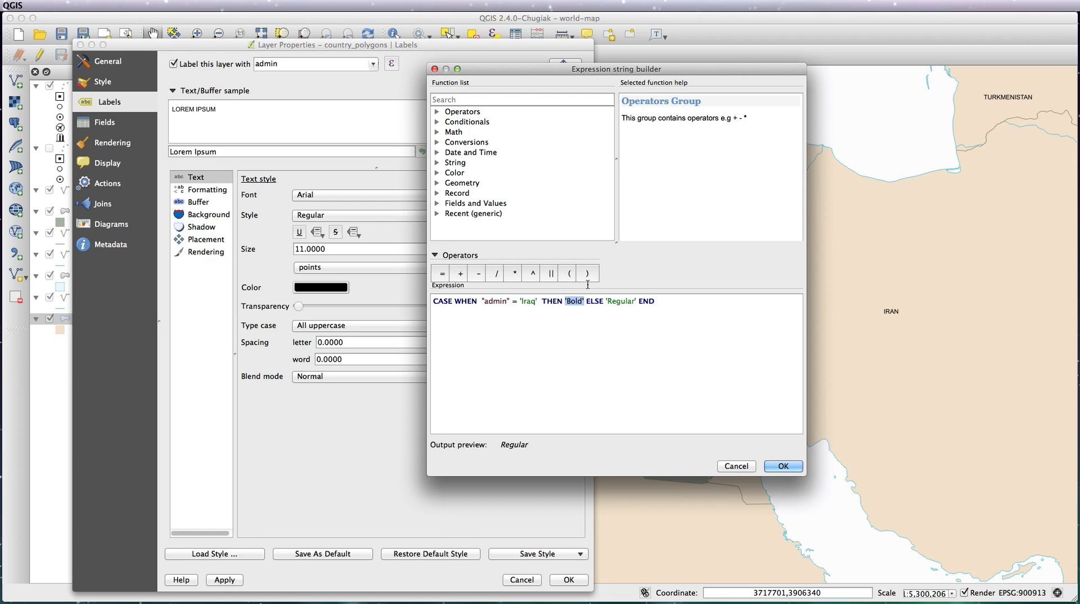
type("20")
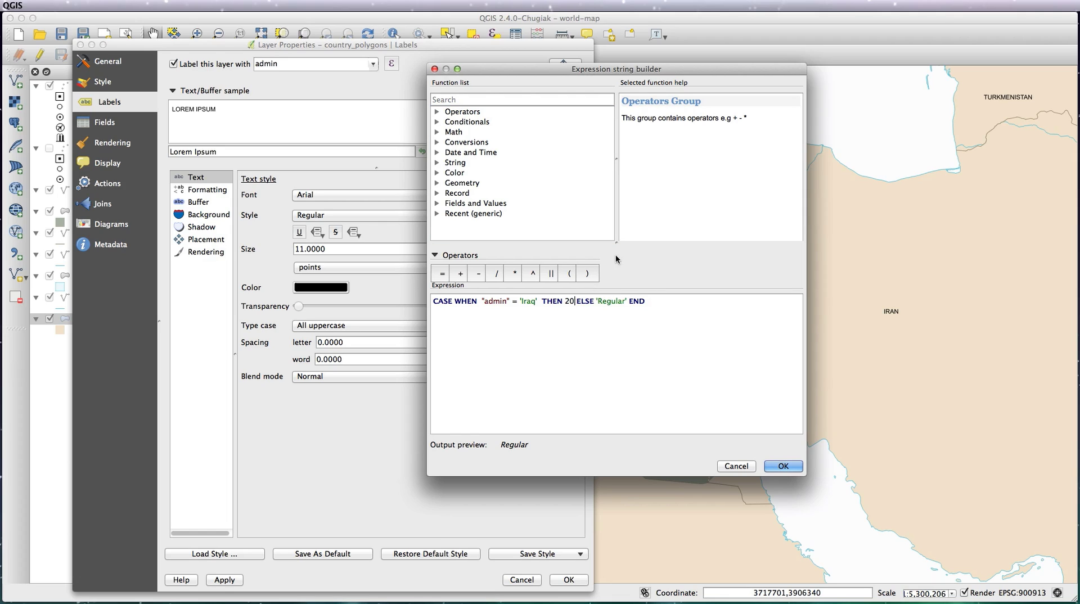
left_click_drag(595, 304, 628, 300)
left_click(781, 466)
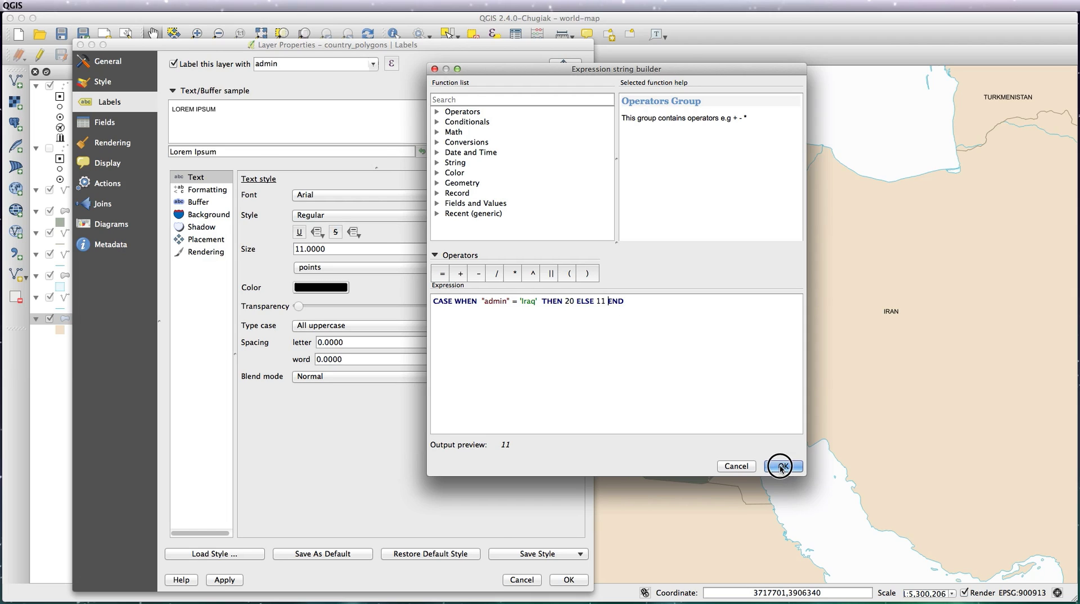
Step: Apply the country label settings, uncover the map to check the Iraq label, and close the layer properties keeping the changes
left_click(224, 585)
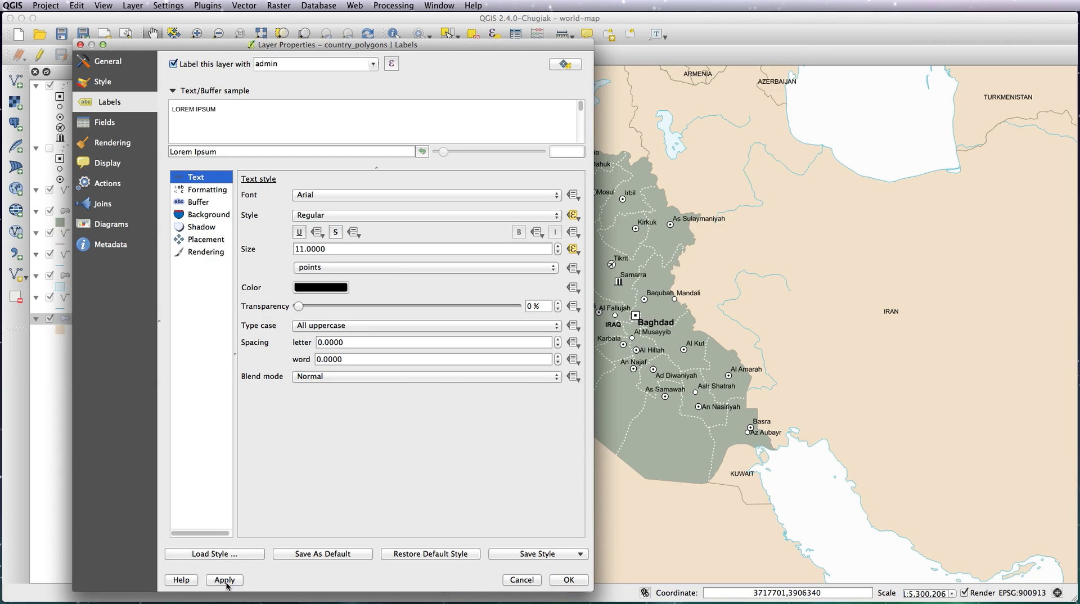
left_click_drag(476, 44, 401, 47)
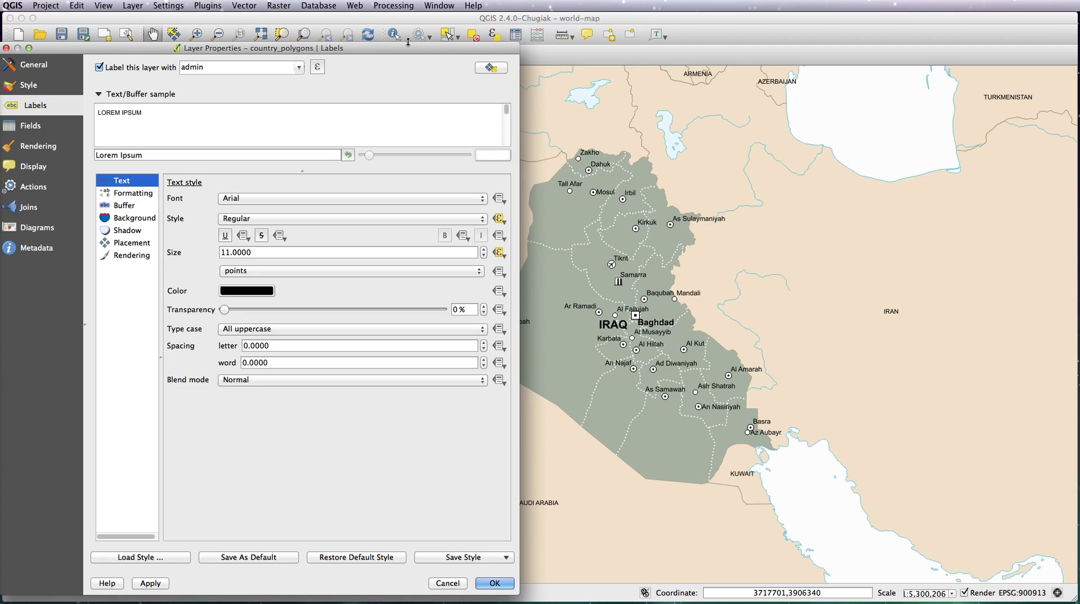
left_click(495, 584)
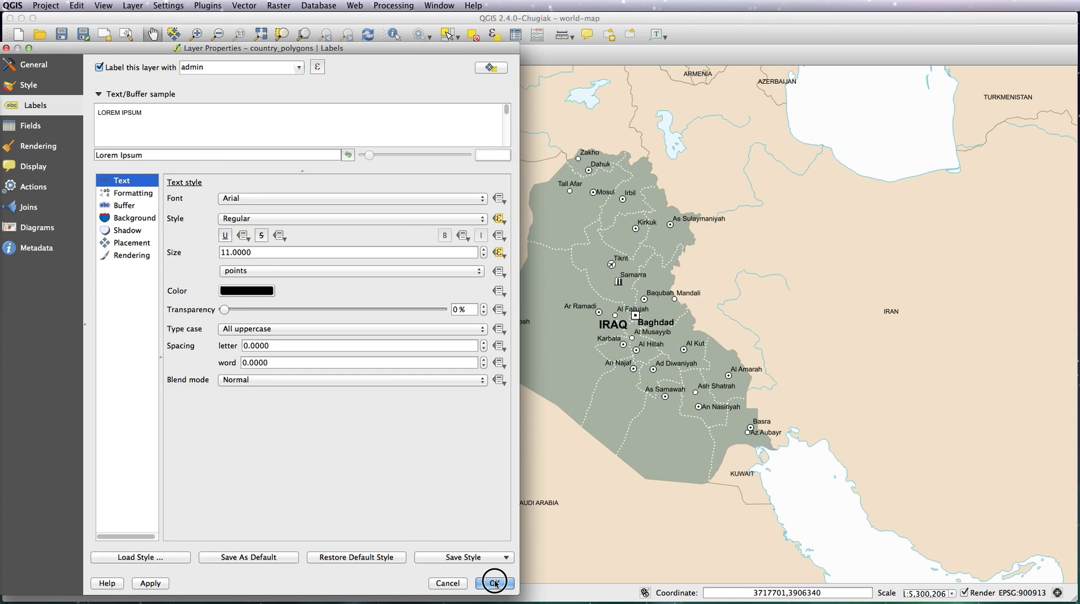